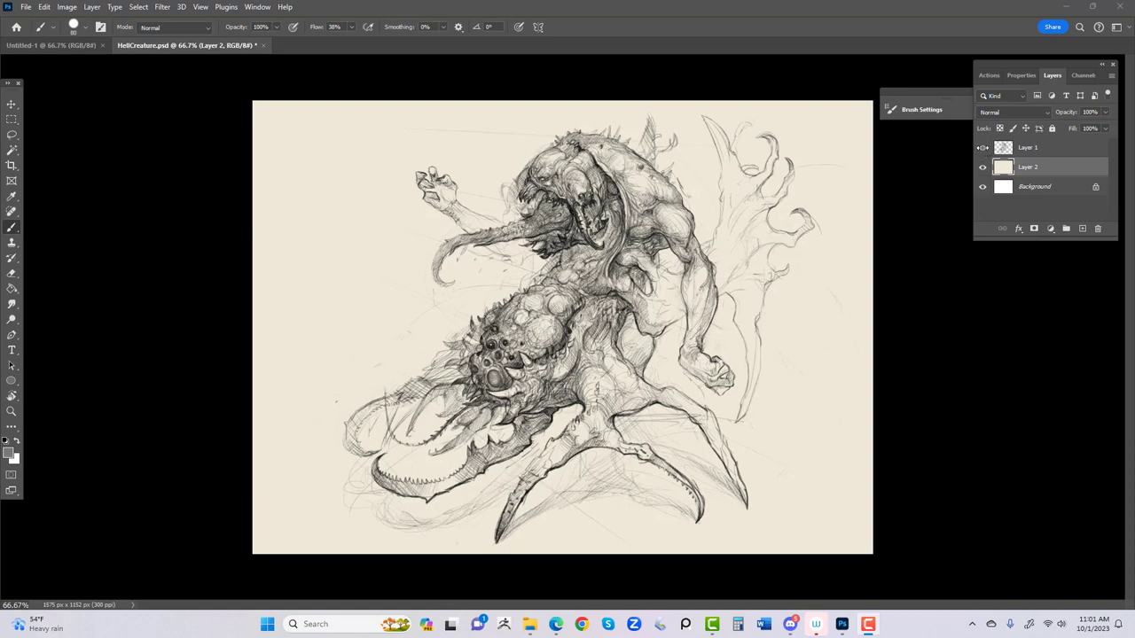
Step: Toggle the visibility of Layer 1 and Layer 2 to check the contents of each
{"action": "left_click", "coordinate": [983, 149]}
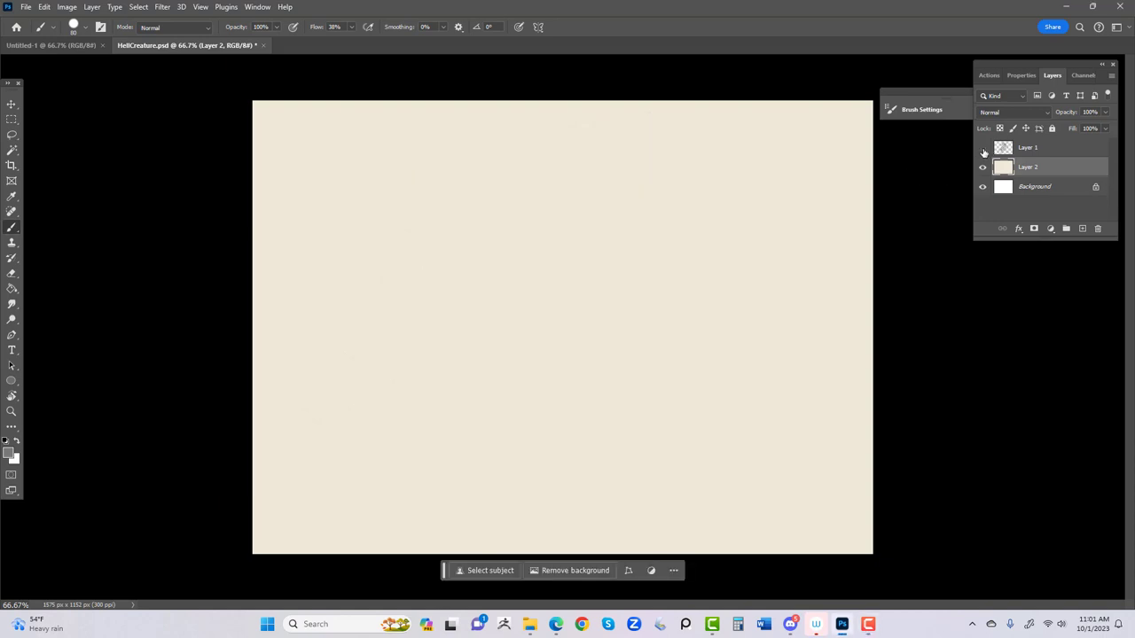
{"action": "left_click", "coordinate": [983, 151]}
{"action": "left_click", "coordinate": [982, 151]}
{"action": "left_click", "coordinate": [983, 150]}
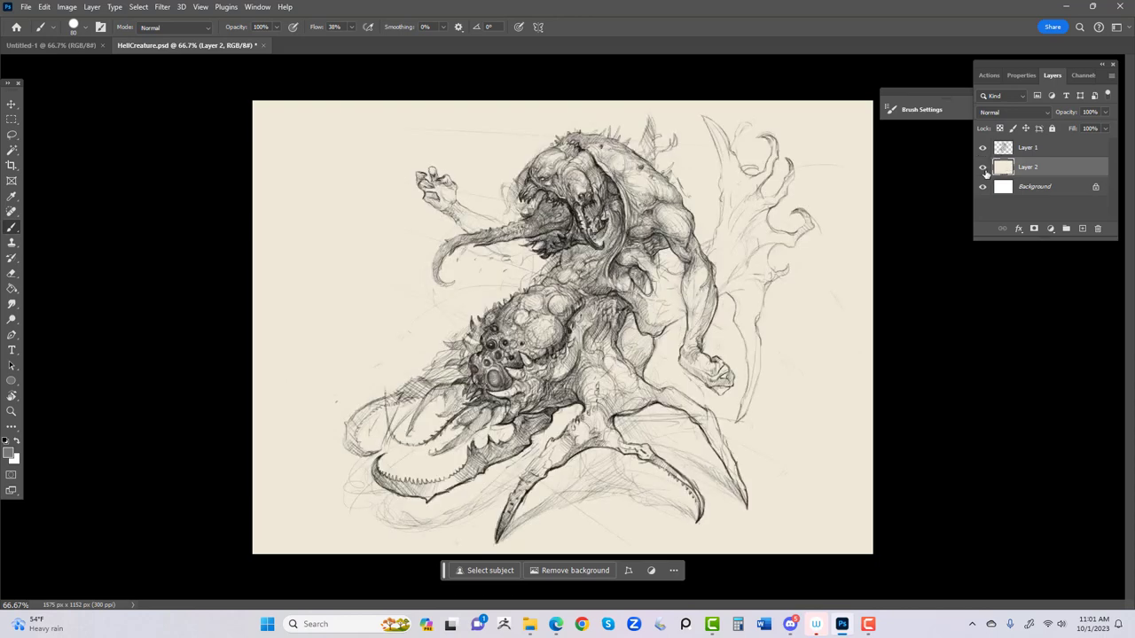
{"action": "left_click", "coordinate": [982, 170]}
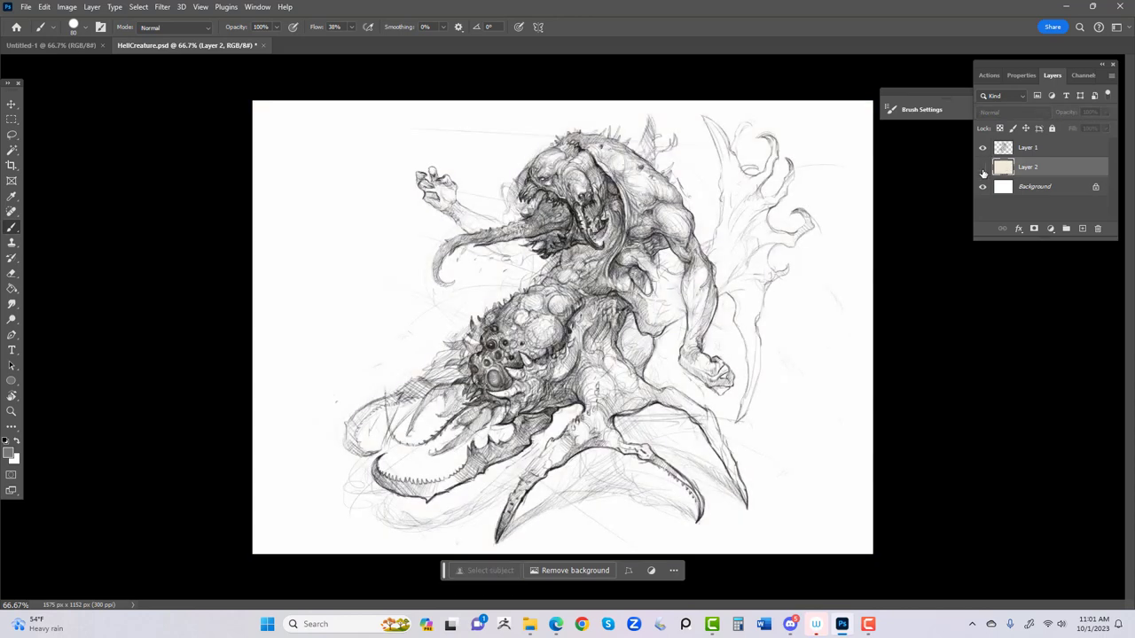
{"action": "left_click", "coordinate": [982, 170]}
{"action": "left_click", "coordinate": [982, 170]}
{"action": "left_click", "coordinate": [982, 171]}
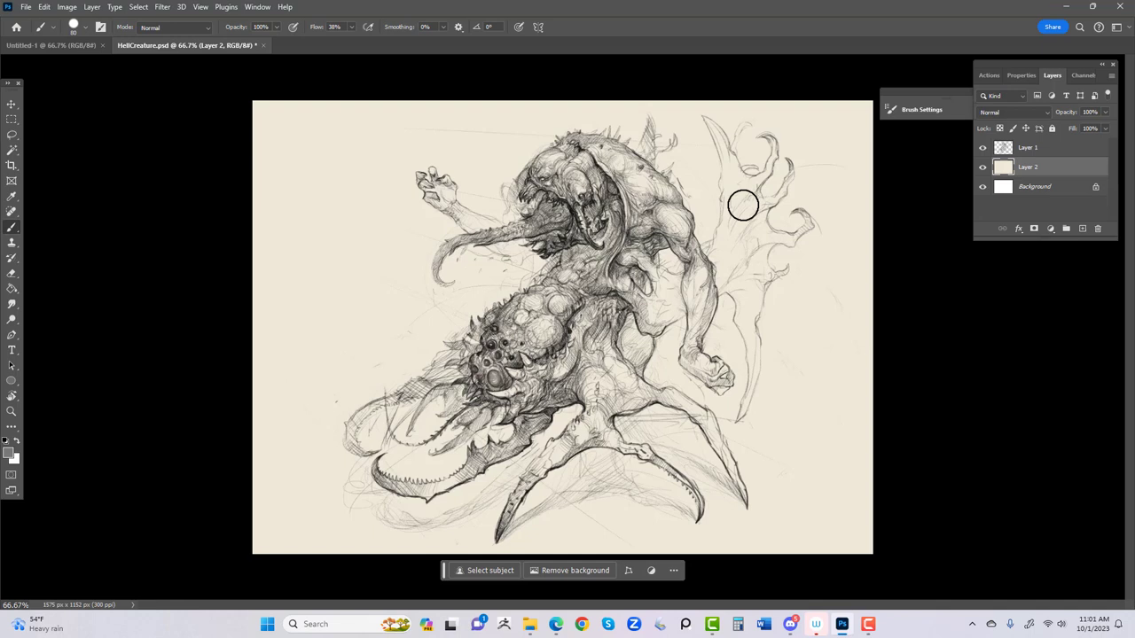
{"action": "left_click_drag", "start_coordinate": [811, 207], "coordinate": [808, 215]}
Step: Rename Layer 1 to "Sketch" and Layer 2 to "BG"
{"action": "double_click", "coordinate": [1030, 147]}
{"action": "type", "text": "Sketch"}
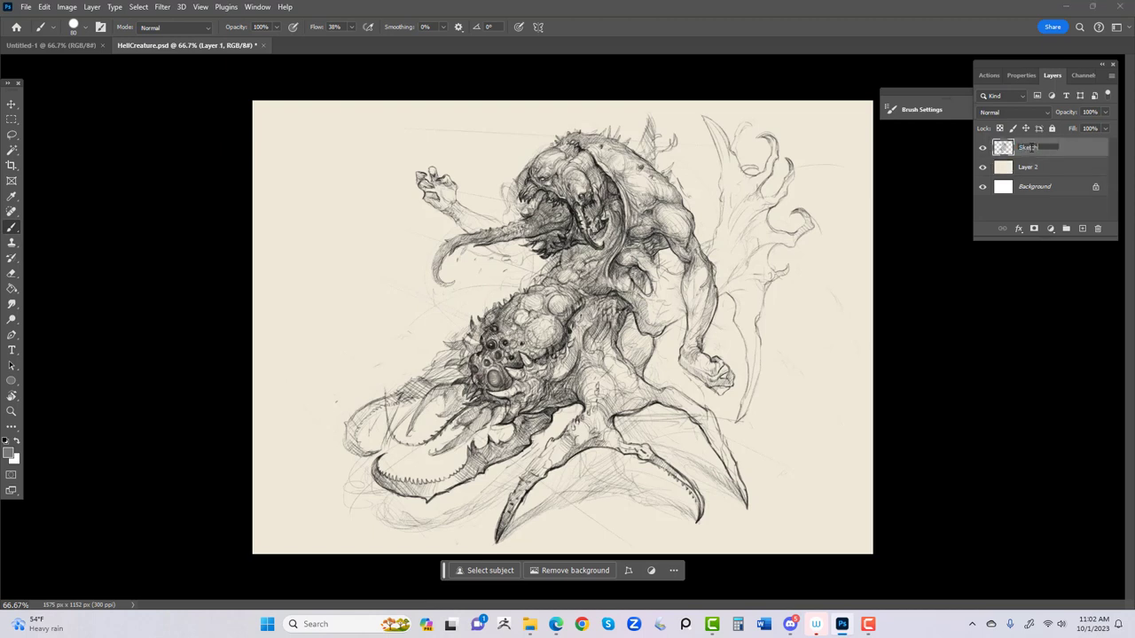
{"action": "key", "text": "Return"}
{"action": "double_click", "coordinate": [1028, 168]}
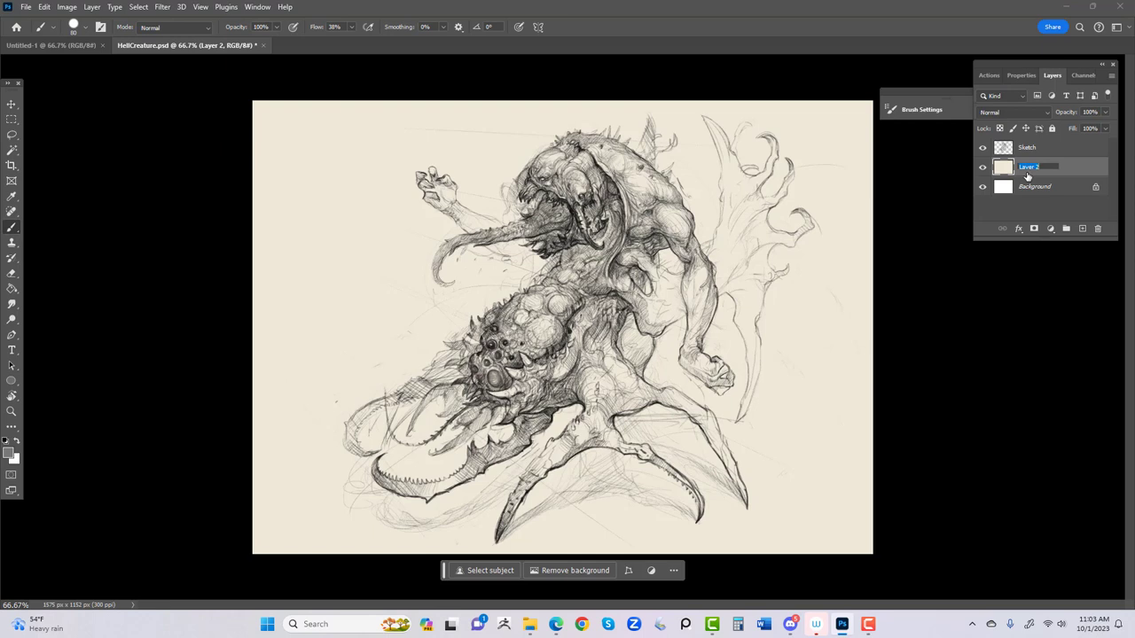
{"action": "type", "text": "BG"}
{"action": "key", "text": "Return"}
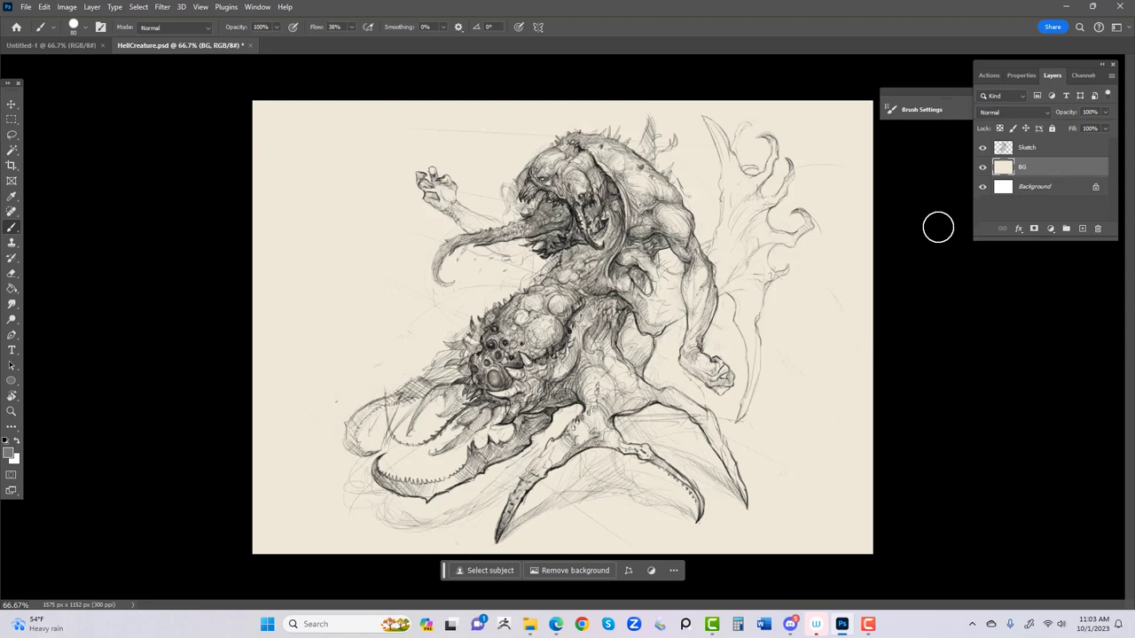
Step: Add a new layer between Sketch and BG and name it "Values"
{"action": "left_click", "coordinate": [1081, 229]}
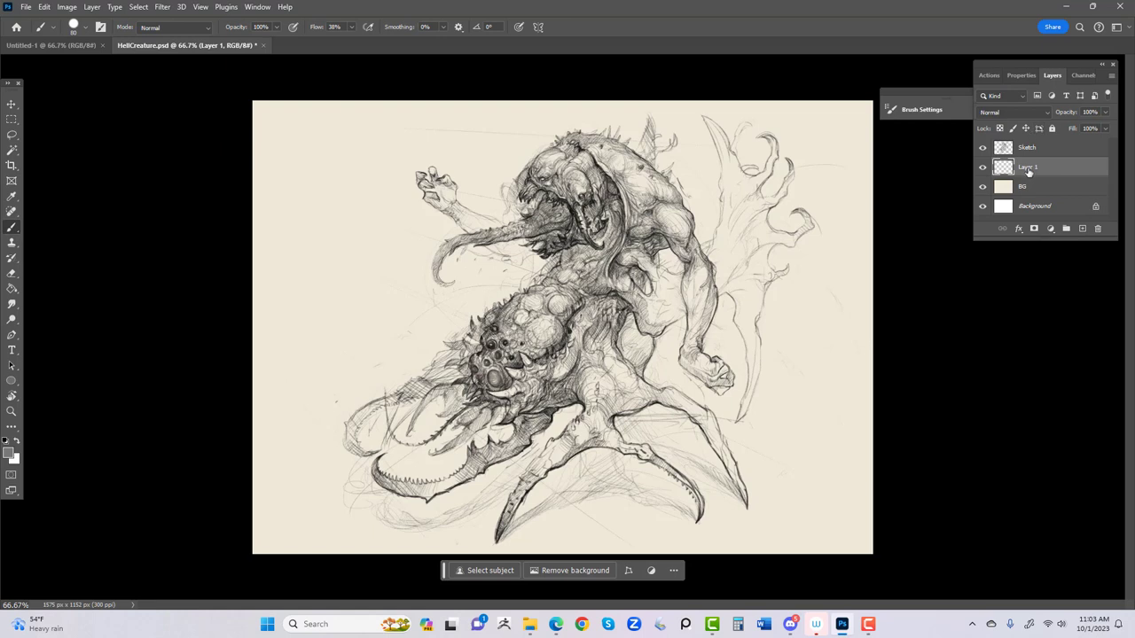
{"action": "double_click", "coordinate": [1028, 167]}
{"action": "type", "text": "Values"}
{"action": "key", "text": "Return"}
Step: Set the foreground color to mid gray #7c7c7c for the brush
{"action": "left_click", "coordinate": [10, 454]}
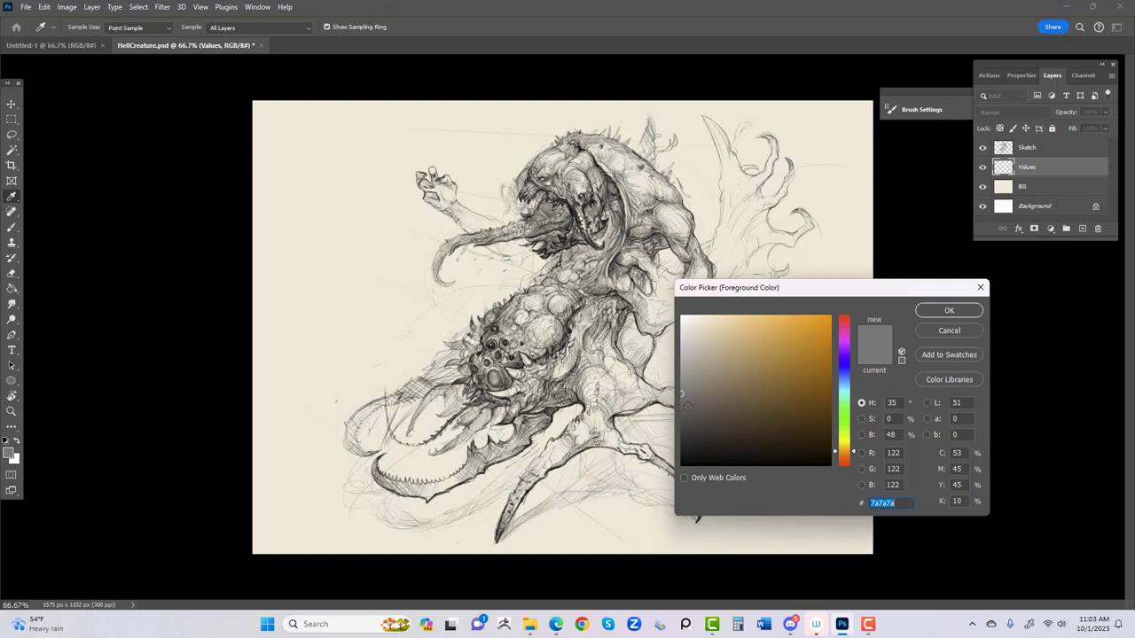
{"action": "left_click", "coordinate": [672, 387]}
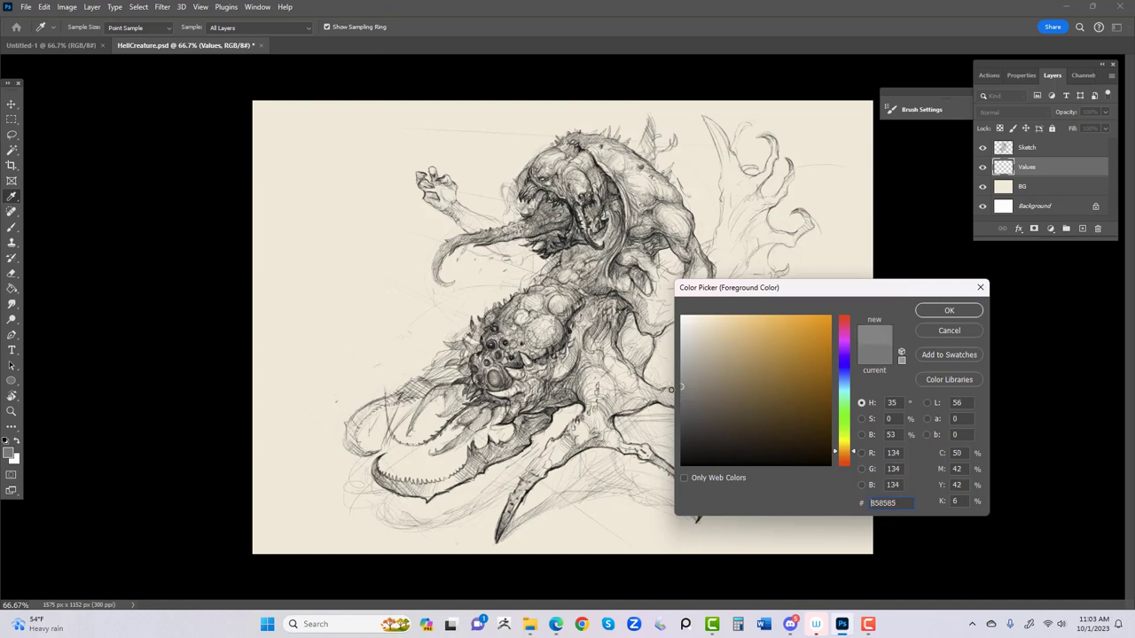
{"action": "left_click_drag", "start_coordinate": [671, 388], "coordinate": [669, 392]}
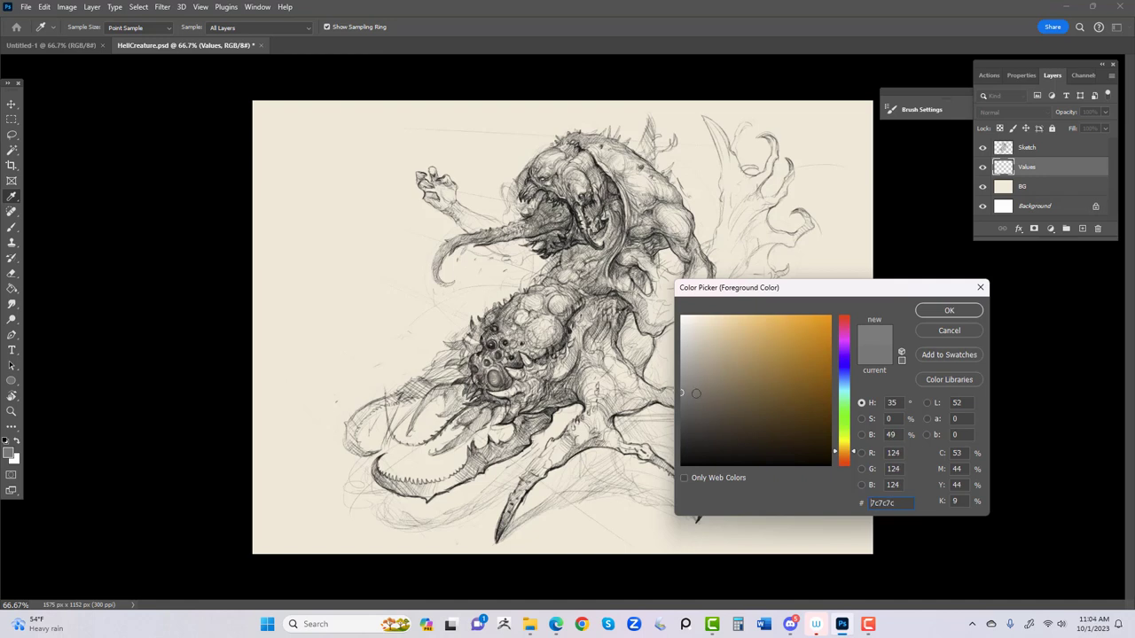
{"action": "left_click", "coordinate": [945, 312]}
{"action": "key", "text": "b"}
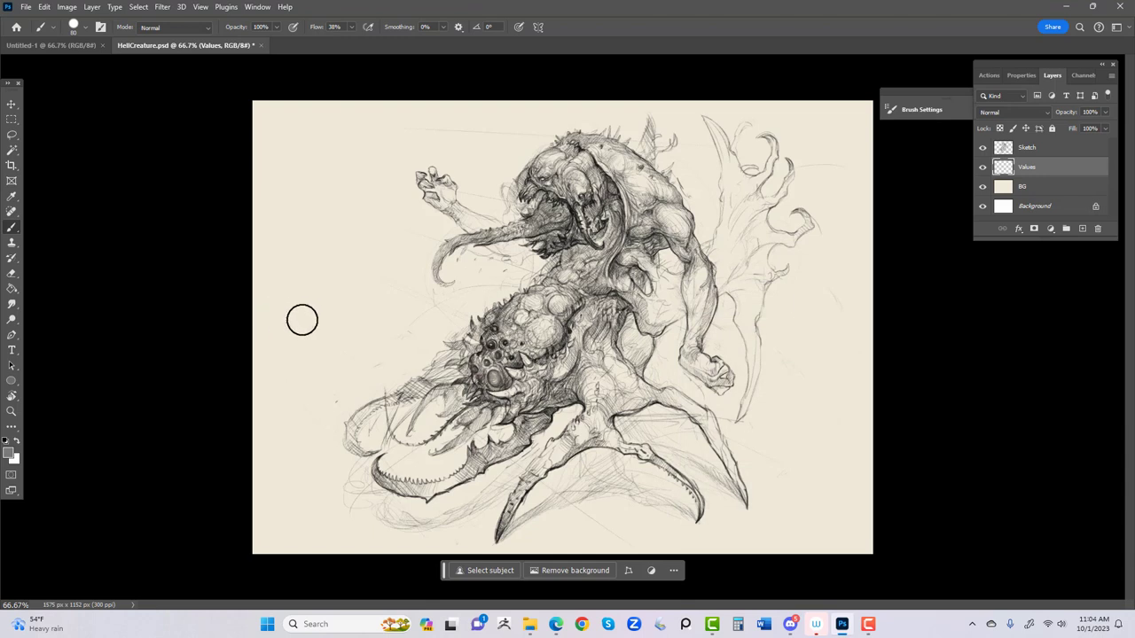
Step: Choose the 硬边圆压力大小 brush at 30 px and paint a mid-gray swatch on the empty canvas beside the creature
{"action": "right_click", "coordinate": [319, 351]}
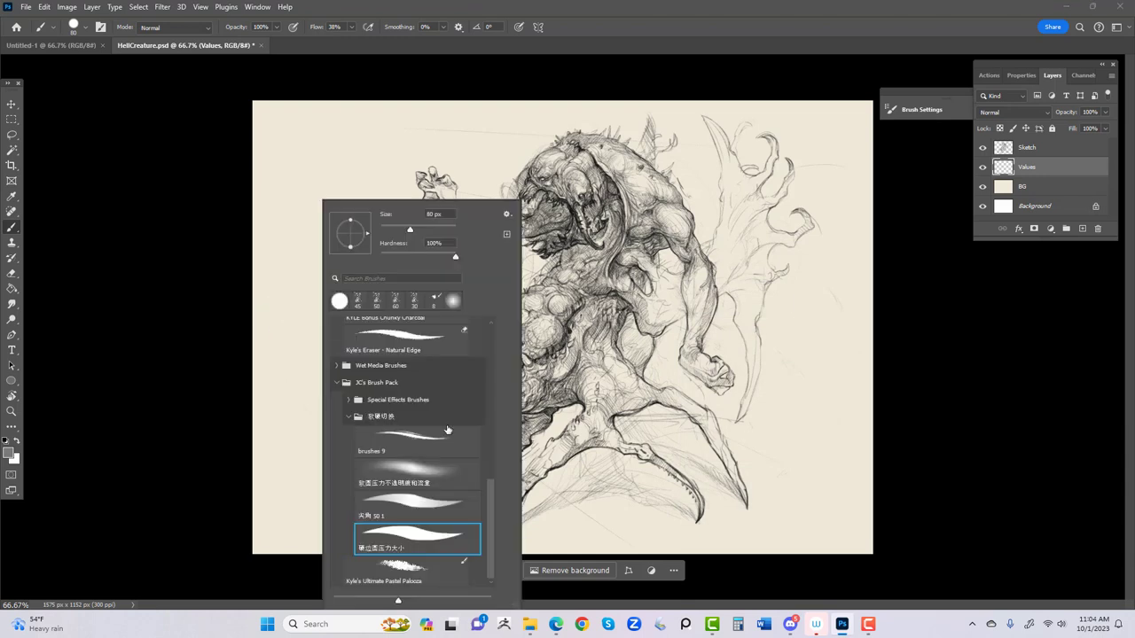
{"action": "left_click", "coordinate": [411, 537]}
{"action": "left_click", "coordinate": [596, 30]}
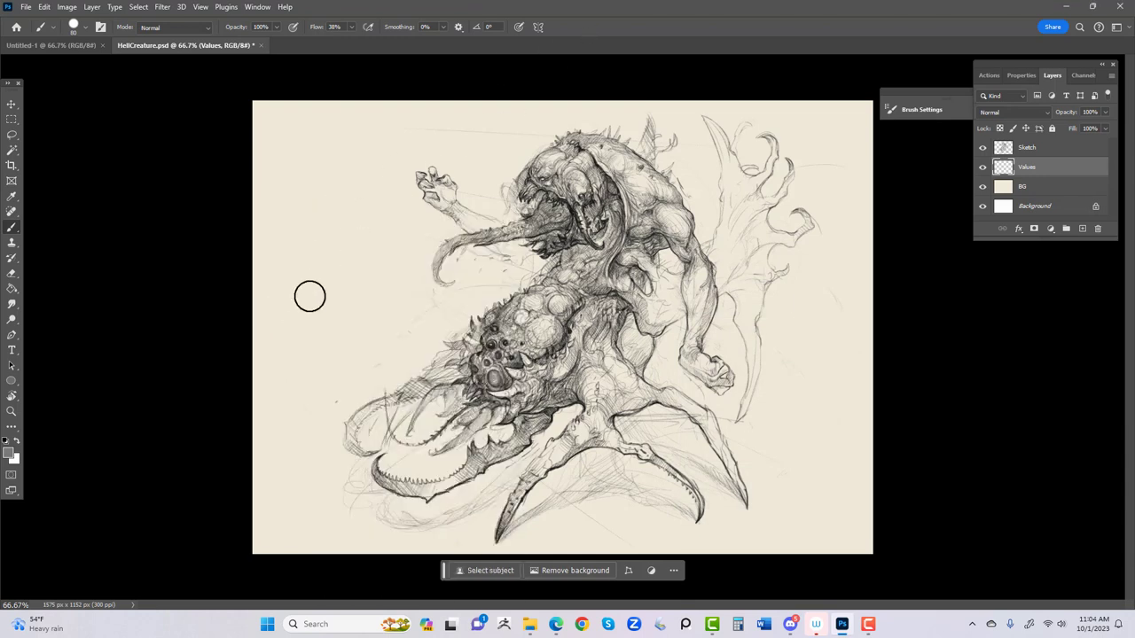
{"action": "key", "text": "bracketleft"}
{"action": "key", "text": "bracketleft"}
{"action": "key", "text": "bracketleft"}
{"action": "key", "text": "bracketleft"}
{"action": "key", "text": "bracketleft"}
{"action": "left_click", "coordinate": [292, 260]}
{"action": "left_click_drag", "start_coordinate": [293, 260], "coordinate": [294, 260]}
Step: Set the foreground color to light gray #cccccc and paint a light swatch above the mid-gray one
{"action": "left_click", "coordinate": [10, 454]}
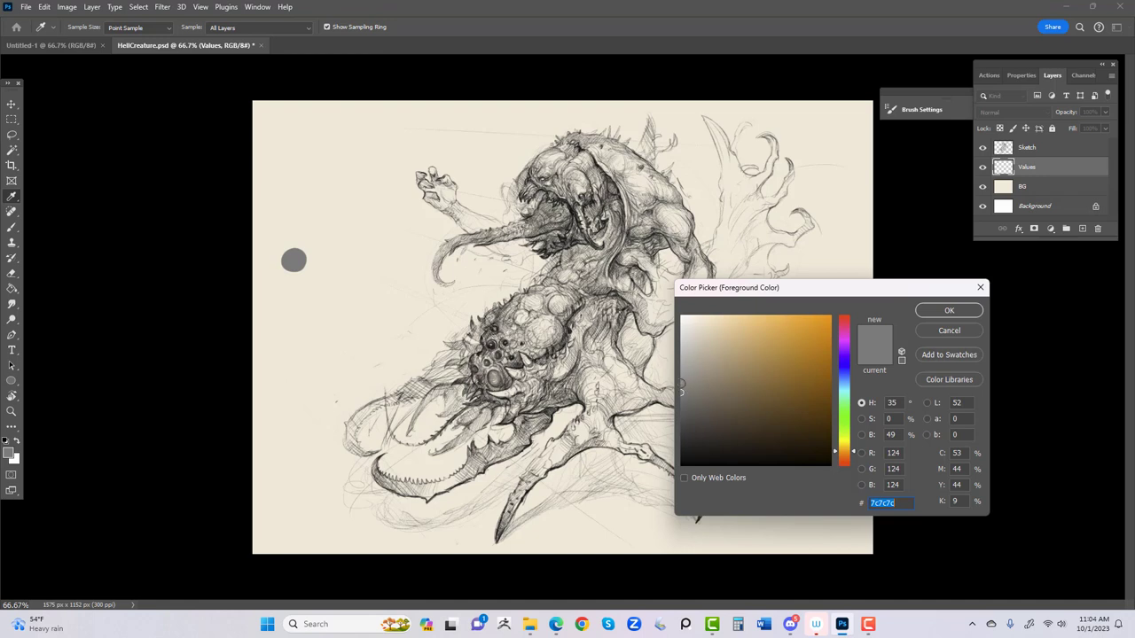
{"action": "mouse_move", "coordinate": [682, 390]}
{"action": "left_mouse_down"}
{"action": "mouse_move", "coordinate": [678, 351]}
{"action": "mouse_move", "coordinate": [699, 347]}
{"action": "mouse_move", "coordinate": [678, 345]}
{"action": "left_mouse_up"}
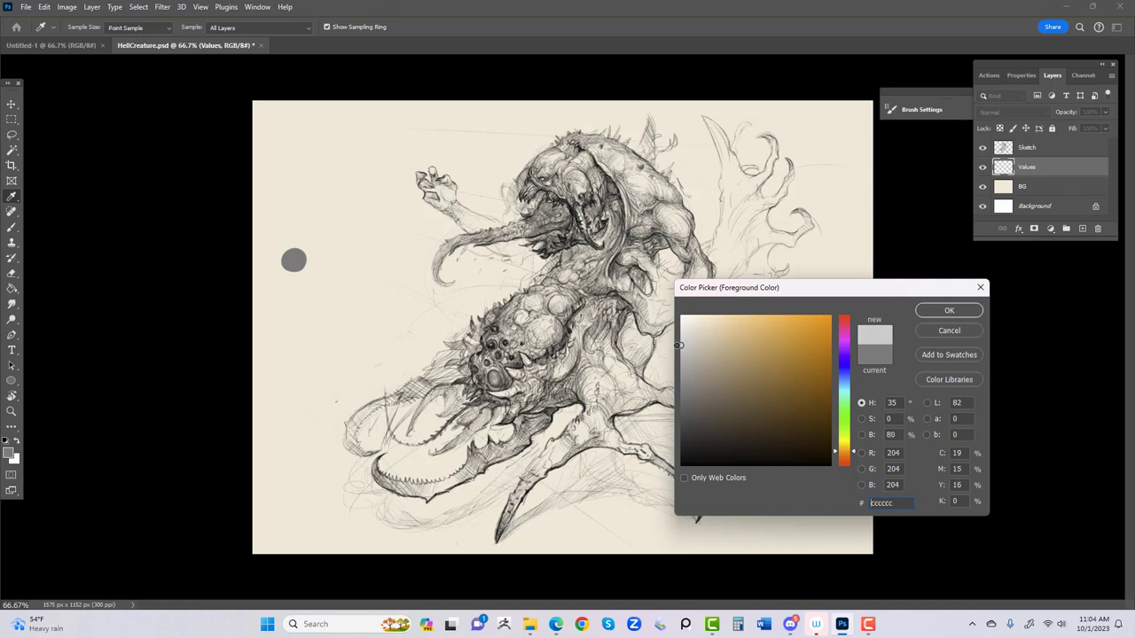
{"action": "left_click", "coordinate": [950, 316]}
{"action": "key", "text": "b"}
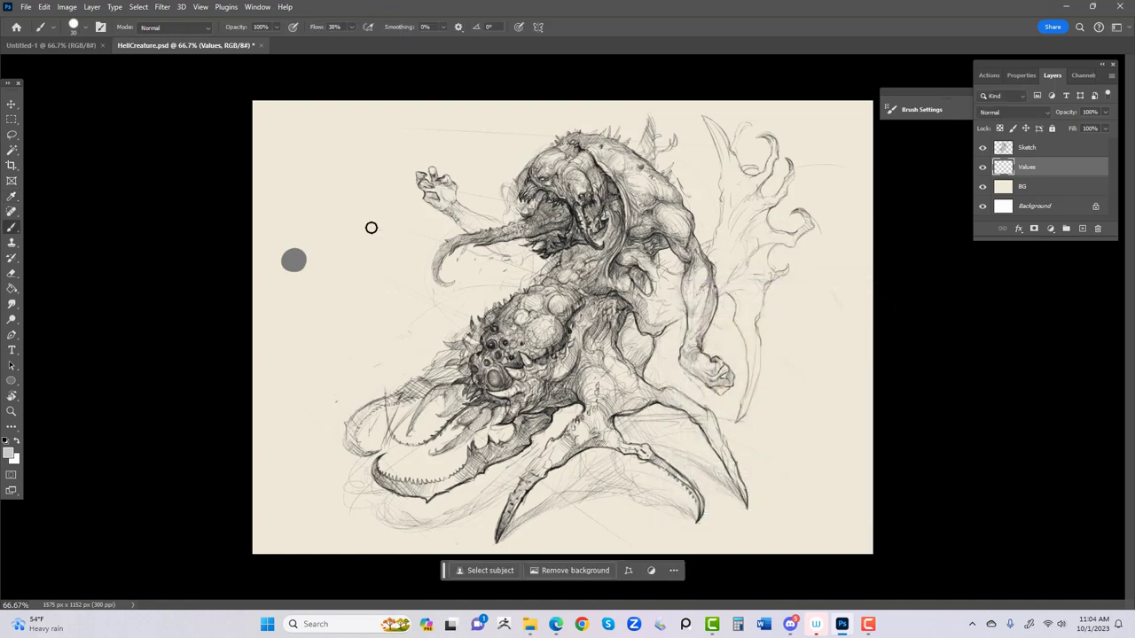
{"action": "left_click", "coordinate": [295, 227]}
Step: Sample the mid-gray swatch, darken the color to #343434 and paint a dark swatch below it
{"action": "key", "text": "i"}
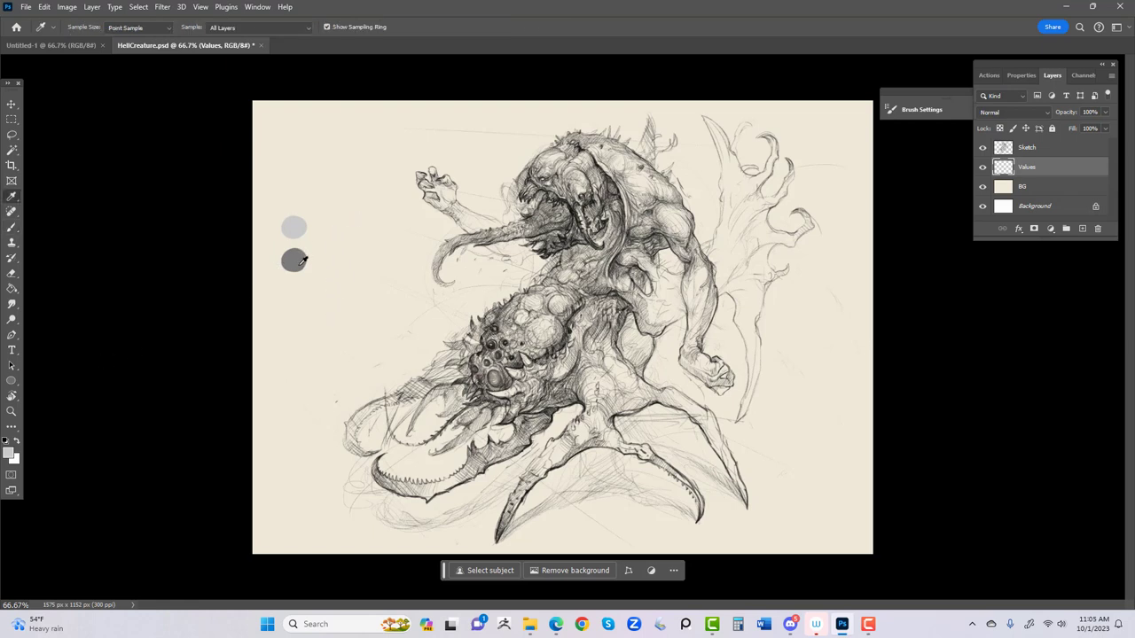
{"action": "left_click", "coordinate": [300, 255]}
{"action": "left_click", "coordinate": [14, 457]}
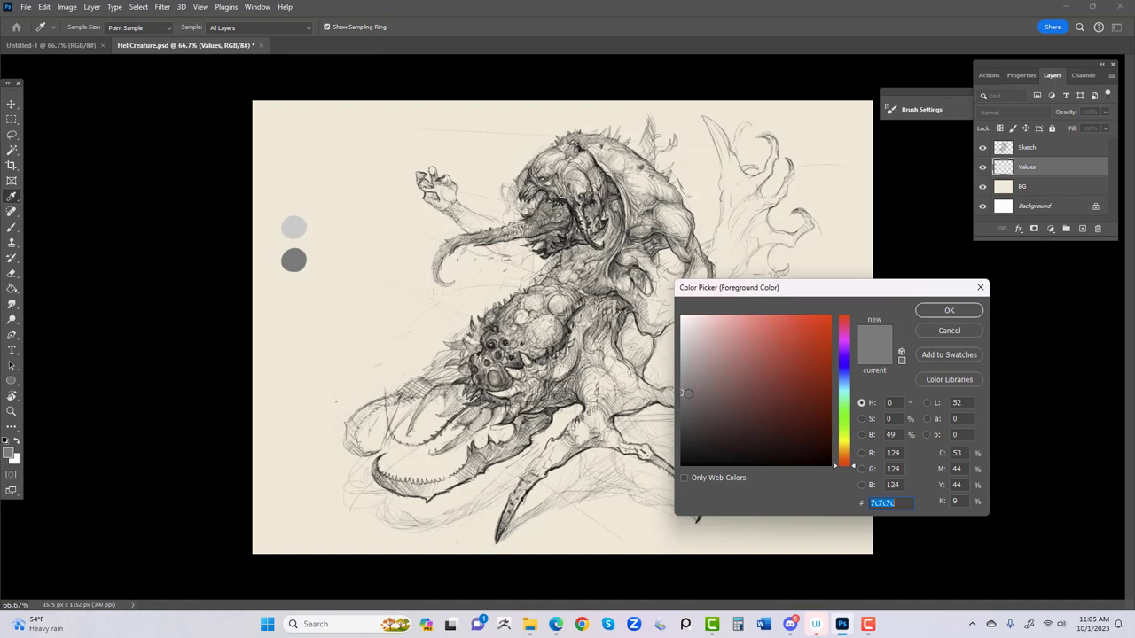
{"action": "left_click_drag", "start_coordinate": [688, 393], "coordinate": [667, 434]}
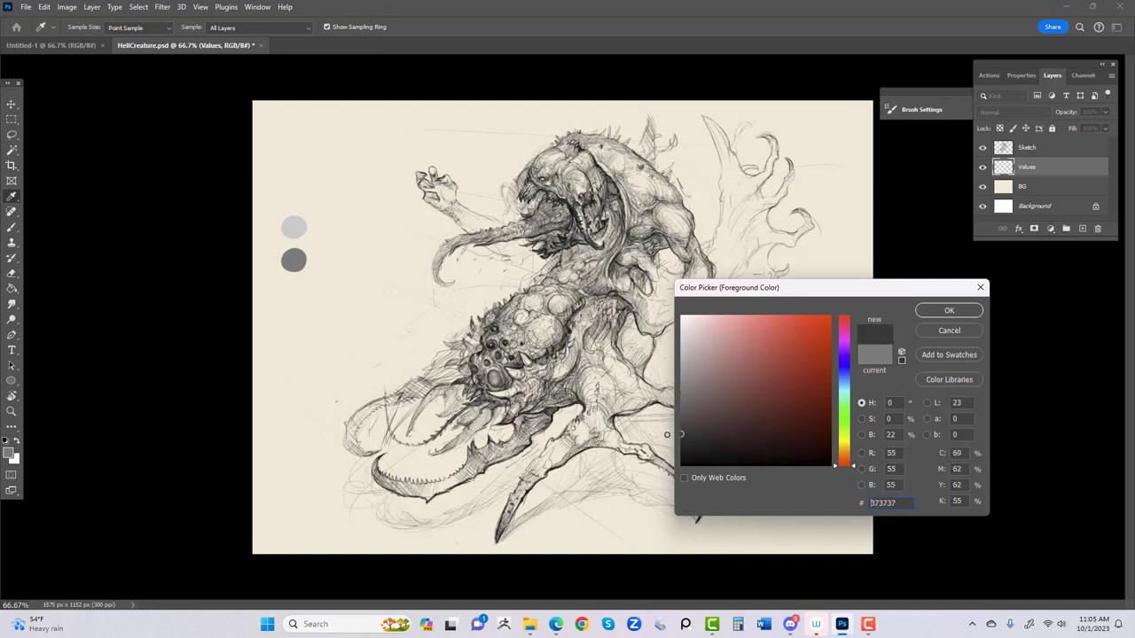
{"action": "left_click", "coordinate": [934, 314]}
{"action": "key", "text": "b"}
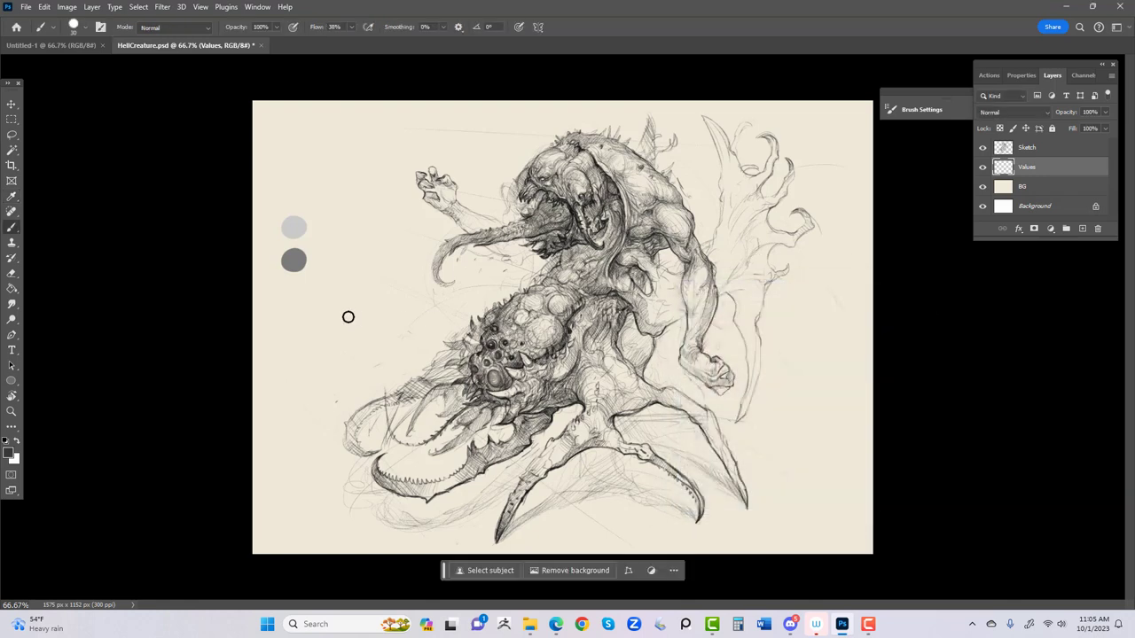
{"action": "left_click", "coordinate": [294, 298]}
{"action": "left_click_drag", "start_coordinate": [295, 298], "coordinate": [302, 301]}
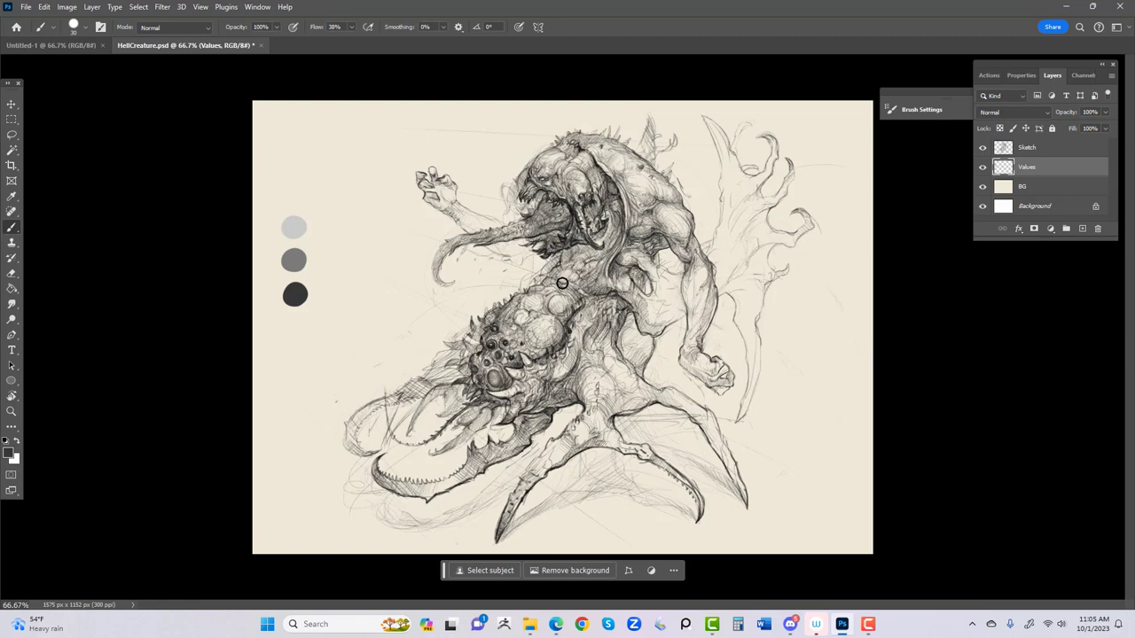
{"action": "left_click", "coordinate": [7, 451]}
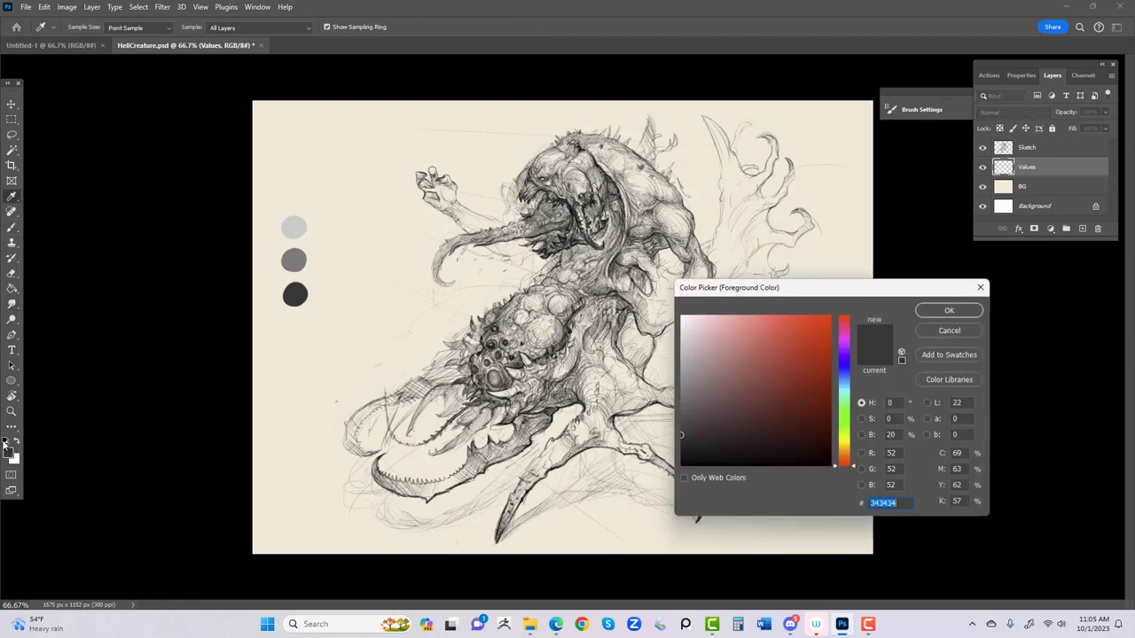
{"action": "mouse_move", "coordinate": [681, 434]}
{"action": "left_mouse_down"}
{"action": "mouse_move", "coordinate": [669, 408]}
{"action": "mouse_move", "coordinate": [701, 443]}
{"action": "mouse_move", "coordinate": [664, 458]}
{"action": "left_mouse_up"}
{"action": "mouse_move", "coordinate": [701, 350]}
{"action": "left_mouse_down"}
{"action": "mouse_move", "coordinate": [667, 321]}
{"action": "mouse_move", "coordinate": [656, 353]}
{"action": "mouse_move", "coordinate": [605, 357]}
{"action": "left_mouse_up"}
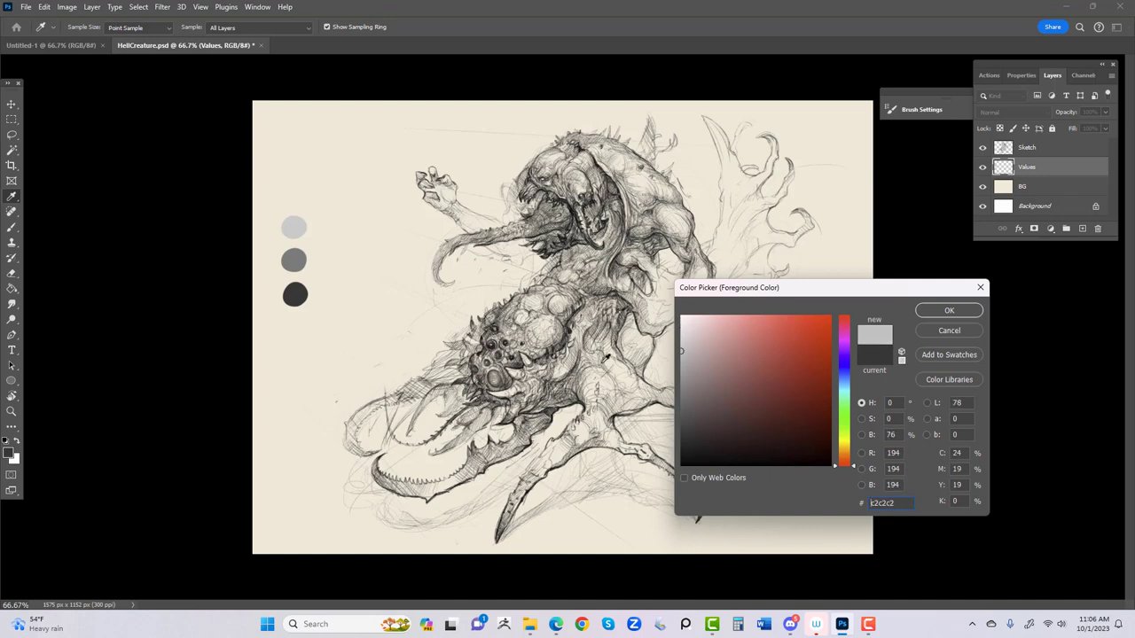
{"action": "left_click", "coordinate": [942, 333]}
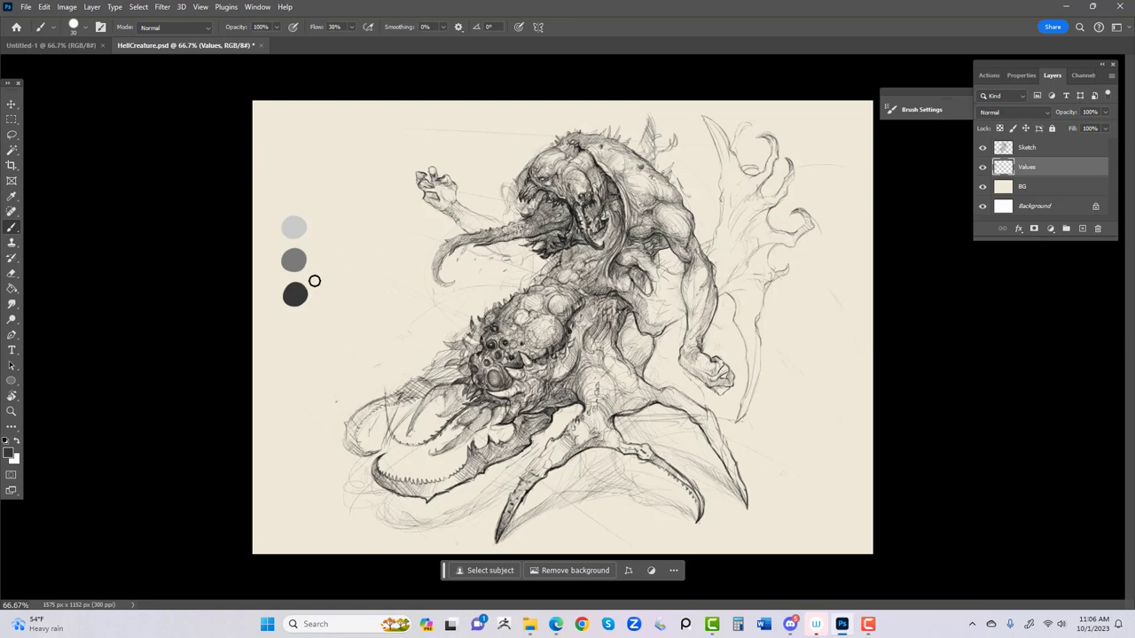
Step: Sample the mid-gray swatch and, with an enlarged brush, block in the creature's lower body and the front leg pointing down
{"action": "key", "text": "i"}
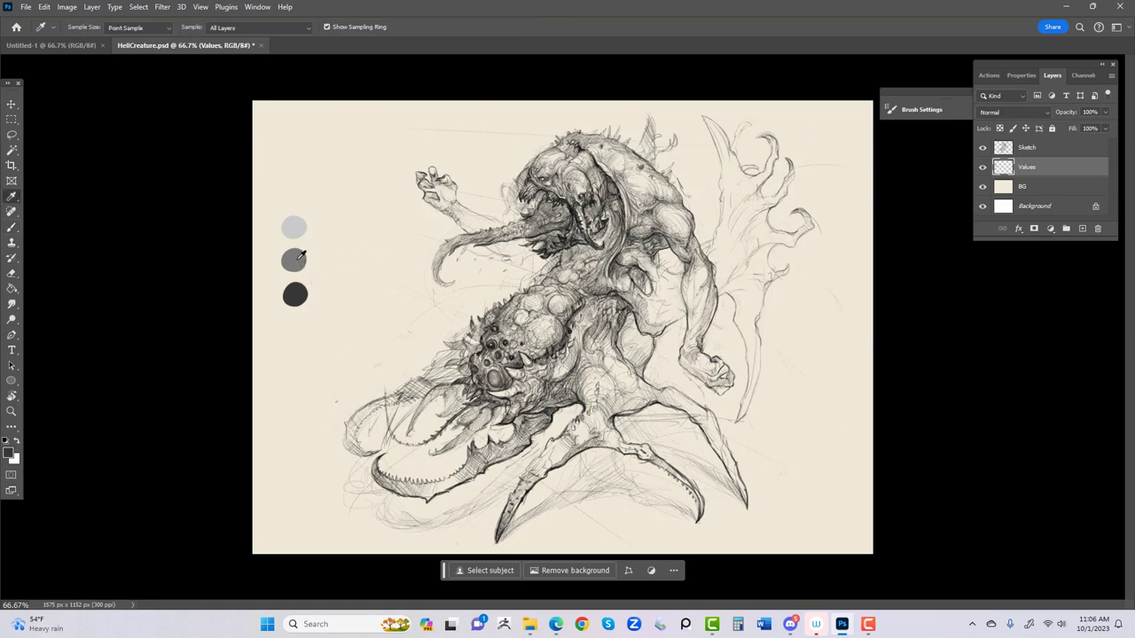
{"action": "left_click", "coordinate": [300, 257]}
{"action": "key", "text": "b"}
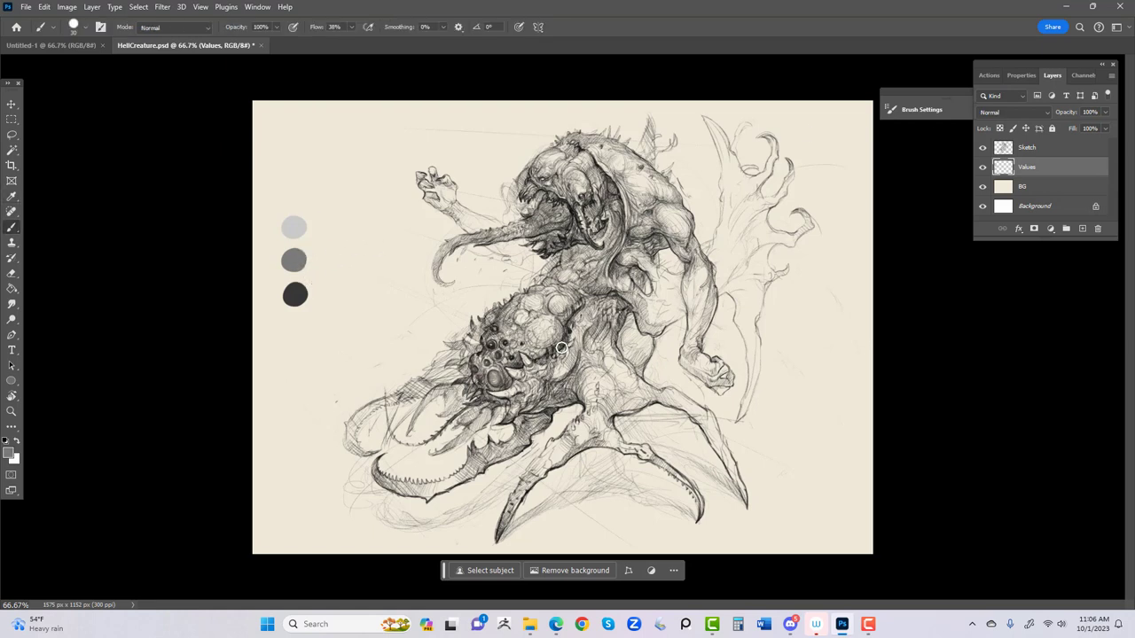
{"action": "key", "text": "bracketright"}
{"action": "key", "text": "bracketright"}
{"action": "key", "text": "bracketright"}
{"action": "mouse_move", "coordinate": [576, 342]}
{"action": "left_mouse_down"}
{"action": "mouse_move", "coordinate": [568, 320]}
{"action": "mouse_move", "coordinate": [580, 333]}
{"action": "mouse_move", "coordinate": [532, 350]}
{"action": "mouse_move", "coordinate": [580, 334]}
{"action": "mouse_move", "coordinate": [661, 262]}
{"action": "mouse_move", "coordinate": [589, 270]}
{"action": "mouse_move", "coordinate": [496, 355]}
{"action": "mouse_move", "coordinate": [492, 328]}
{"action": "mouse_move", "coordinate": [585, 399]}
{"action": "mouse_move", "coordinate": [630, 364]}
{"action": "mouse_move", "coordinate": [569, 440]}
{"action": "mouse_move", "coordinate": [584, 437]}
{"action": "mouse_move", "coordinate": [538, 464]}
{"action": "mouse_move", "coordinate": [583, 437]}
{"action": "mouse_move", "coordinate": [523, 489]}
{"action": "mouse_move", "coordinate": [500, 530]}
{"action": "mouse_move", "coordinate": [516, 507]}
{"action": "left_mouse_up"}
Step: Fill the second front leg and the upper part of the toothed pincer limb with mid gray using a small brush
{"action": "key", "text": "bracketleft"}
{"action": "key", "text": "bracketleft"}
{"action": "key", "text": "bracketleft"}
{"action": "key", "text": "bracketleft"}
{"action": "key", "text": "bracketleft"}
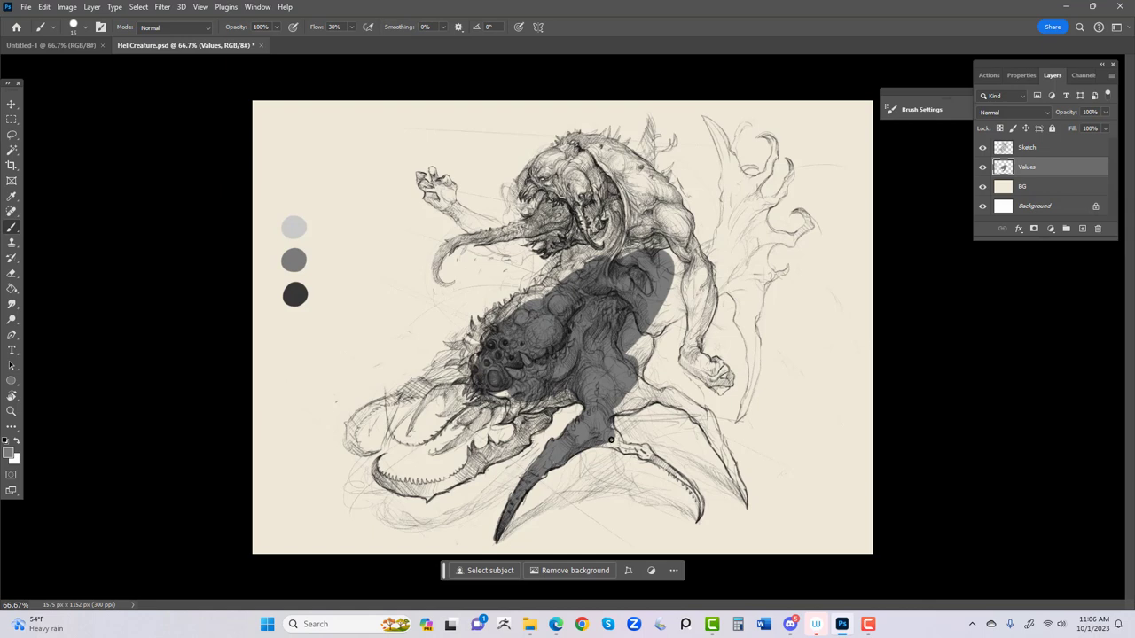
{"action": "left_click_drag", "start_coordinate": [611, 440], "coordinate": [604, 444]}
{"action": "left_click_drag", "start_coordinate": [604, 445], "coordinate": [655, 459]}
{"action": "key", "text": "bracketright"}
{"action": "mouse_move", "coordinate": [521, 408]}
{"action": "left_mouse_down"}
{"action": "mouse_move", "coordinate": [536, 421]}
{"action": "mouse_move", "coordinate": [463, 470]}
{"action": "mouse_move", "coordinate": [521, 408]}
{"action": "left_mouse_up"}
Step: Enlarge the brush to 70 px and block in the creature's head, neck and chest with mid gray
{"action": "key", "text": "bracketright"}
{"action": "key", "text": "bracketright"}
{"action": "key", "text": "bracketright"}
{"action": "key", "text": "bracketright"}
{"action": "key", "text": "bracketright"}
{"action": "key", "text": "bracketright"}
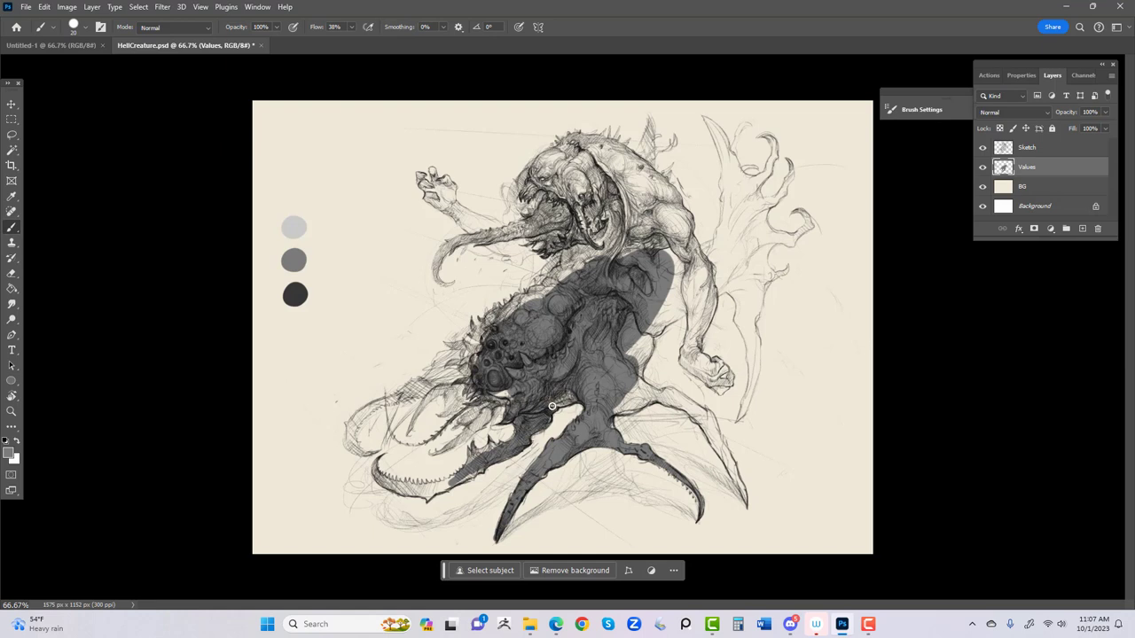
{"action": "mouse_move", "coordinate": [621, 177]}
{"action": "left_mouse_down"}
{"action": "mouse_move", "coordinate": [572, 226]}
{"action": "mouse_move", "coordinate": [603, 258]}
{"action": "mouse_move", "coordinate": [575, 308]}
{"action": "left_mouse_up"}
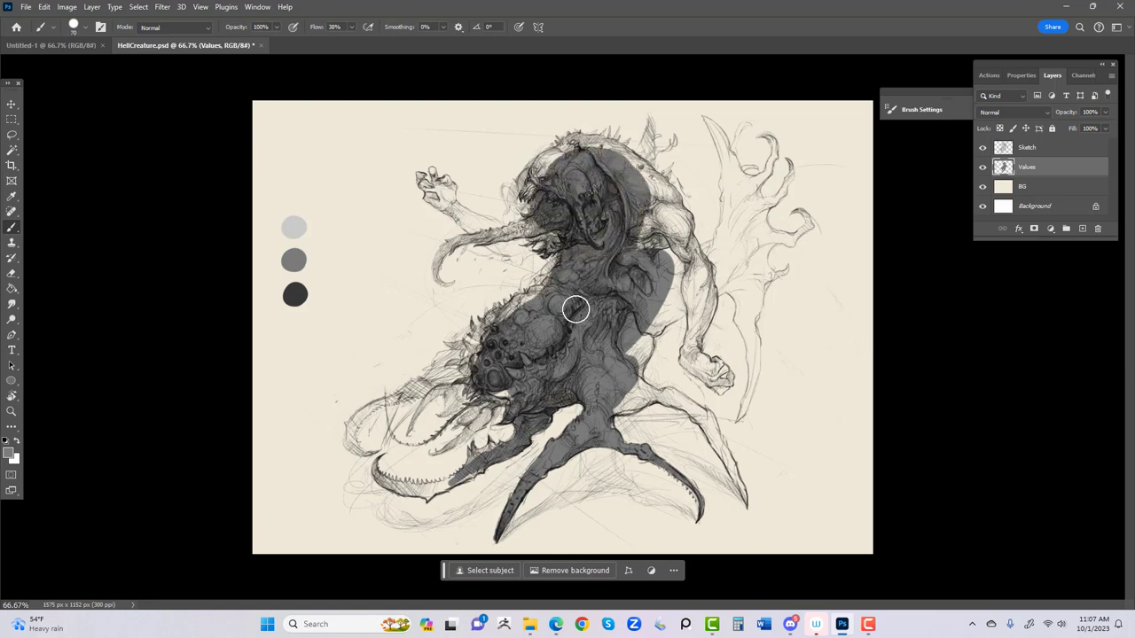
Step: Fill the long toothed pincer limb out to its tip with mid gray, using a brush of 10 px or smaller
{"action": "key", "text": "bracketleft"}
{"action": "key", "text": "bracketleft"}
{"action": "key", "text": "bracketleft"}
{"action": "key", "text": "bracketleft"}
{"action": "key", "text": "bracketleft"}
{"action": "key", "text": "bracketleft"}
{"action": "key", "text": "bracketleft"}
{"action": "mouse_move", "coordinate": [430, 493]}
{"action": "left_mouse_down"}
{"action": "mouse_move", "coordinate": [482, 467]}
{"action": "mouse_move", "coordinate": [471, 448]}
{"action": "left_mouse_up"}
{"action": "left_click_drag", "start_coordinate": [474, 456], "coordinate": [491, 445]}
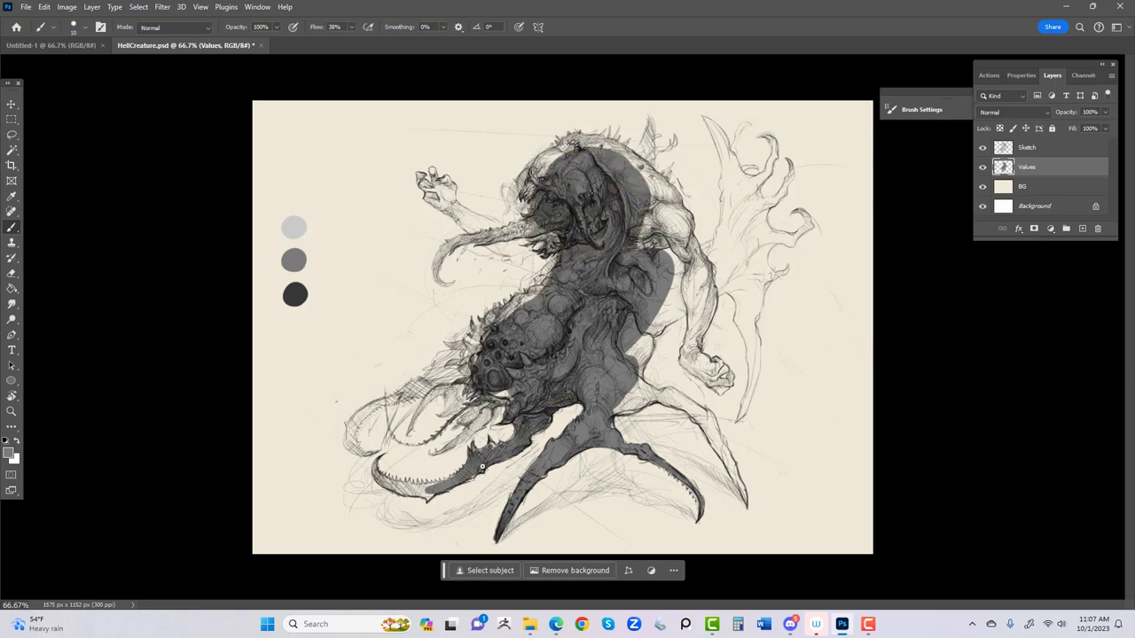
{"action": "key", "text": "bracketleft"}
{"action": "key", "text": "bracketleft"}
{"action": "key", "text": "bracketleft"}
{"action": "key", "text": "bracketleft"}
{"action": "key", "text": "bracketleft"}
{"action": "mouse_move", "coordinate": [426, 489]}
{"action": "left_mouse_down"}
{"action": "mouse_move", "coordinate": [396, 493]}
{"action": "mouse_move", "coordinate": [433, 496]}
{"action": "mouse_move", "coordinate": [378, 461]}
{"action": "left_mouse_up"}
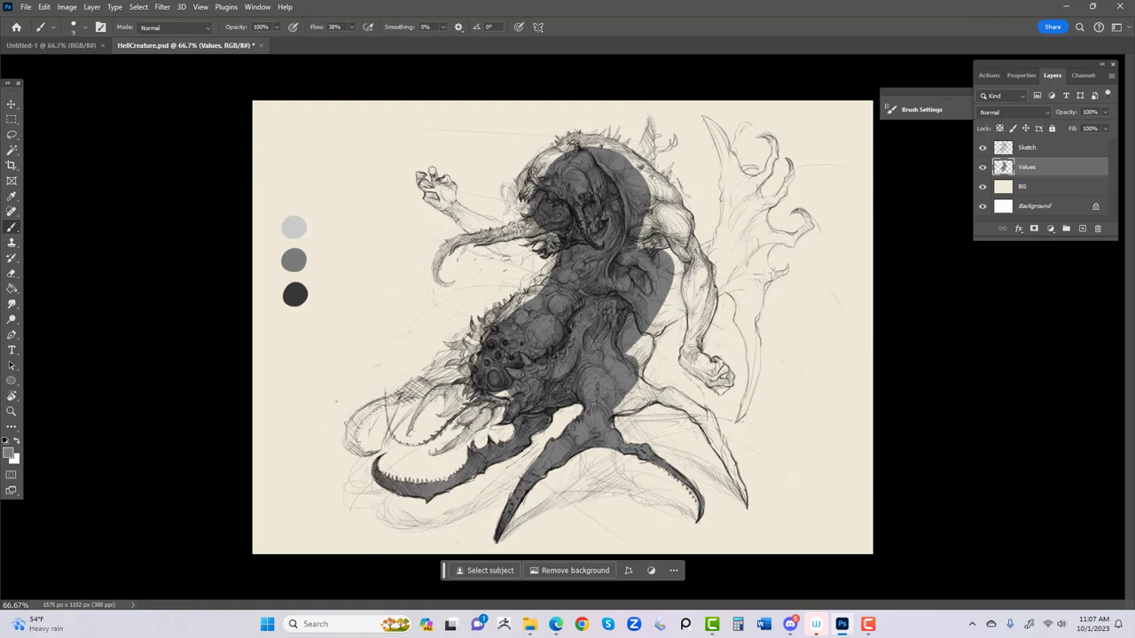
Step: Block in the creature's back, shoulder and flank with mid gray using a larger brush, and clean the edges with the Eraser
{"action": "key", "text": "bracketright"}
{"action": "key", "text": "bracketright"}
{"action": "key", "text": "bracketright"}
{"action": "key", "text": "bracketright"}
{"action": "key", "text": "bracketright"}
{"action": "key", "text": "bracketright"}
{"action": "key", "text": "bracketright"}
{"action": "mouse_move", "coordinate": [658, 386]}
{"action": "left_mouse_down"}
{"action": "mouse_move", "coordinate": [632, 409]}
{"action": "mouse_move", "coordinate": [661, 300]}
{"action": "mouse_move", "coordinate": [667, 312]}
{"action": "mouse_move", "coordinate": [710, 276]}
{"action": "mouse_move", "coordinate": [671, 264]}
{"action": "mouse_move", "coordinate": [673, 215]}
{"action": "mouse_move", "coordinate": [656, 232]}
{"action": "mouse_move", "coordinate": [676, 222]}
{"action": "mouse_move", "coordinate": [688, 266]}
{"action": "mouse_move", "coordinate": [704, 259]}
{"action": "mouse_move", "coordinate": [682, 252]}
{"action": "left_mouse_up"}
{"action": "key", "text": "e"}
{"action": "key", "text": "b"}
Step: Fill the hanging arm with its fist and the rear spiked leg with mid gray
{"action": "key", "text": "bracketleft"}
{"action": "key", "text": "bracketleft"}
{"action": "key", "text": "bracketleft"}
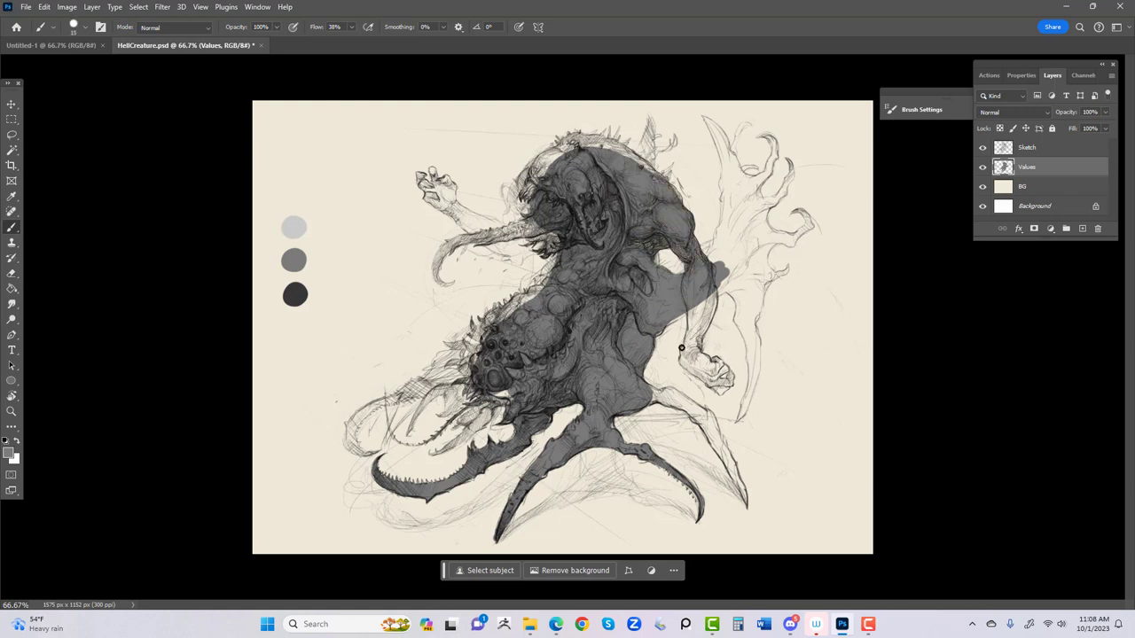
{"action": "key", "text": "bracketright"}
{"action": "key", "text": "bracketright"}
{"action": "key", "text": "bracketright"}
{"action": "key", "text": "bracketright"}
{"action": "mouse_move", "coordinate": [694, 301]}
{"action": "left_mouse_down"}
{"action": "mouse_move", "coordinate": [703, 320]}
{"action": "mouse_move", "coordinate": [690, 362]}
{"action": "mouse_move", "coordinate": [709, 302]}
{"action": "mouse_move", "coordinate": [695, 370]}
{"action": "mouse_move", "coordinate": [722, 373]}
{"action": "mouse_move", "coordinate": [723, 390]}
{"action": "mouse_move", "coordinate": [729, 376]}
{"action": "mouse_move", "coordinate": [670, 401]}
{"action": "mouse_move", "coordinate": [690, 395]}
{"action": "mouse_move", "coordinate": [672, 399]}
{"action": "mouse_move", "coordinate": [714, 435]}
{"action": "mouse_move", "coordinate": [741, 493]}
{"action": "left_mouse_up"}
Step: Fill the small clawed limbs beneath the creature's lower head with mid gray, using a brush of about 15 px
{"action": "key", "text": "bracketleft"}
{"action": "key", "text": "bracketleft"}
{"action": "key", "text": "bracketleft"}
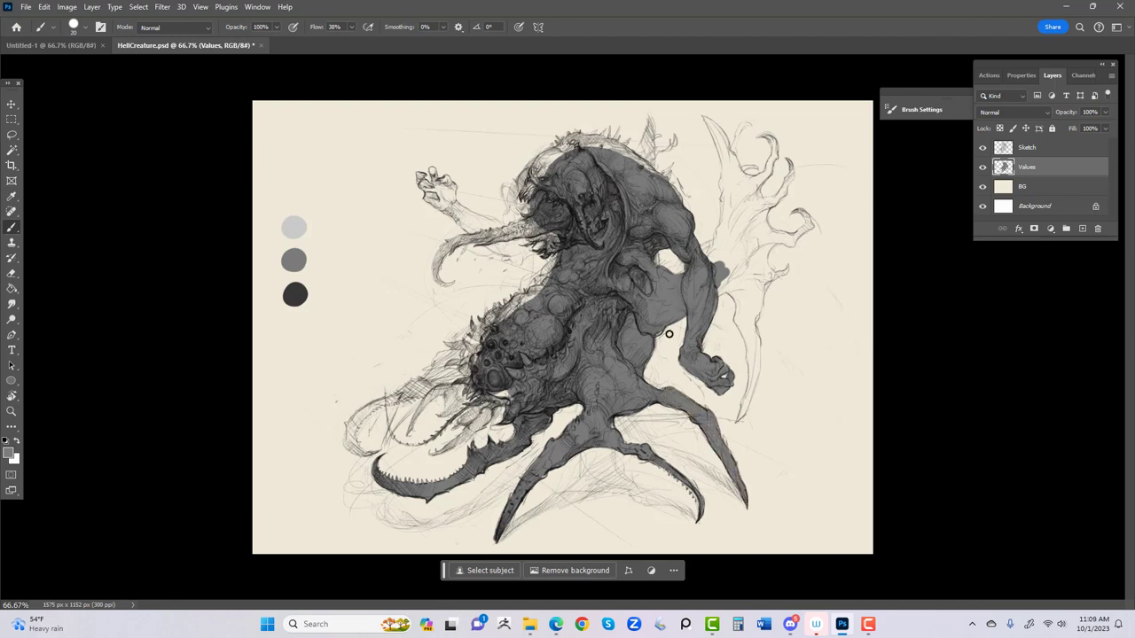
{"action": "left_click_drag", "start_coordinate": [504, 396], "coordinate": [470, 426]}
{"action": "key", "text": "bracketleft"}
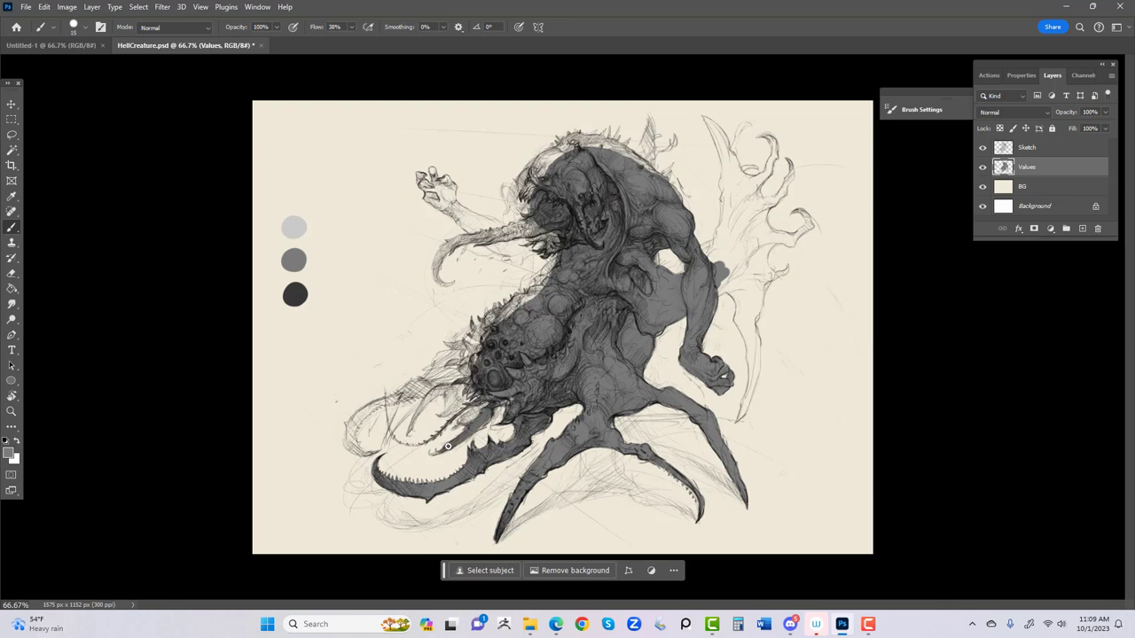
{"action": "left_click_drag", "start_coordinate": [483, 411], "coordinate": [457, 408]}
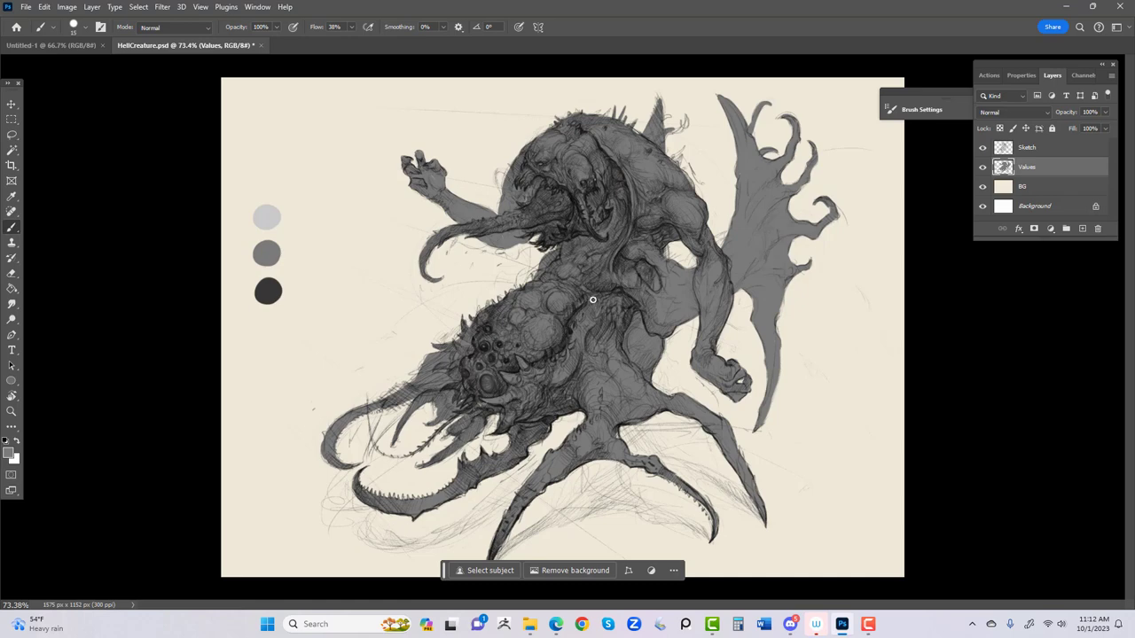
{"action": "left_click_drag", "start_coordinate": [592, 300], "coordinate": [629, 360]}
{"action": "key", "text": "r"}
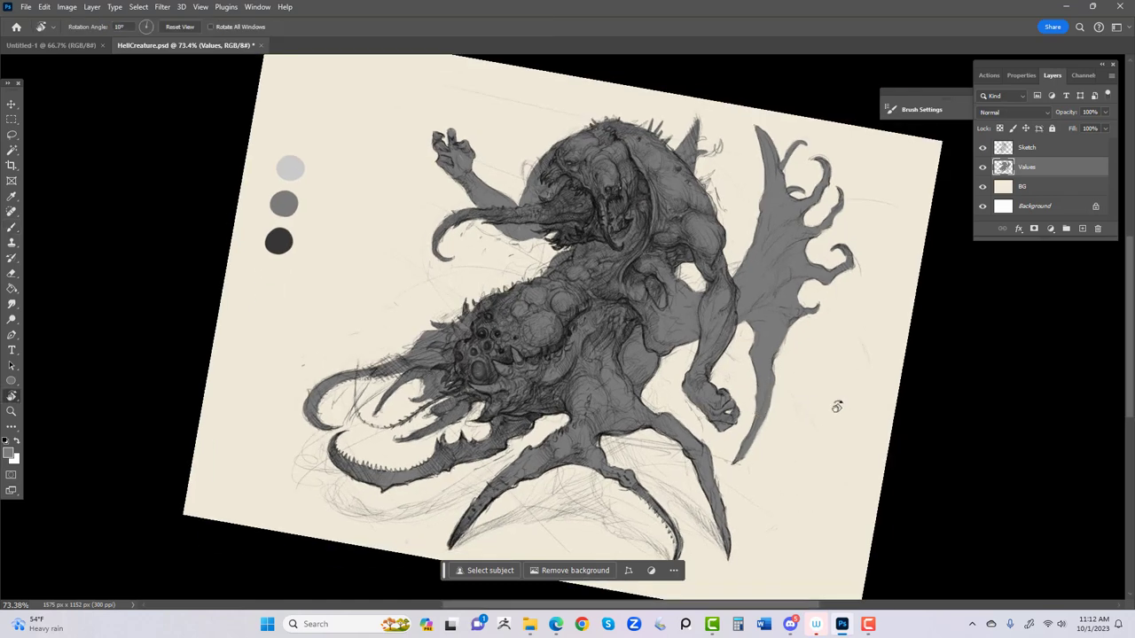
{"action": "mouse_move", "coordinate": [841, 406]}
{"action": "left_mouse_down"}
{"action": "mouse_move", "coordinate": [861, 381]}
{"action": "mouse_move", "coordinate": [859, 354]}
{"action": "left_mouse_up"}
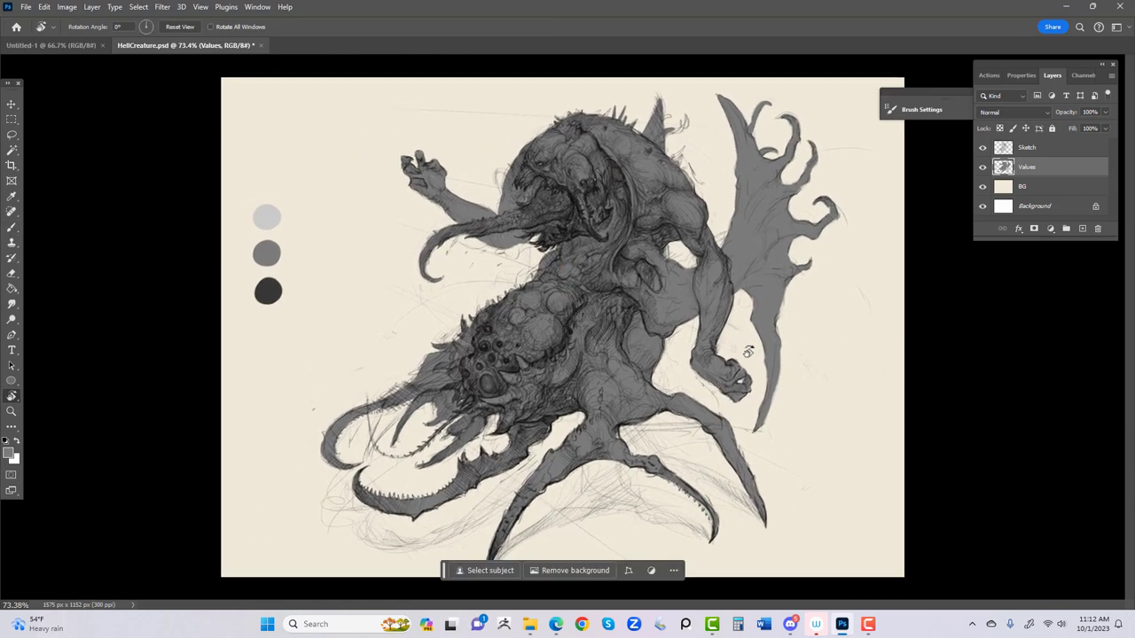
{"action": "key", "text": "b"}
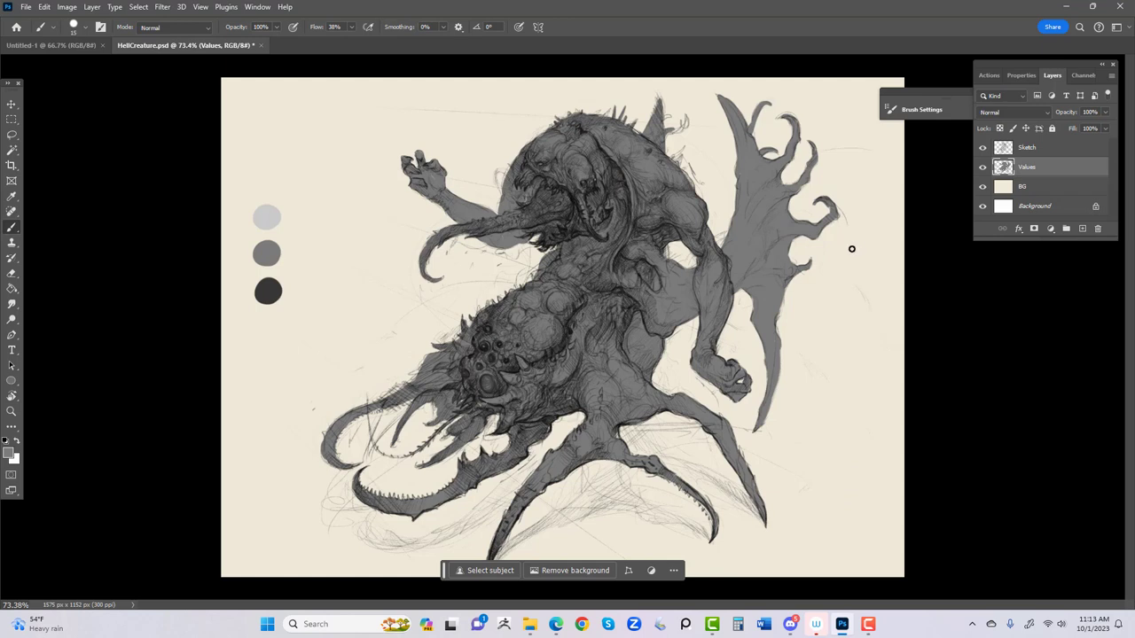
Step: Add a new layer clipped to the Values layer and sample the light gray swatch
{"action": "key", "text": "i"}
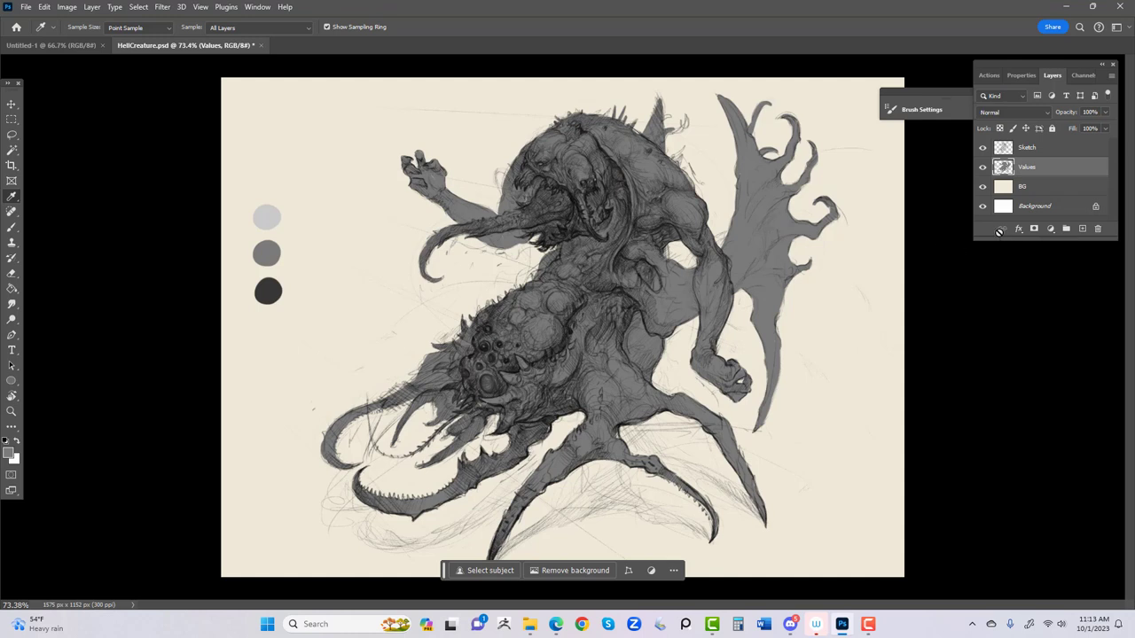
{"action": "left_click", "coordinate": [1082, 228]}
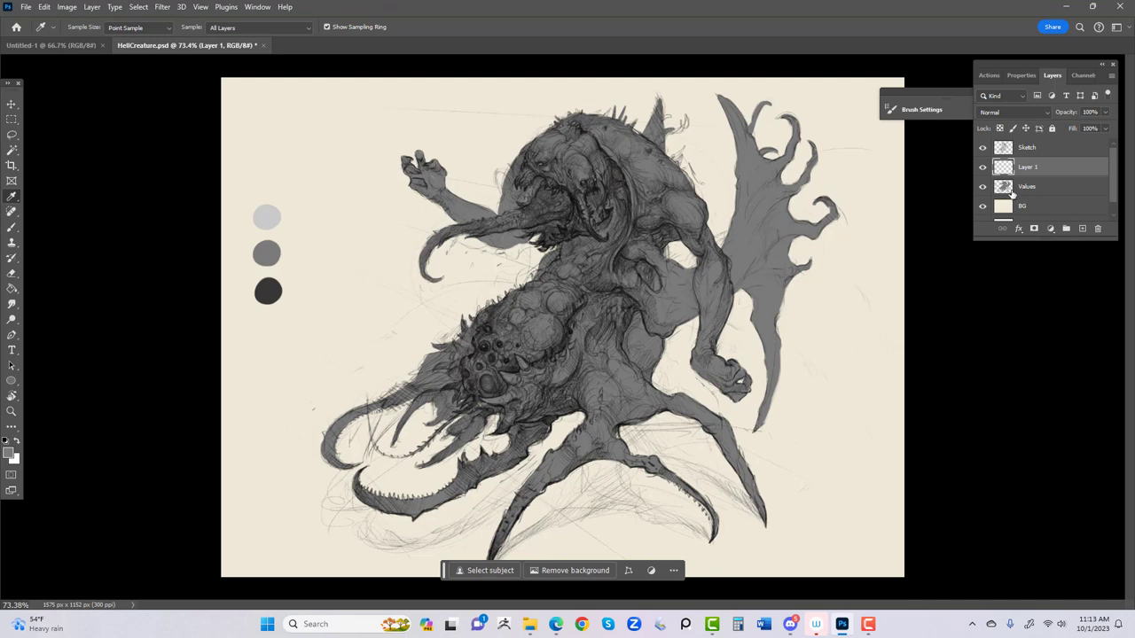
{"action": "left_click_drag", "start_coordinate": [1026, 180], "coordinate": [1025, 180]}
{"action": "left_click_drag", "start_coordinate": [1021, 174], "coordinate": [1029, 173]}
{"action": "left_click", "coordinate": [270, 213]}
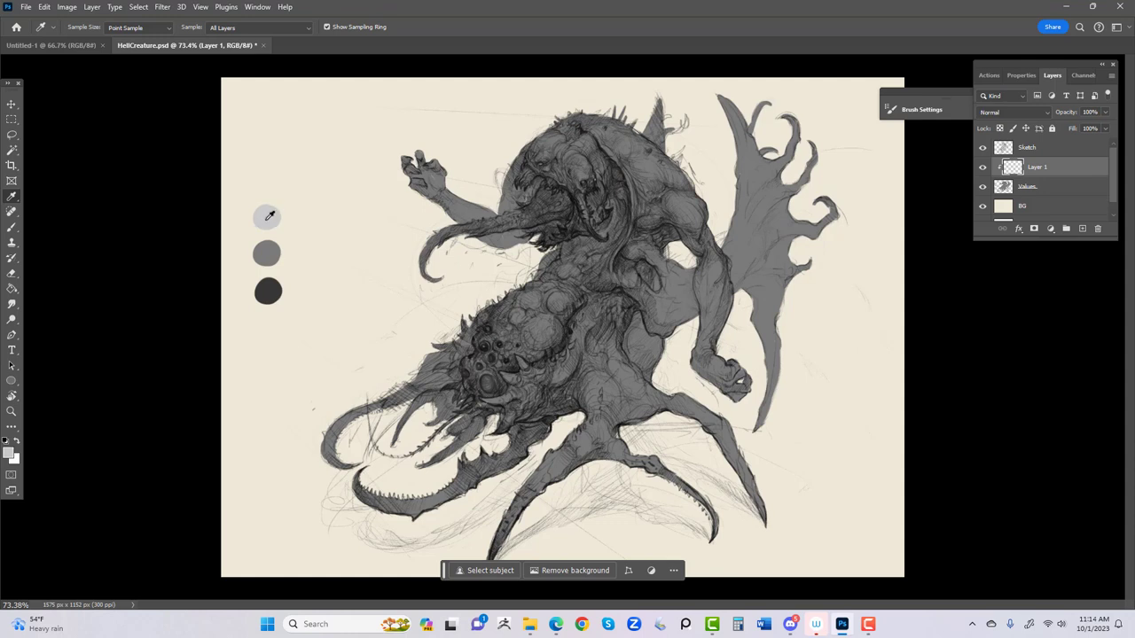
Step: Choose the soft round pressure-opacity brush with 0% hardness from the JC's Brush Pack
{"action": "key", "text": "b"}
{"action": "right_click", "coordinate": [579, 292]}
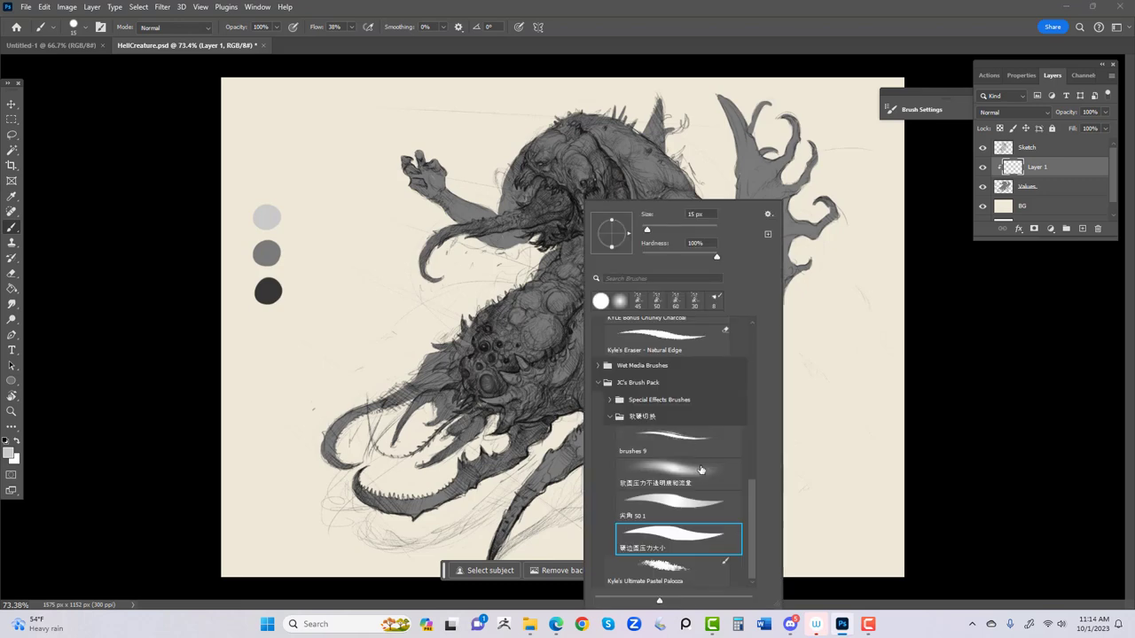
{"action": "left_click", "coordinate": [667, 477]}
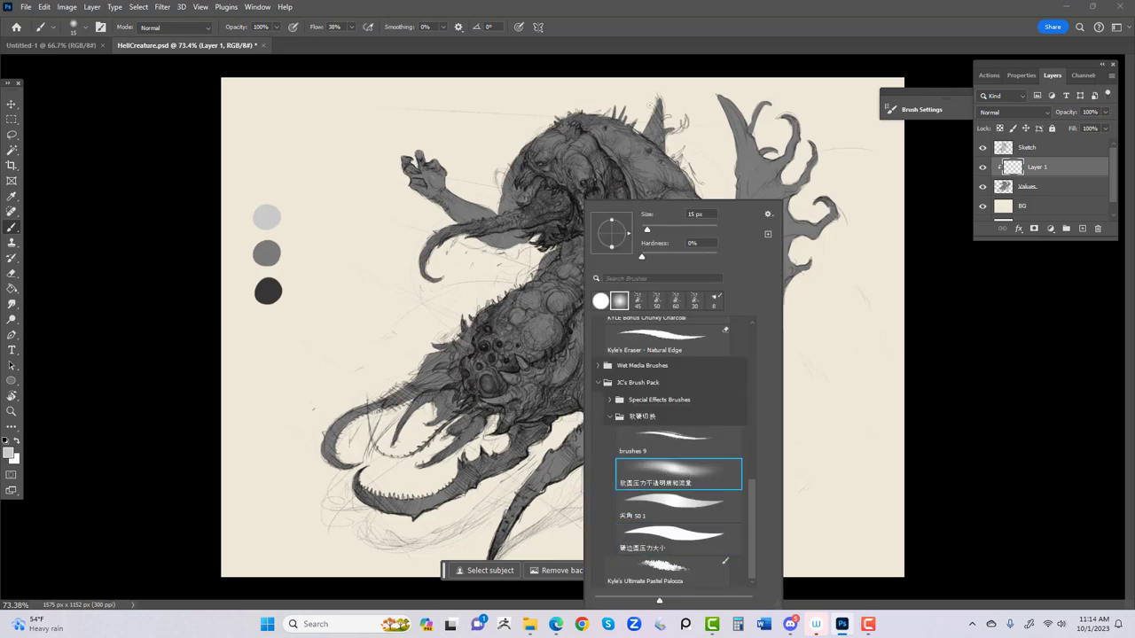
{"action": "key", "text": "Return"}
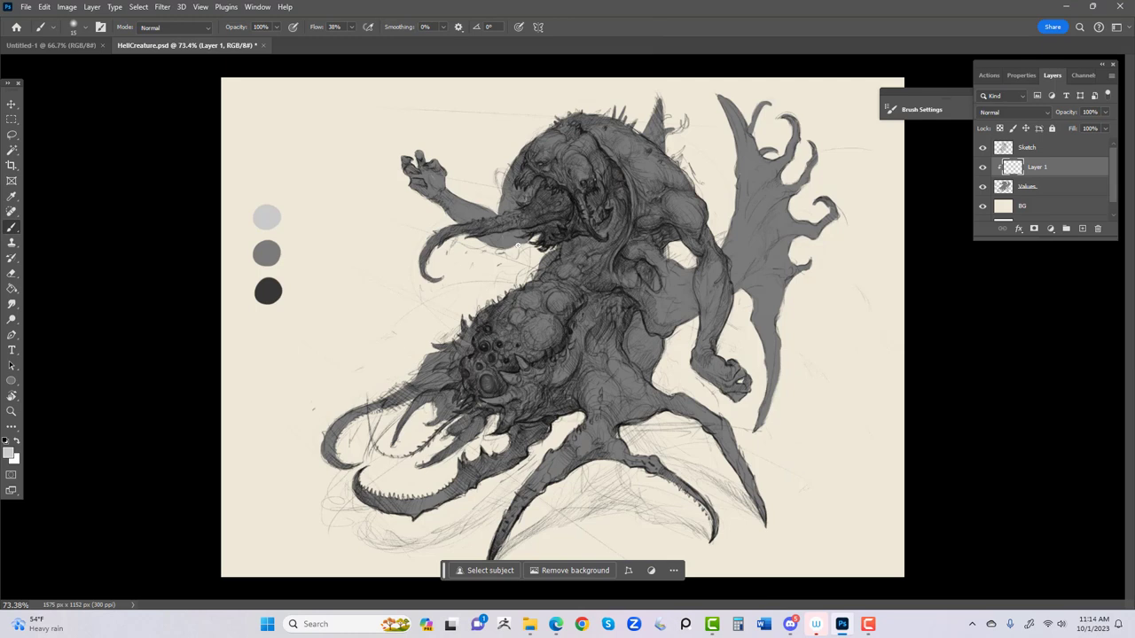
Step: Enlarge the soft brush to 600 px and glaze light gray over the creature's head, back, shoulder and wing
{"action": "key", "text": "bracketright"}
{"action": "key", "text": "bracketright"}
{"action": "key", "text": "bracketright"}
{"action": "key", "text": "bracketright"}
{"action": "key", "text": "bracketright"}
{"action": "key", "text": "bracketright"}
{"action": "key", "text": "bracketright"}
{"action": "key", "text": "bracketright"}
{"action": "key", "text": "bracketright"}
{"action": "key", "text": "bracketright"}
{"action": "key", "text": "bracketright"}
{"action": "key", "text": "bracketright"}
{"action": "key", "text": "bracketright"}
{"action": "key", "text": "bracketright"}
{"action": "key", "text": "bracketright"}
{"action": "key", "text": "bracketright"}
{"action": "key", "text": "bracketright"}
{"action": "key", "text": "bracketright"}
{"action": "key", "text": "bracketright"}
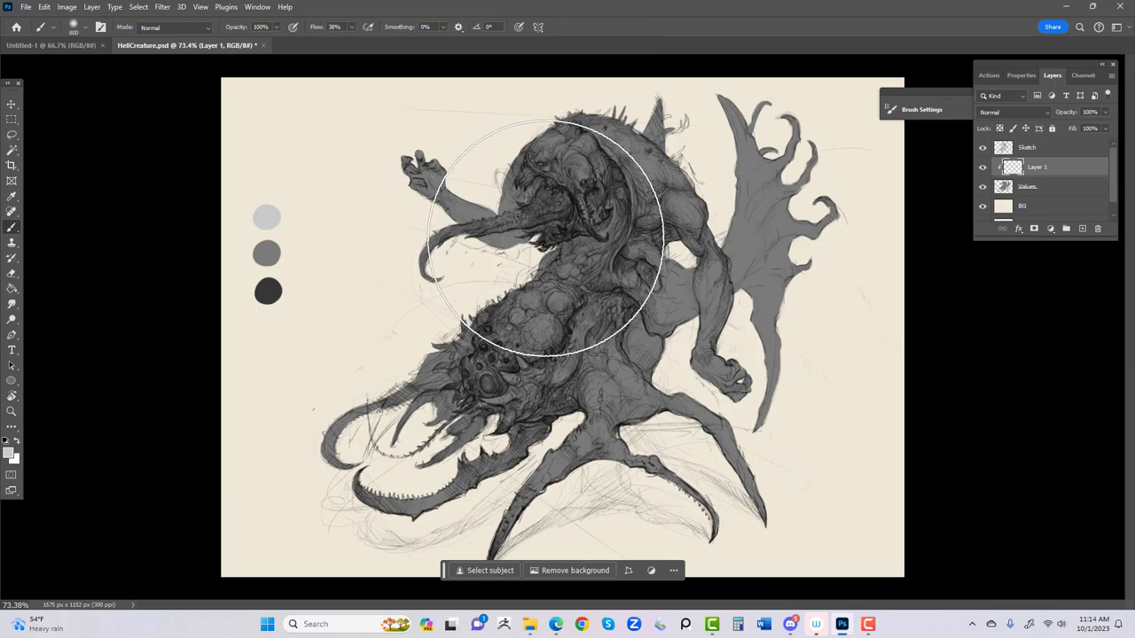
{"action": "key", "text": "bracketleft"}
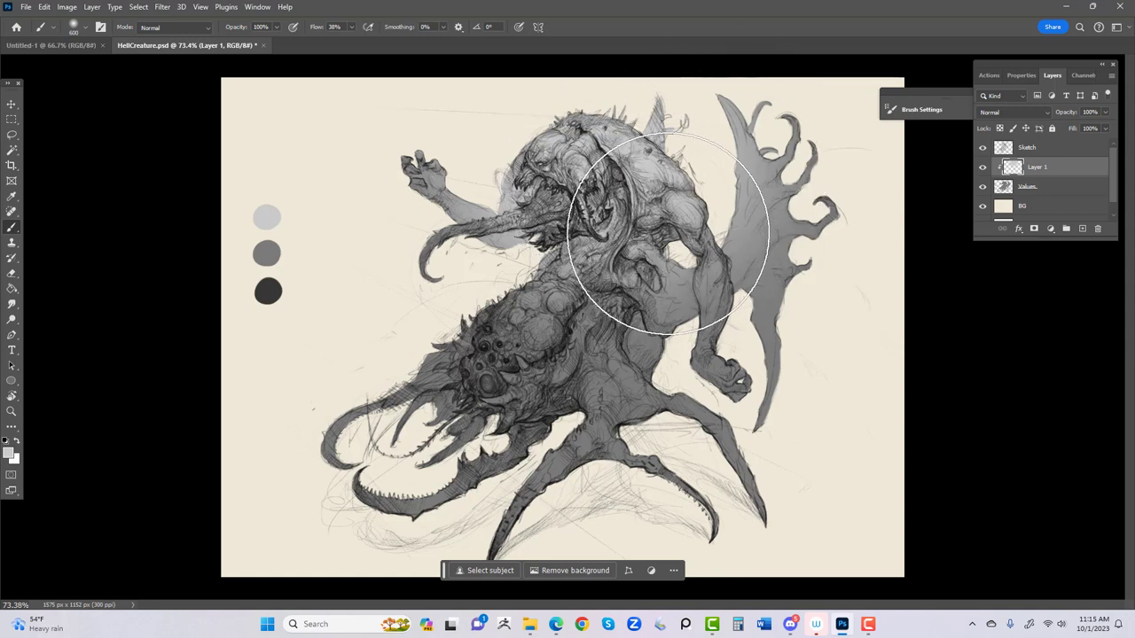
{"action": "key", "text": "bracketleft"}
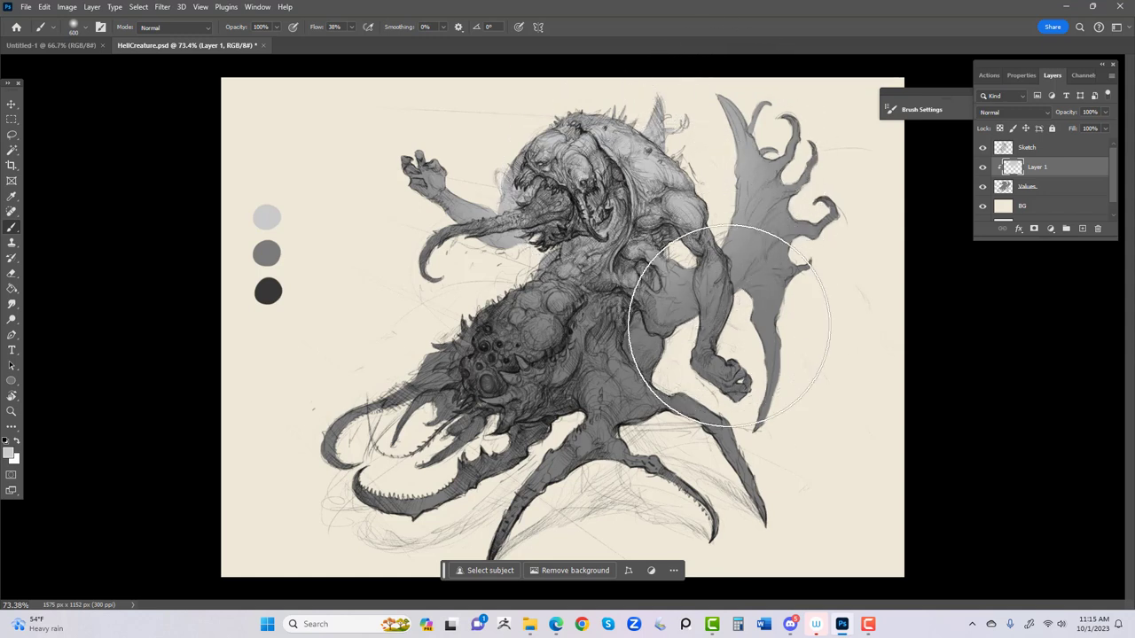
Step: Reduce the soft brush to about 100 px and lighten the hanging arm with light gray
{"action": "key", "text": "bracketleft"}
{"action": "key", "text": "bracketleft"}
{"action": "key", "text": "bracketleft"}
{"action": "key", "text": "bracketleft"}
{"action": "key", "text": "bracketleft"}
{"action": "key", "text": "bracketleft"}
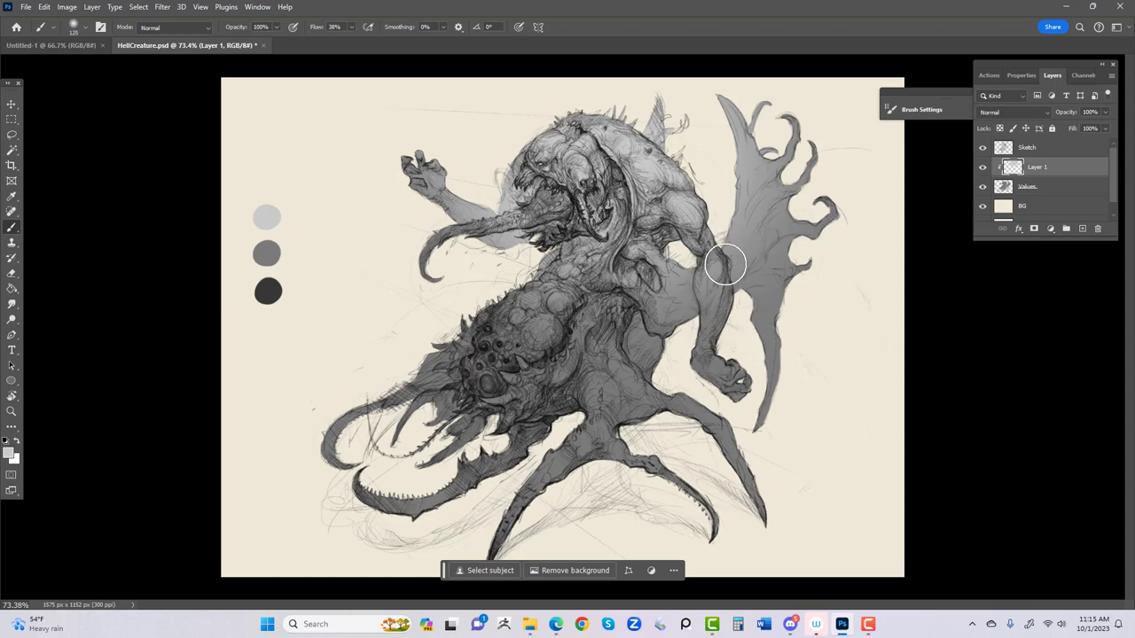
{"action": "key", "text": "bracketleft"}
{"action": "key", "text": "bracketleft"}
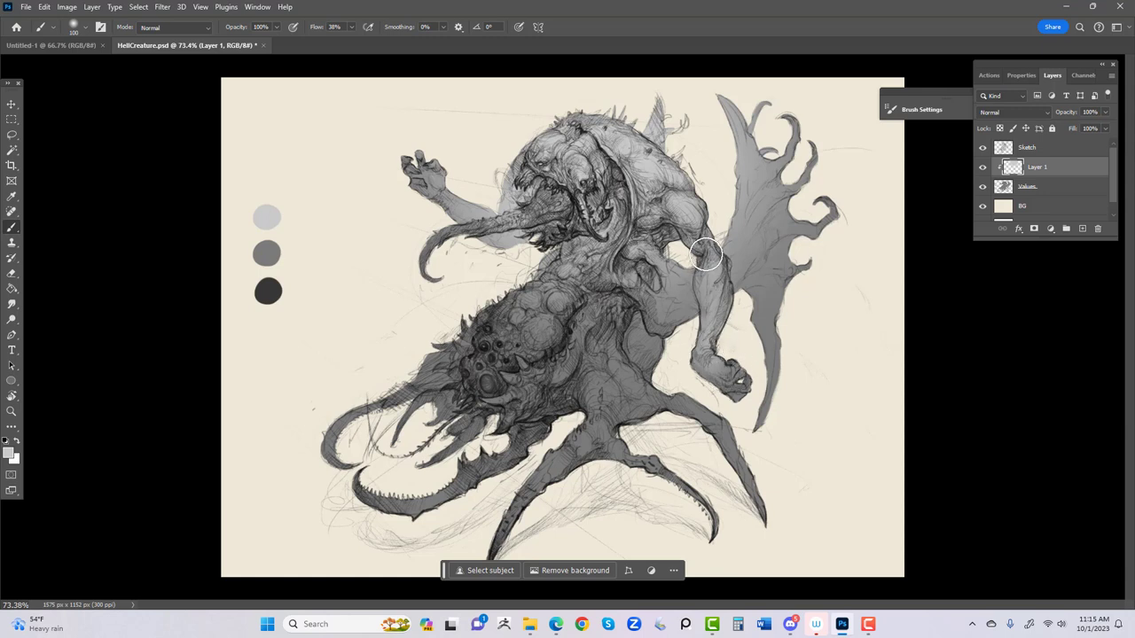
{"action": "key", "text": "bracketright"}
{"action": "key", "text": "bracketright"}
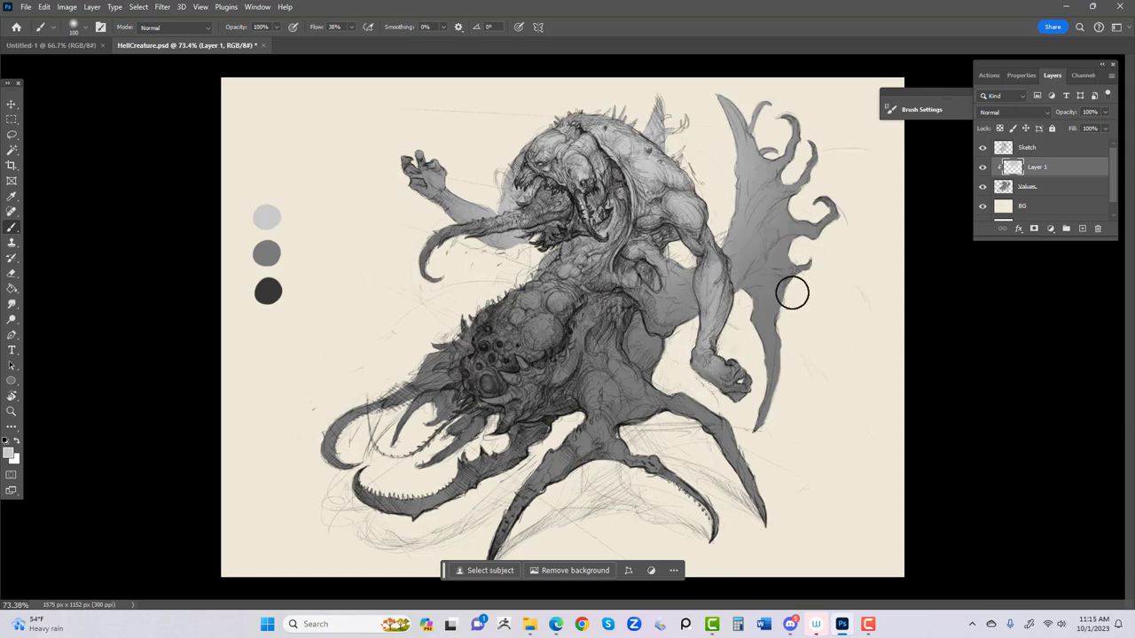
Step: Brush soft light gray onto the upper joints of the front legs with a brush of 100 px or smaller
{"action": "mouse_move", "coordinate": [575, 436]}
{"action": "left_mouse_down"}
{"action": "mouse_move", "coordinate": [621, 417]}
{"action": "mouse_move", "coordinate": [595, 443]}
{"action": "left_mouse_up"}
{"action": "key", "text": "bracketleft"}
{"action": "mouse_move", "coordinate": [597, 447]}
{"action": "left_mouse_down"}
{"action": "mouse_move", "coordinate": [586, 454]}
{"action": "mouse_move", "coordinate": [620, 441]}
{"action": "left_mouse_up"}
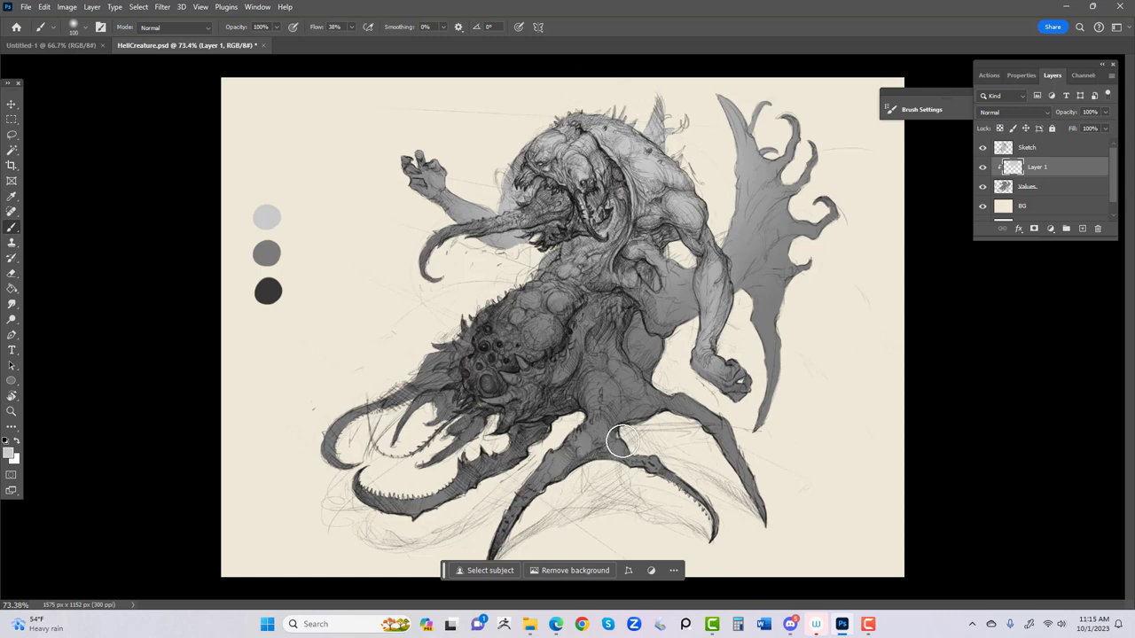
{"action": "key", "text": "bracketleft"}
{"action": "mouse_move", "coordinate": [678, 420]}
{"action": "left_mouse_down"}
{"action": "mouse_move", "coordinate": [578, 454]}
{"action": "mouse_move", "coordinate": [670, 407]}
{"action": "mouse_move", "coordinate": [597, 437]}
{"action": "mouse_move", "coordinate": [668, 404]}
{"action": "mouse_move", "coordinate": [511, 515]}
{"action": "mouse_move", "coordinate": [597, 447]}
{"action": "mouse_move", "coordinate": [590, 432]}
{"action": "mouse_move", "coordinate": [617, 345]}
{"action": "mouse_move", "coordinate": [648, 407]}
{"action": "mouse_move", "coordinate": [451, 517]}
{"action": "mouse_move", "coordinate": [518, 416]}
{"action": "left_mouse_up"}
Step: Lighten the many-eyed lower head with soft light gray, reducing the brush to 15 px for the details
{"action": "key", "text": "bracketright"}
{"action": "key", "text": "bracketright"}
{"action": "key", "text": "bracketright"}
{"action": "key", "text": "bracketright"}
{"action": "mouse_move", "coordinate": [494, 381]}
{"action": "left_mouse_down"}
{"action": "mouse_move", "coordinate": [514, 372]}
{"action": "mouse_move", "coordinate": [499, 342]}
{"action": "mouse_move", "coordinate": [501, 393]}
{"action": "mouse_move", "coordinate": [490, 400]}
{"action": "mouse_move", "coordinate": [499, 396]}
{"action": "left_mouse_up"}
{"action": "key", "text": "bracketleft"}
{"action": "key", "text": "bracketleft"}
{"action": "key", "text": "bracketleft"}
{"action": "key", "text": "bracketleft"}
{"action": "key", "text": "bracketleft"}
{"action": "key", "text": "bracketleft"}
{"action": "key", "text": "bracketleft"}
{"action": "key", "text": "bracketleft"}
{"action": "key", "text": "bracketleft"}
{"action": "key", "text": "bracketleft"}
{"action": "key", "text": "bracketleft"}
{"action": "key", "text": "bracketleft"}
{"action": "key", "text": "bracketleft"}
{"action": "key", "text": "bracketleft"}
{"action": "key", "text": "bracketleft"}
{"action": "key", "text": "bracketleft"}
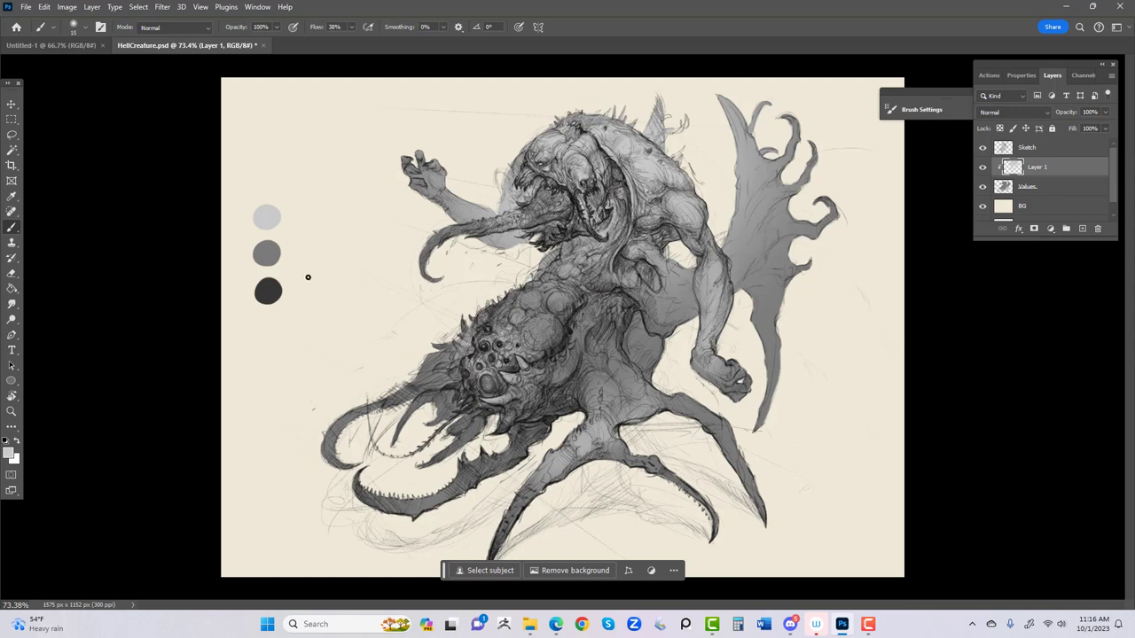
Step: Sample the dark gray swatch as the new Brush color
{"action": "key", "text": "i"}
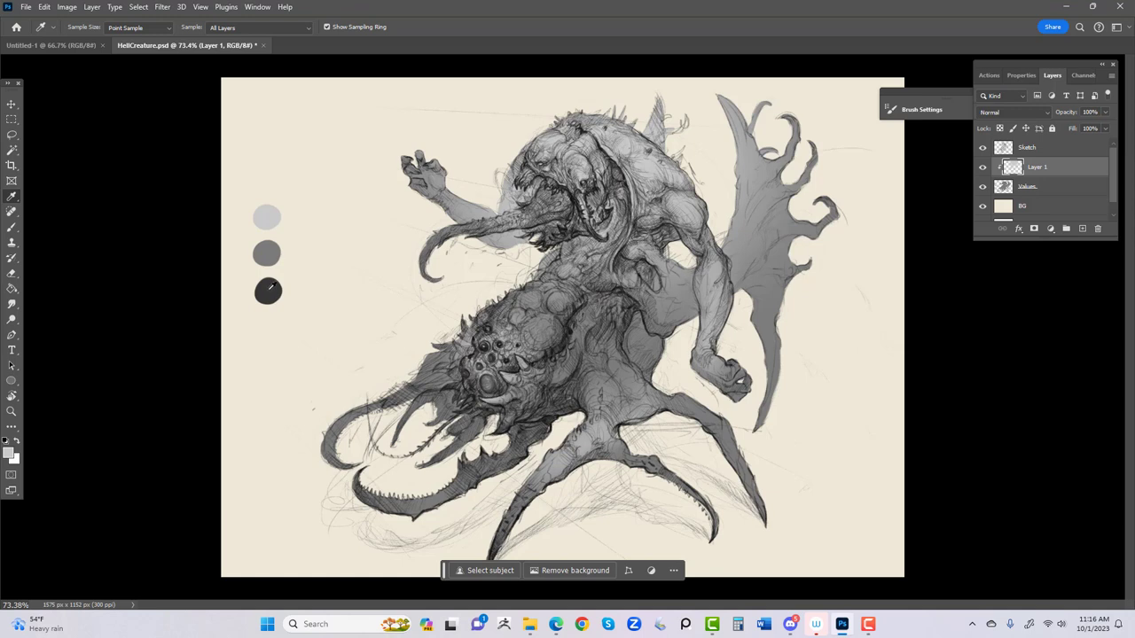
{"action": "left_click", "coordinate": [273, 288]}
{"action": "key", "text": "b"}
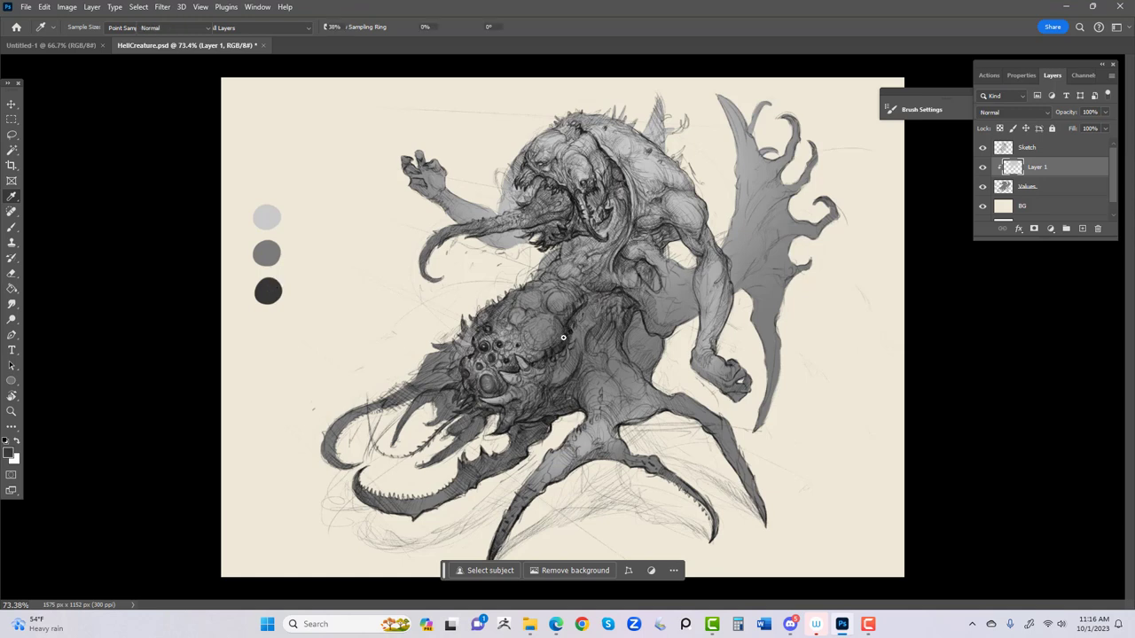
Step: Try shading the torso and abdomen with dark gray using a soft 175 px brush, and undo the stroke
{"action": "key", "text": "bracketright"}
{"action": "key", "text": "bracketright"}
{"action": "key", "text": "bracketright"}
{"action": "key", "text": "bracketright"}
{"action": "key", "text": "bracketright"}
{"action": "key", "text": "bracketright"}
{"action": "key", "text": "bracketright"}
{"action": "key", "text": "bracketright"}
{"action": "key", "text": "bracketright"}
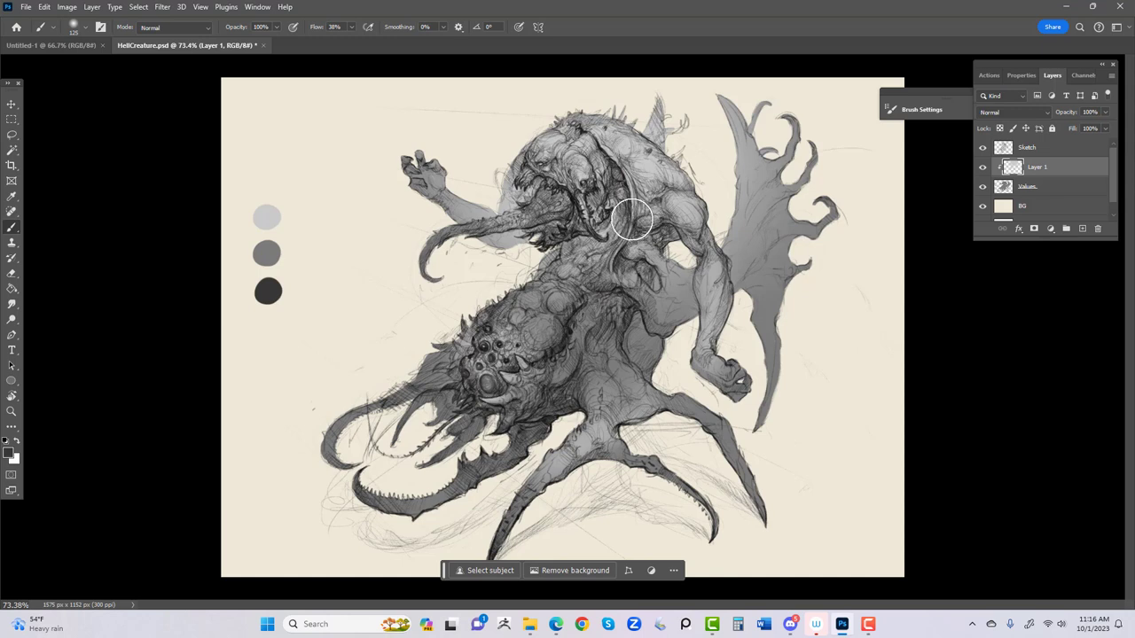
{"action": "key", "text": "bracketright"}
{"action": "key", "text": "bracketright"}
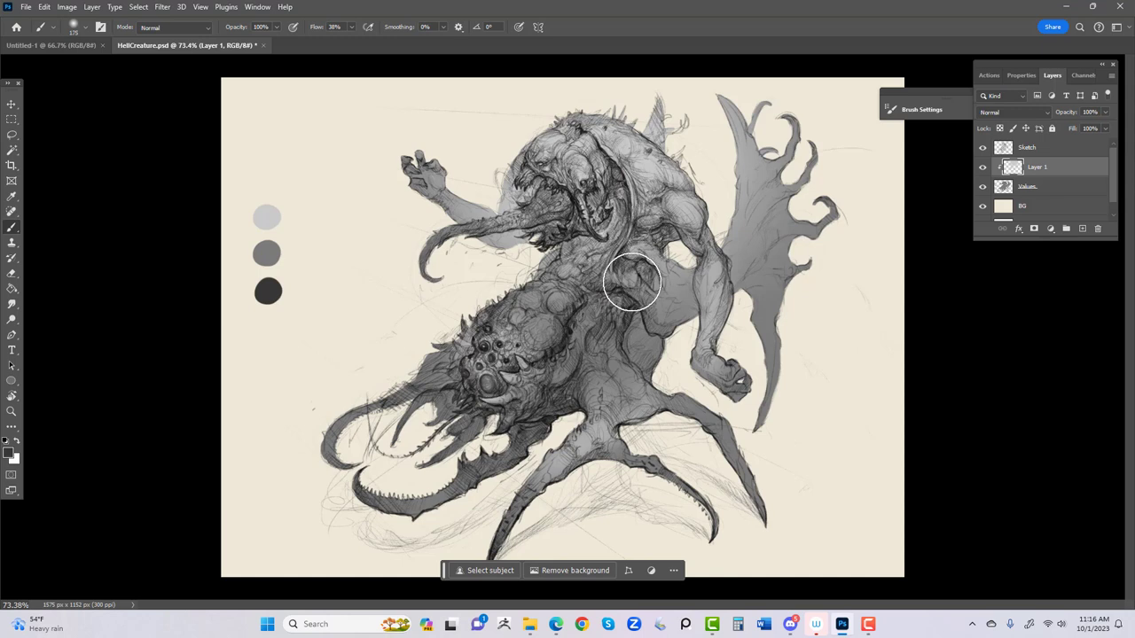
{"action": "left_click_drag", "start_coordinate": [641, 274], "coordinate": [562, 385]}
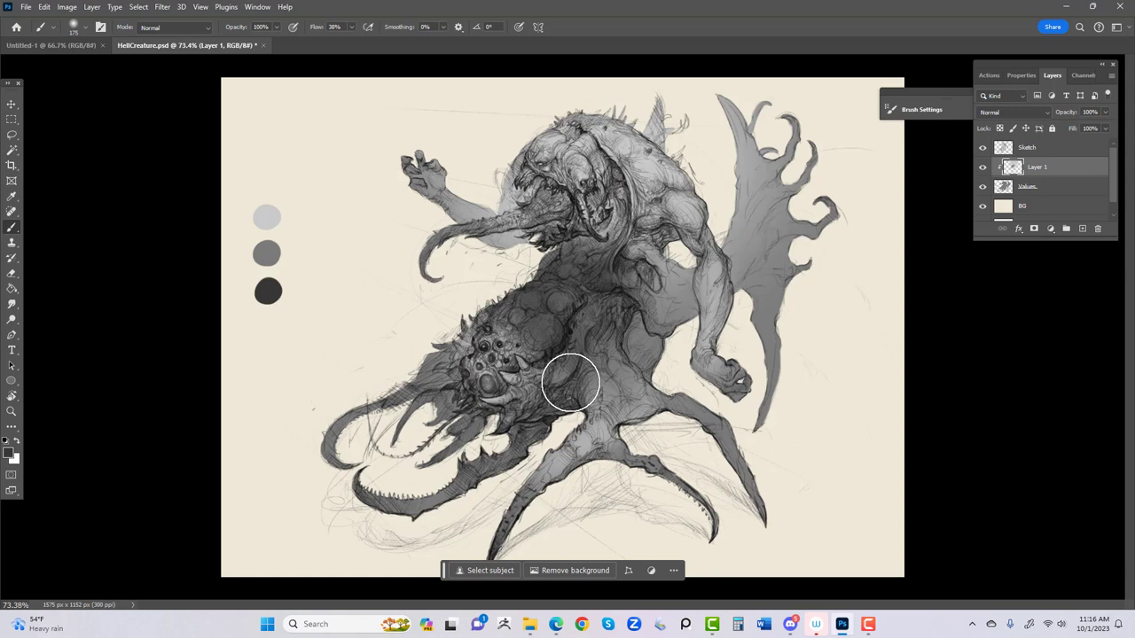
{"action": "key", "text": "ctrl+z"}
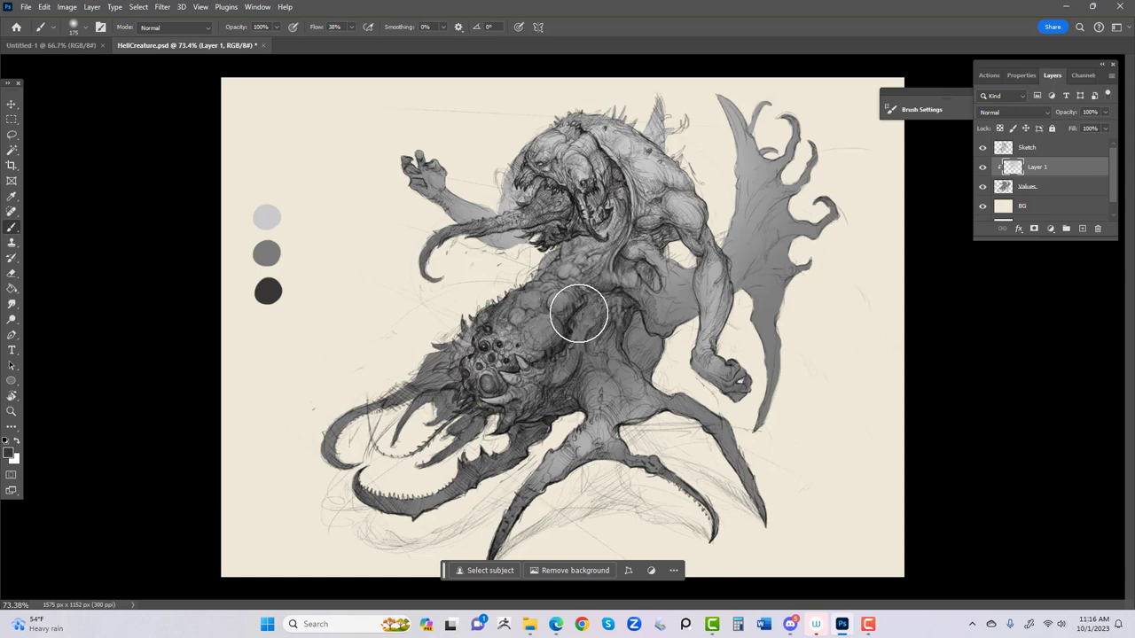
Step: Try darkening the neck, chest and abdomen on Layer 1 with dark gray, using soft brushes up to 125 px
{"action": "key", "text": "bracketleft"}
{"action": "key", "text": "bracketleft"}
{"action": "key", "text": "bracketleft"}
{"action": "key", "text": "bracketleft"}
{"action": "key", "text": "bracketleft"}
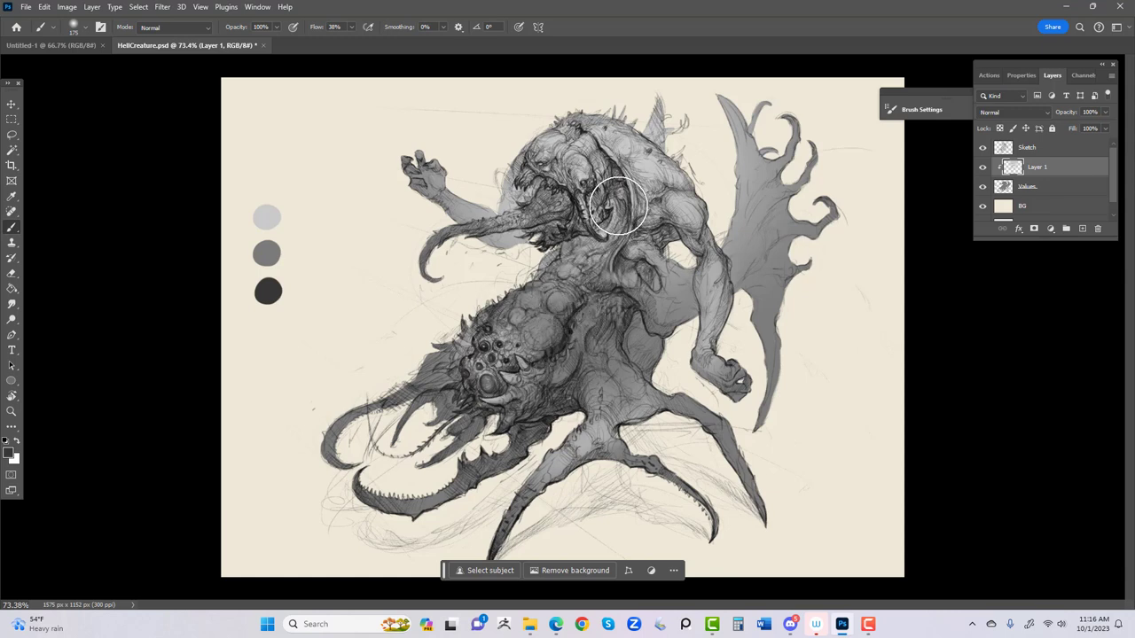
{"action": "key", "text": "bracketleft"}
{"action": "mouse_move", "coordinate": [612, 175]}
{"action": "left_mouse_down"}
{"action": "mouse_move", "coordinate": [595, 244]}
{"action": "mouse_move", "coordinate": [617, 187]}
{"action": "mouse_move", "coordinate": [577, 239]}
{"action": "mouse_move", "coordinate": [620, 218]}
{"action": "mouse_move", "coordinate": [582, 241]}
{"action": "mouse_move", "coordinate": [608, 229]}
{"action": "mouse_move", "coordinate": [610, 266]}
{"action": "mouse_move", "coordinate": [598, 261]}
{"action": "mouse_move", "coordinate": [622, 231]}
{"action": "mouse_move", "coordinate": [512, 310]}
{"action": "mouse_move", "coordinate": [596, 236]}
{"action": "mouse_move", "coordinate": [494, 328]}
{"action": "mouse_move", "coordinate": [615, 234]}
{"action": "mouse_move", "coordinate": [594, 286]}
{"action": "mouse_move", "coordinate": [622, 235]}
{"action": "mouse_move", "coordinate": [606, 359]}
{"action": "mouse_move", "coordinate": [627, 276]}
{"action": "mouse_move", "coordinate": [609, 250]}
{"action": "mouse_move", "coordinate": [560, 384]}
{"action": "mouse_move", "coordinate": [581, 268]}
{"action": "mouse_move", "coordinate": [515, 370]}
{"action": "mouse_move", "coordinate": [572, 274]}
{"action": "mouse_move", "coordinate": [534, 409]}
{"action": "mouse_move", "coordinate": [608, 299]}
{"action": "mouse_move", "coordinate": [497, 443]}
{"action": "left_mouse_up"}
{"action": "key", "text": "bracketright"}
{"action": "key", "text": "bracketright"}
{"action": "key", "text": "bracketright"}
{"action": "key", "text": "bracketright"}
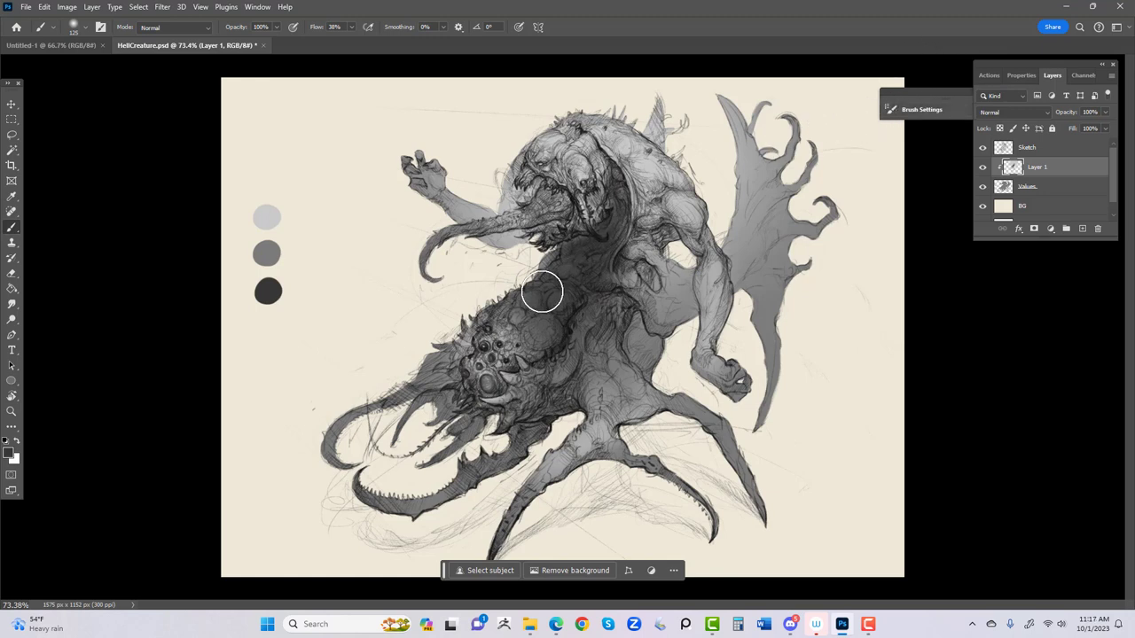
Step: Preview reduced opacity on Layer 1, return it to 100% and undo its dark shading
{"action": "left_click", "coordinate": [1064, 116]}
{"action": "type", "text": "78"}
{"action": "key", "text": "Return"}
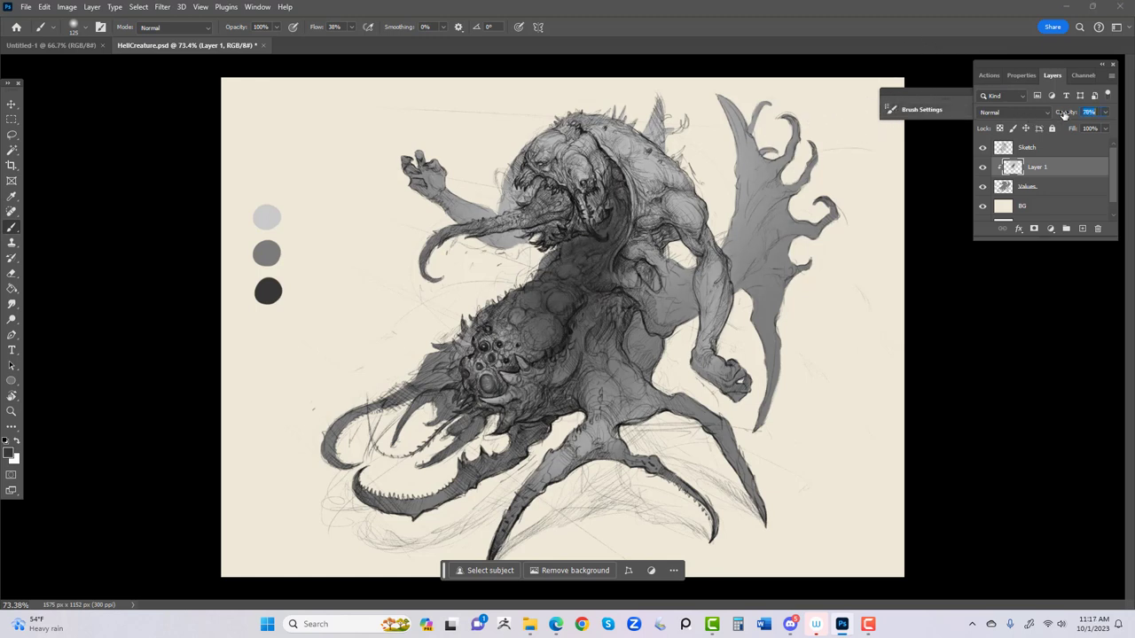
{"action": "type", "text": "69"}
{"action": "key", "text": "Return"}
{"action": "type", "text": "35"}
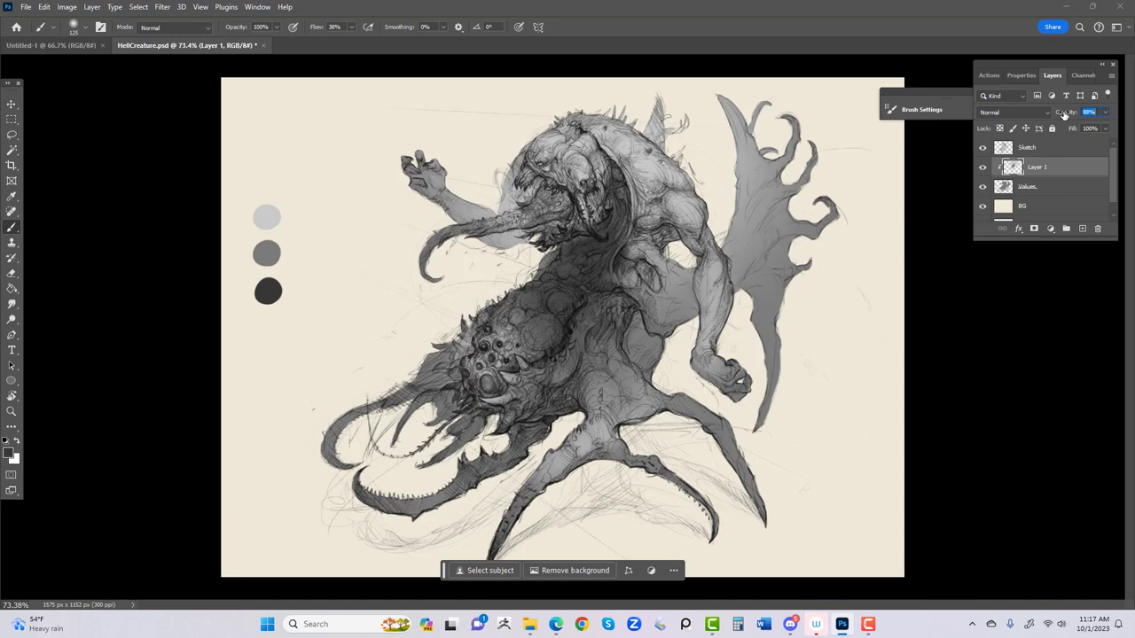
{"action": "key", "text": "Return"}
{"action": "type", "text": "100"}
{"action": "key", "text": "Return"}
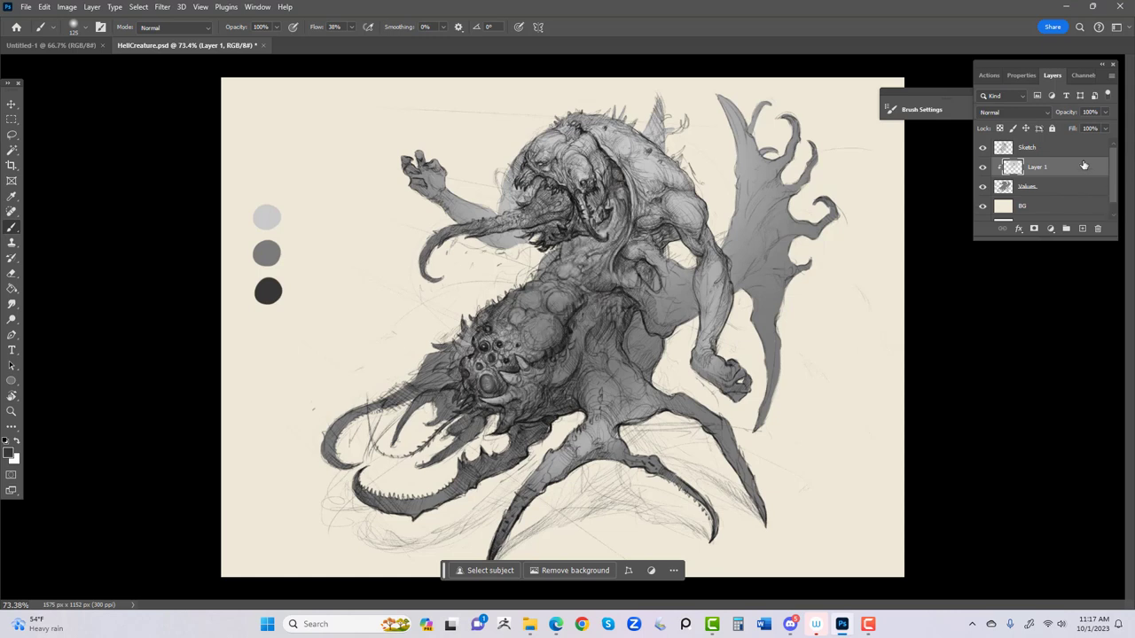
Step: Add a second clipped layer above Layer 1 and shade the neck, chest and abdomen with soft dark gray
{"action": "left_click", "coordinate": [1084, 230]}
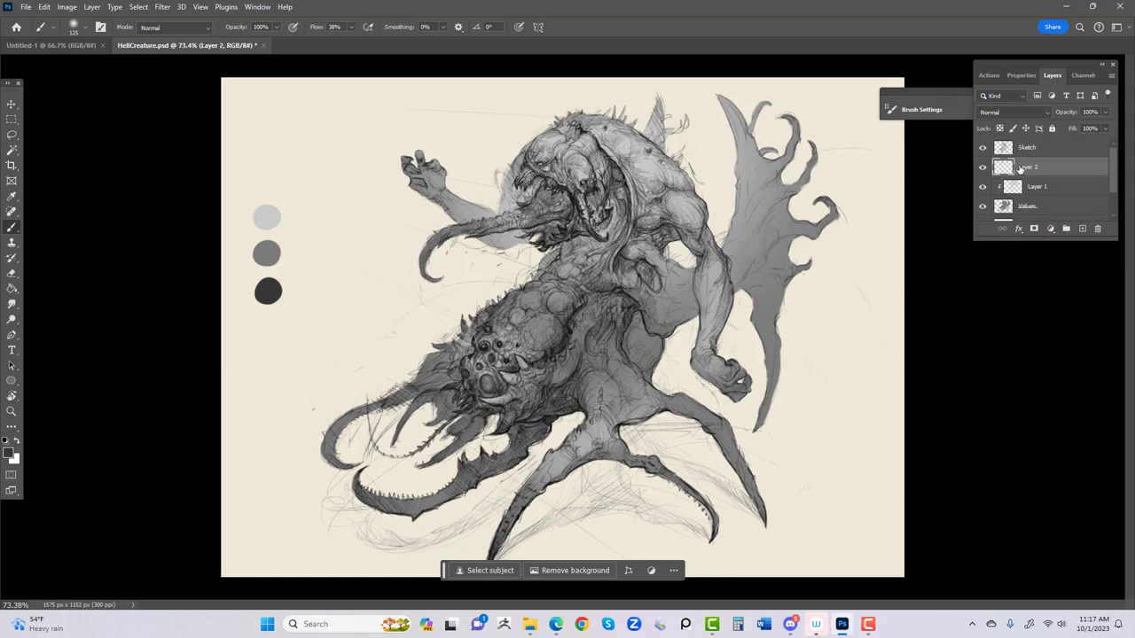
{"action": "left_click", "coordinate": [1033, 175], "text": "alt"}
{"action": "mouse_move", "coordinate": [604, 221]}
{"action": "left_mouse_down"}
{"action": "mouse_move", "coordinate": [571, 274]}
{"action": "mouse_move", "coordinate": [621, 211]}
{"action": "mouse_move", "coordinate": [559, 274]}
{"action": "mouse_move", "coordinate": [618, 217]}
{"action": "mouse_move", "coordinate": [541, 337]}
{"action": "mouse_move", "coordinate": [589, 277]}
{"action": "mouse_move", "coordinate": [596, 247]}
{"action": "mouse_move", "coordinate": [459, 335]}
{"action": "mouse_move", "coordinate": [582, 277]}
{"action": "mouse_move", "coordinate": [557, 312]}
{"action": "left_mouse_up"}
{"action": "key", "text": "bracketleft"}
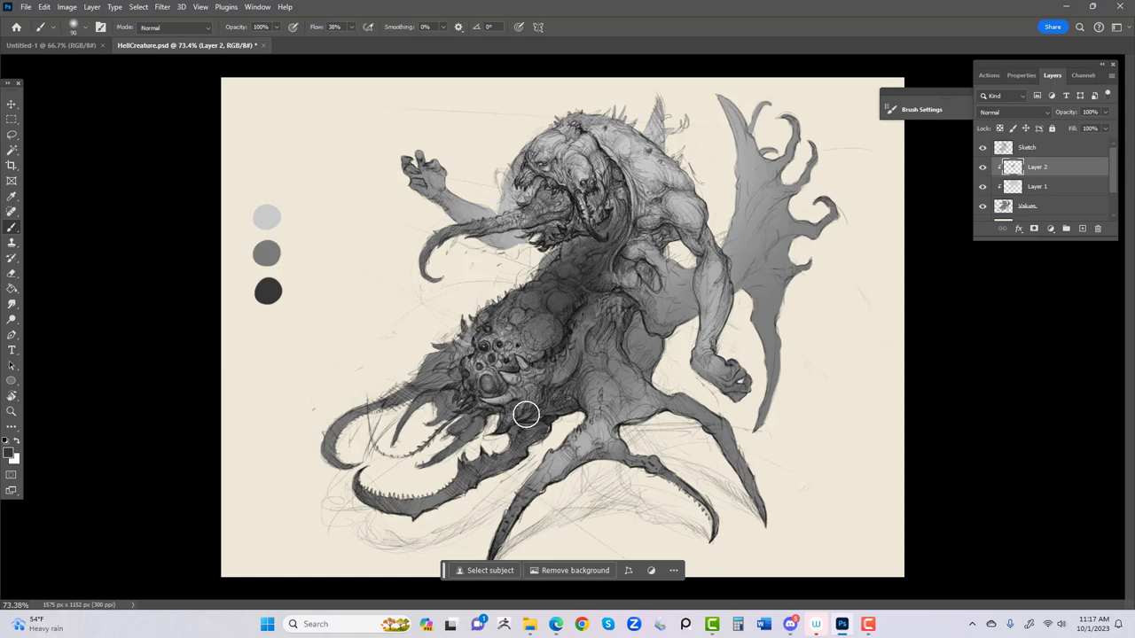
Step: Darken the underside of the abdomen and the adjoining legs with dark gray, using a slightly larger soft brush
{"action": "key", "text": "bracketright"}
{"action": "key", "text": "bracketright"}
{"action": "mouse_move", "coordinate": [558, 392]}
{"action": "left_mouse_down"}
{"action": "mouse_move", "coordinate": [442, 387]}
{"action": "mouse_move", "coordinate": [524, 434]}
{"action": "mouse_move", "coordinate": [432, 463]}
{"action": "mouse_move", "coordinate": [561, 410]}
{"action": "mouse_move", "coordinate": [668, 456]}
{"action": "left_mouse_up"}
Step: Enlarge the soft brush to 400 px and darken the lower legs and pincer limb with dark gray
{"action": "key", "text": "bracketright"}
{"action": "key", "text": "bracketright"}
{"action": "key", "text": "bracketright"}
{"action": "key", "text": "bracketright"}
{"action": "key", "text": "bracketright"}
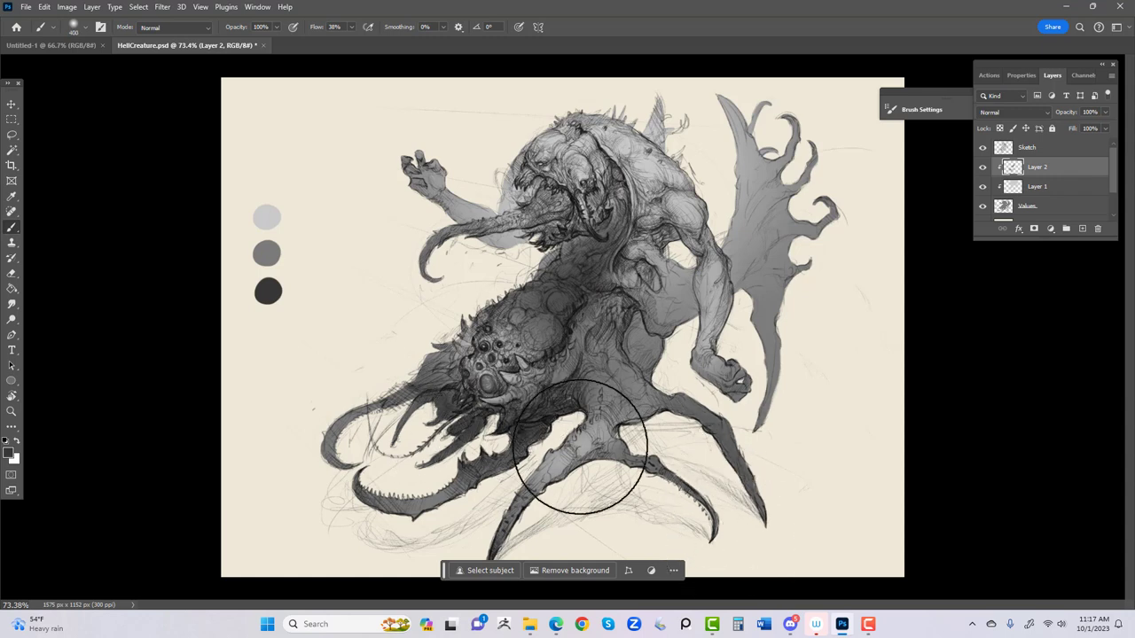
{"action": "mouse_move", "coordinate": [593, 408]}
{"action": "left_mouse_down"}
{"action": "mouse_move", "coordinate": [558, 517]}
{"action": "mouse_move", "coordinate": [518, 548]}
{"action": "mouse_move", "coordinate": [575, 492]}
{"action": "mouse_move", "coordinate": [500, 533]}
{"action": "mouse_move", "coordinate": [568, 446]}
{"action": "mouse_move", "coordinate": [495, 493]}
{"action": "left_mouse_up"}
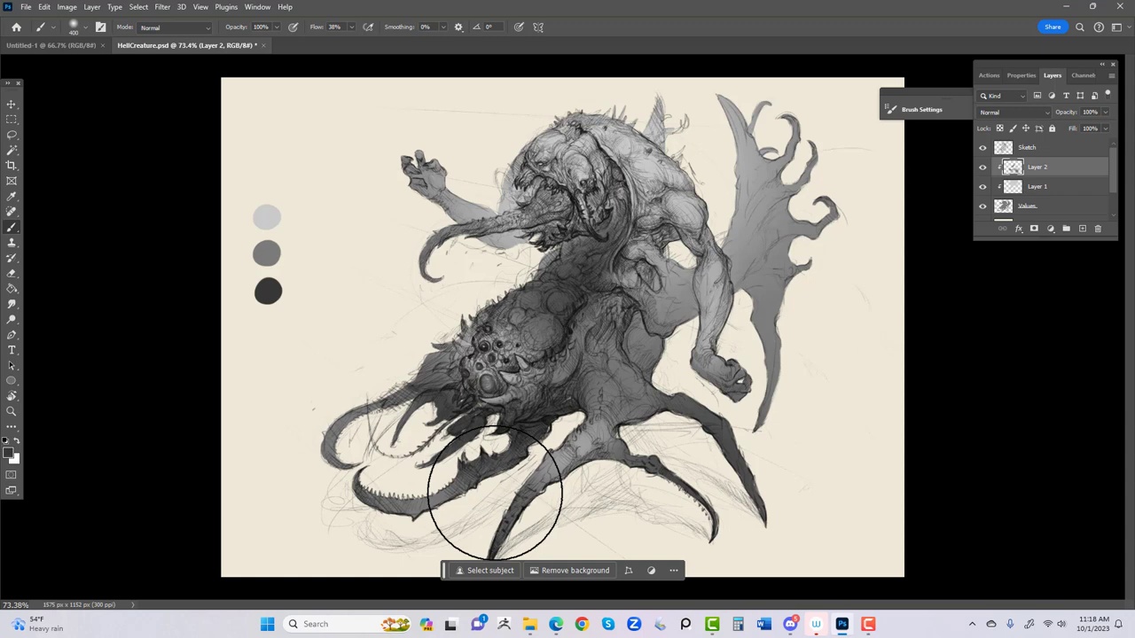
Step: Reduce the soft brush to 100 px and deepen the dark gray shading around the waist, armpit and chest on Layer 2
{"action": "key", "text": "bracketleft"}
{"action": "key", "text": "bracketleft"}
{"action": "key", "text": "bracketleft"}
{"action": "key", "text": "bracketleft"}
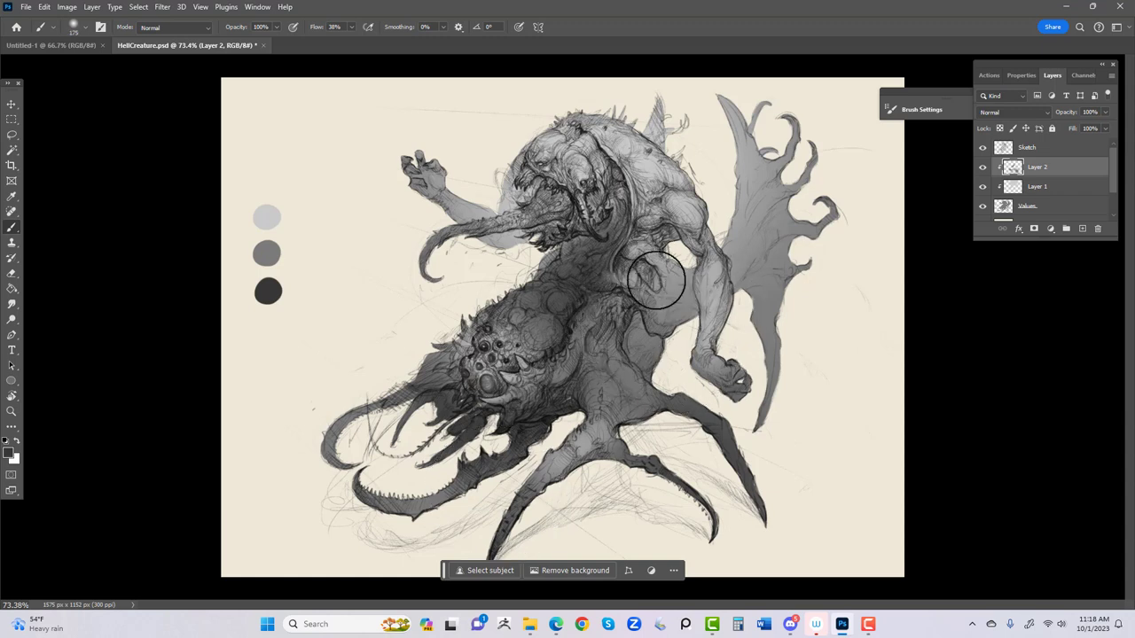
{"action": "key", "text": "bracketleft"}
{"action": "key", "text": "bracketleft"}
{"action": "key", "text": "bracketleft"}
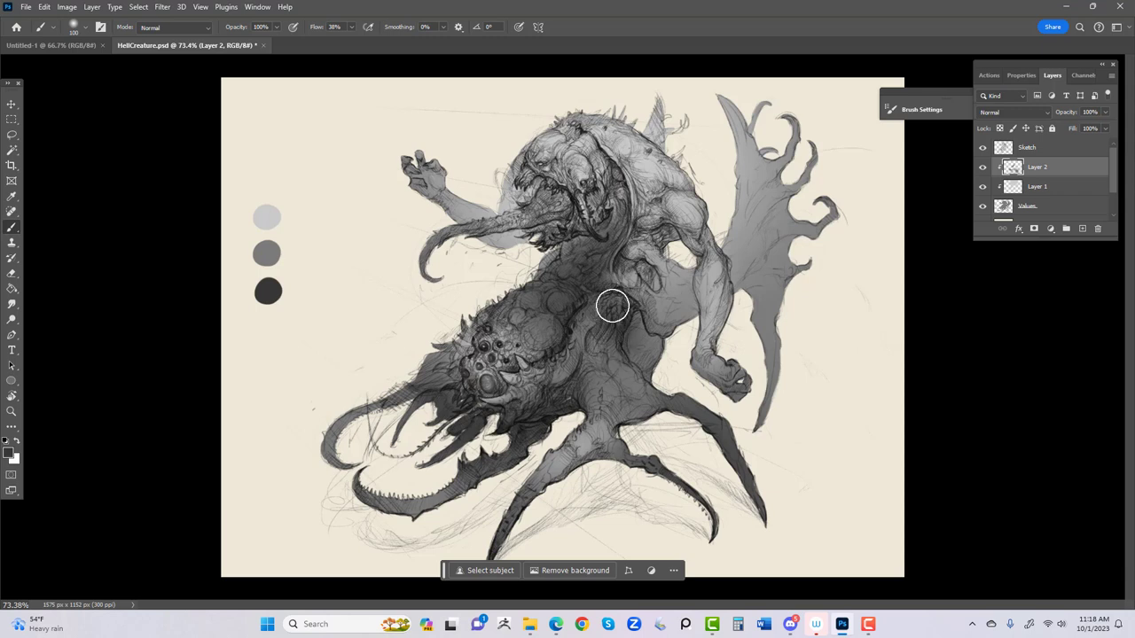
{"action": "mouse_move", "coordinate": [611, 306]}
{"action": "left_mouse_down"}
{"action": "mouse_move", "coordinate": [678, 402]}
{"action": "mouse_move", "coordinate": [621, 304]}
{"action": "left_mouse_up"}
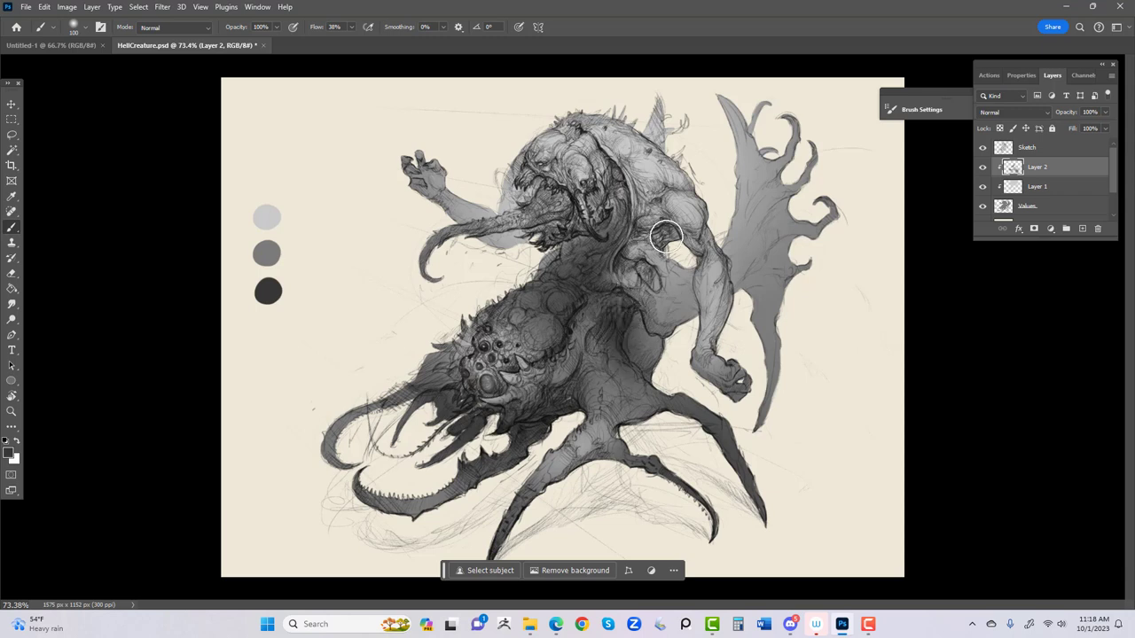
{"action": "mouse_move", "coordinate": [665, 236]}
{"action": "left_mouse_down"}
{"action": "mouse_move", "coordinate": [618, 260]}
{"action": "mouse_move", "coordinate": [654, 235]}
{"action": "mouse_move", "coordinate": [666, 235]}
{"action": "mouse_move", "coordinate": [641, 246]}
{"action": "mouse_move", "coordinate": [673, 247]}
{"action": "mouse_move", "coordinate": [644, 261]}
{"action": "mouse_move", "coordinate": [676, 241]}
{"action": "mouse_move", "coordinate": [655, 184]}
{"action": "mouse_move", "coordinate": [664, 239]}
{"action": "mouse_move", "coordinate": [676, 238]}
{"action": "mouse_move", "coordinate": [628, 183]}
{"action": "mouse_move", "coordinate": [598, 236]}
{"action": "left_mouse_up"}
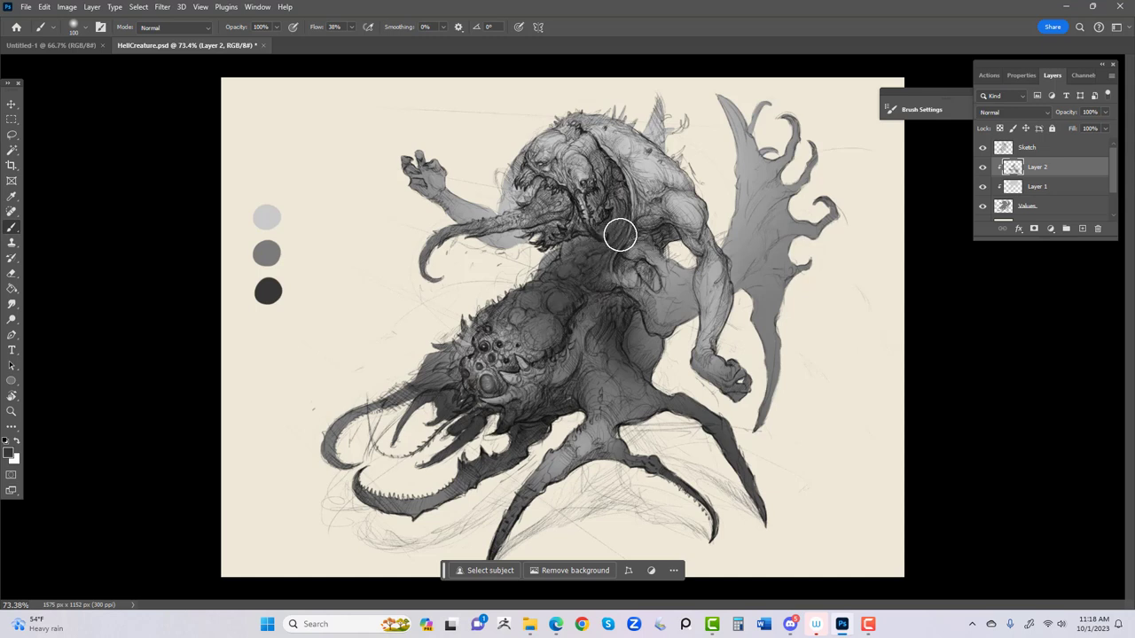
Step: Check the values in a mirrored canvas view and review the blend mode options of Layer 2, keeping Normal
{"action": "key", "text": "h"}
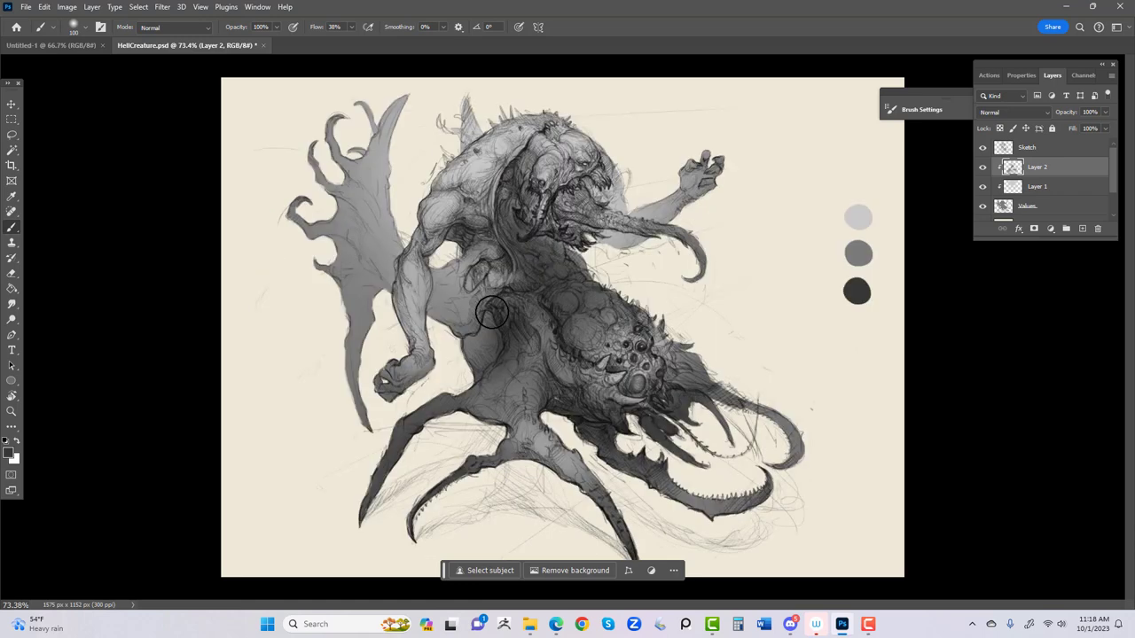
{"action": "key", "text": "h"}
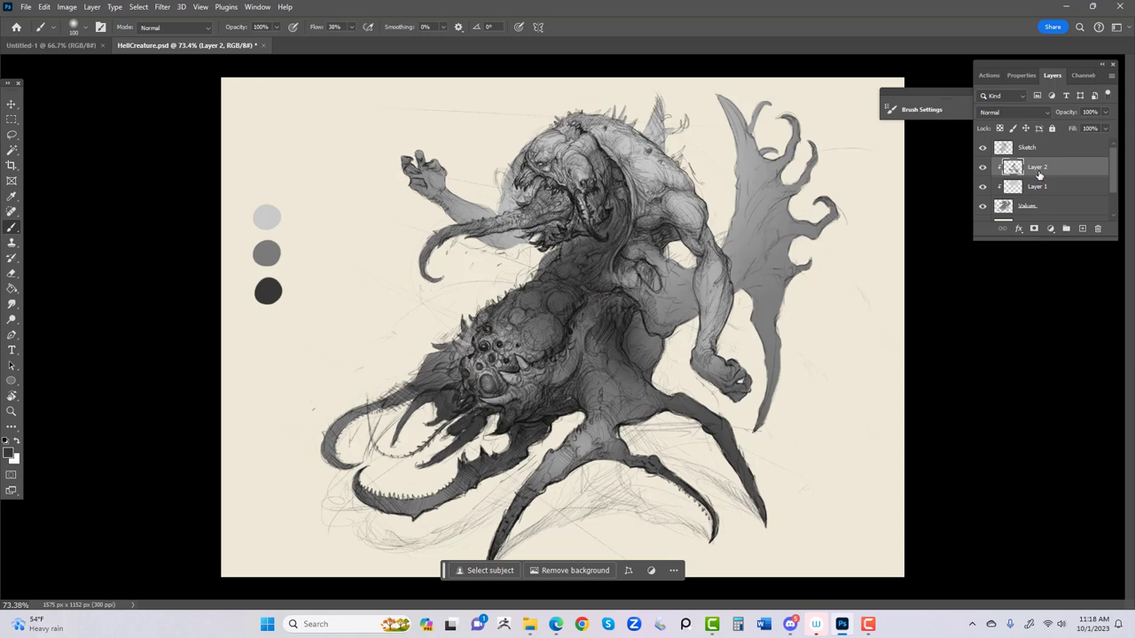
{"action": "left_click", "coordinate": [1046, 112]}
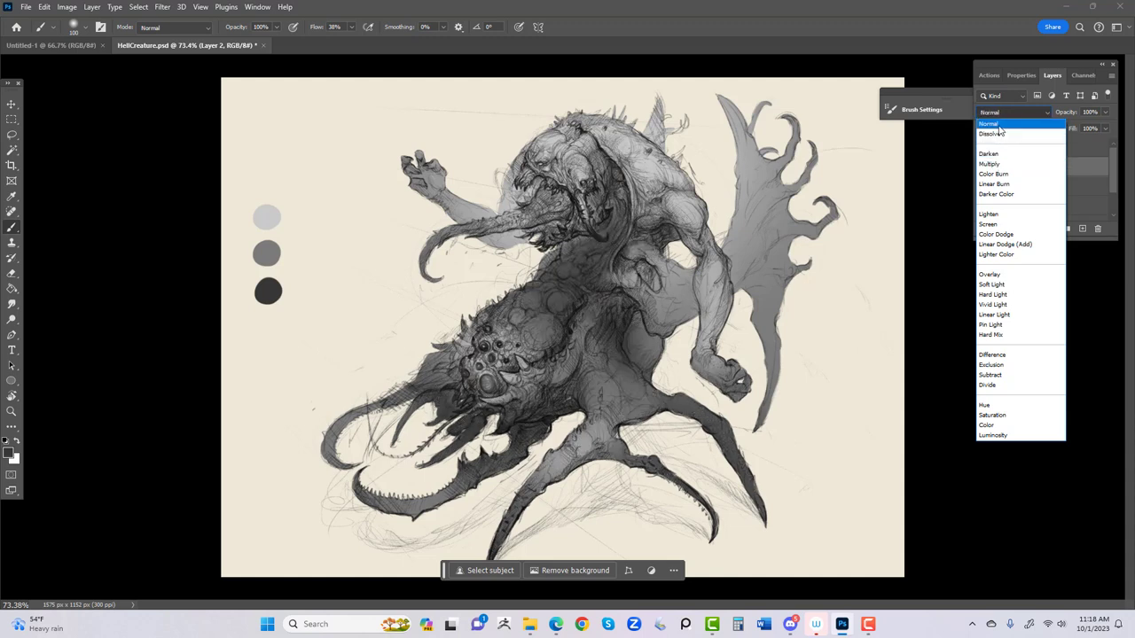
{"action": "left_click", "coordinate": [991, 125]}
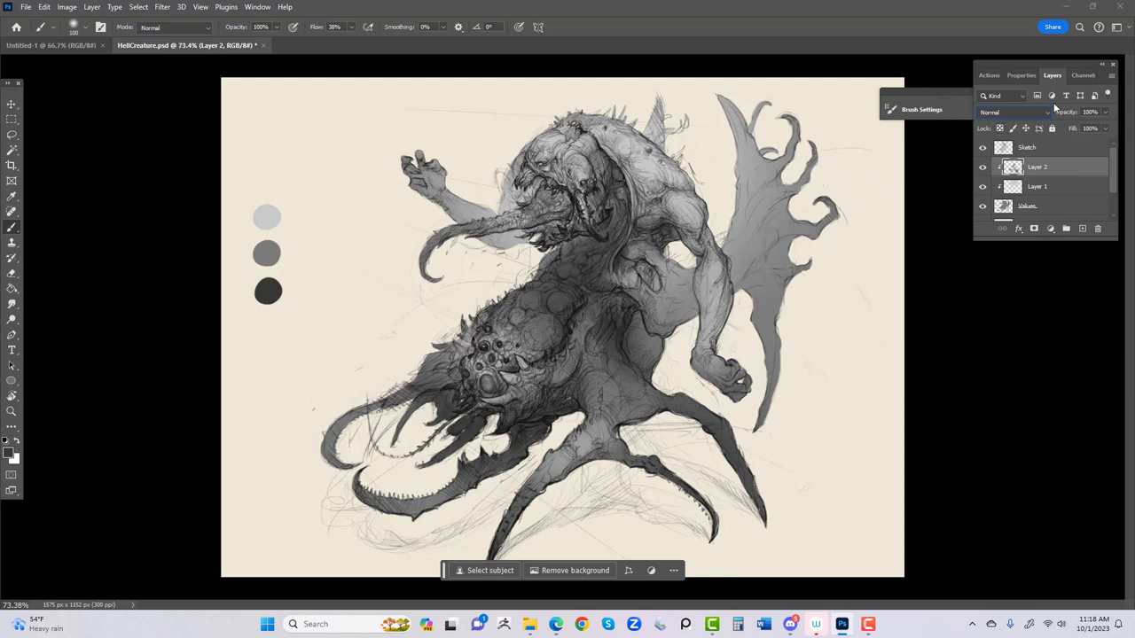
Step: Enlarge the soft brush to 300 px and darken the lower wing and its outer edges with dark gray
{"action": "left_click_drag", "start_coordinate": [777, 388], "coordinate": [755, 429]}
{"action": "key", "text": "bracketright"}
{"action": "key", "text": "bracketright"}
{"action": "key", "text": "bracketright"}
{"action": "key", "text": "bracketright"}
{"action": "key", "text": "bracketright"}
{"action": "key", "text": "bracketright"}
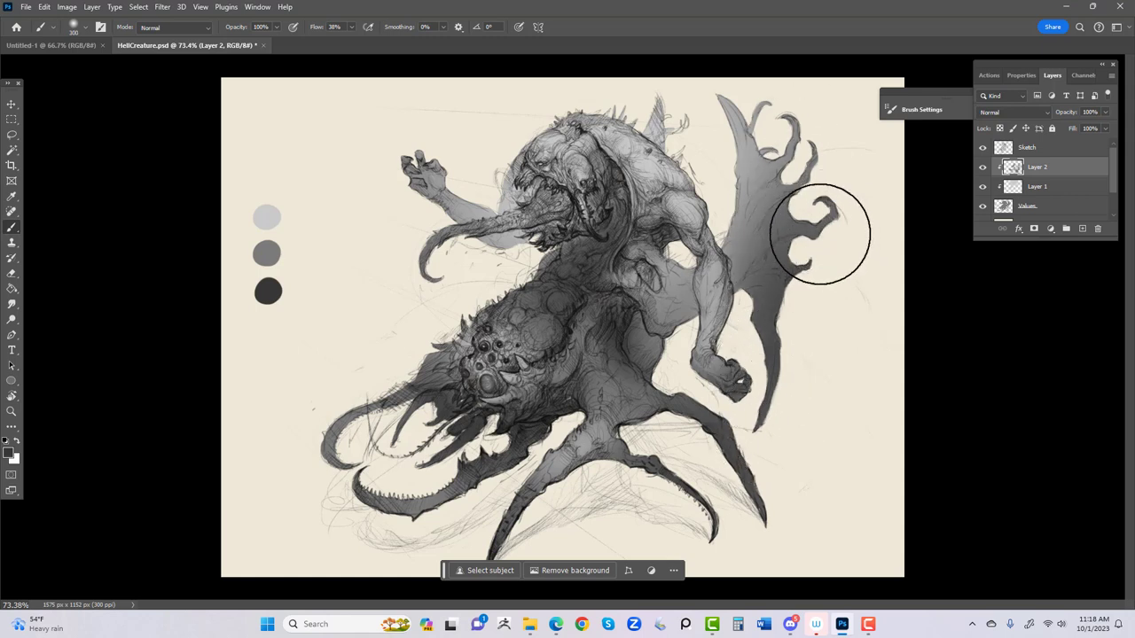
Step: Reduce the brush to 35 px and shade the mouth interior and the long tongue with dark gray
{"action": "key", "text": "bracketleft"}
{"action": "key", "text": "bracketleft"}
{"action": "key", "text": "bracketleft"}
{"action": "key", "text": "bracketleft"}
{"action": "key", "text": "bracketleft"}
{"action": "key", "text": "bracketleft"}
{"action": "key", "text": "bracketleft"}
{"action": "key", "text": "bracketleft"}
{"action": "key", "text": "bracketleft"}
{"action": "key", "text": "bracketleft"}
{"action": "key", "text": "bracketleft"}
{"action": "key", "text": "bracketleft"}
{"action": "key", "text": "bracketleft"}
{"action": "key", "text": "bracketleft"}
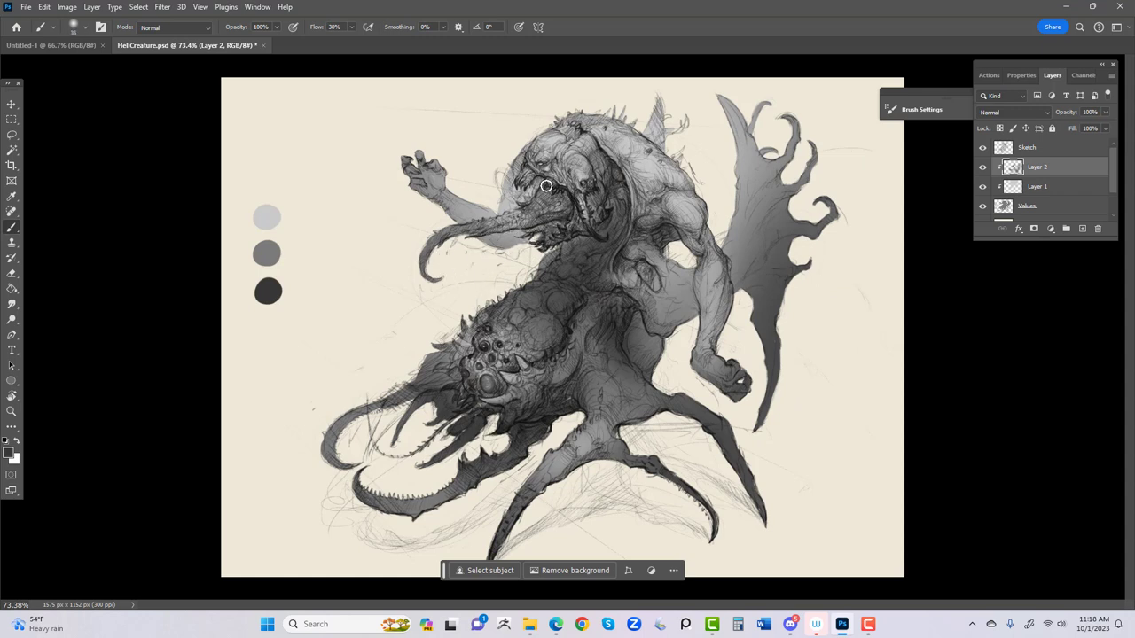
{"action": "mouse_move", "coordinate": [562, 198]}
{"action": "left_mouse_down"}
{"action": "mouse_move", "coordinate": [489, 223]}
{"action": "mouse_move", "coordinate": [554, 200]}
{"action": "mouse_move", "coordinate": [435, 220]}
{"action": "left_mouse_up"}
{"action": "mouse_move", "coordinate": [536, 191]}
{"action": "left_mouse_down"}
{"action": "mouse_move", "coordinate": [544, 201]}
{"action": "mouse_move", "coordinate": [486, 224]}
{"action": "mouse_move", "coordinate": [497, 218]}
{"action": "left_mouse_up"}
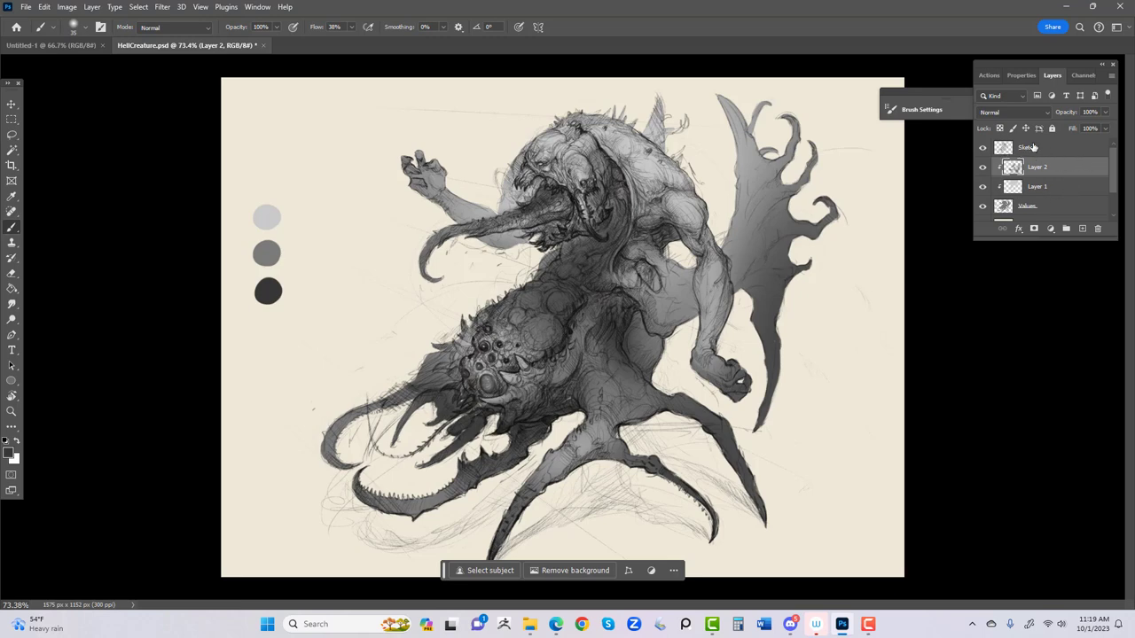
Step: Set the Sketch layer's blend mode to Multiply
{"action": "left_click", "coordinate": [1056, 150]}
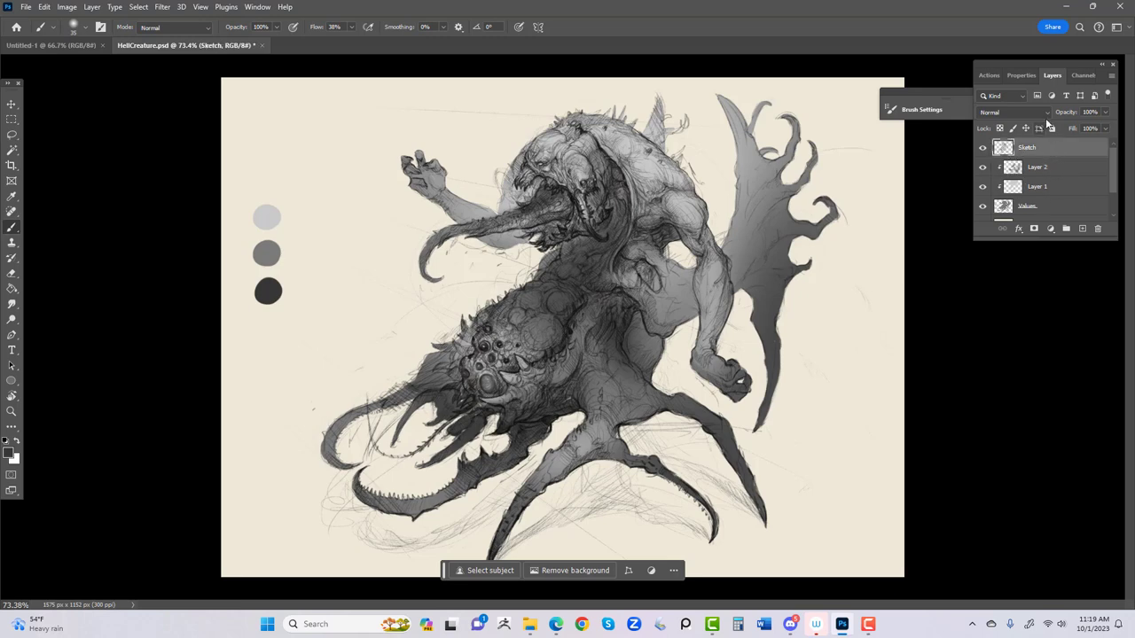
{"action": "left_click", "coordinate": [1044, 114]}
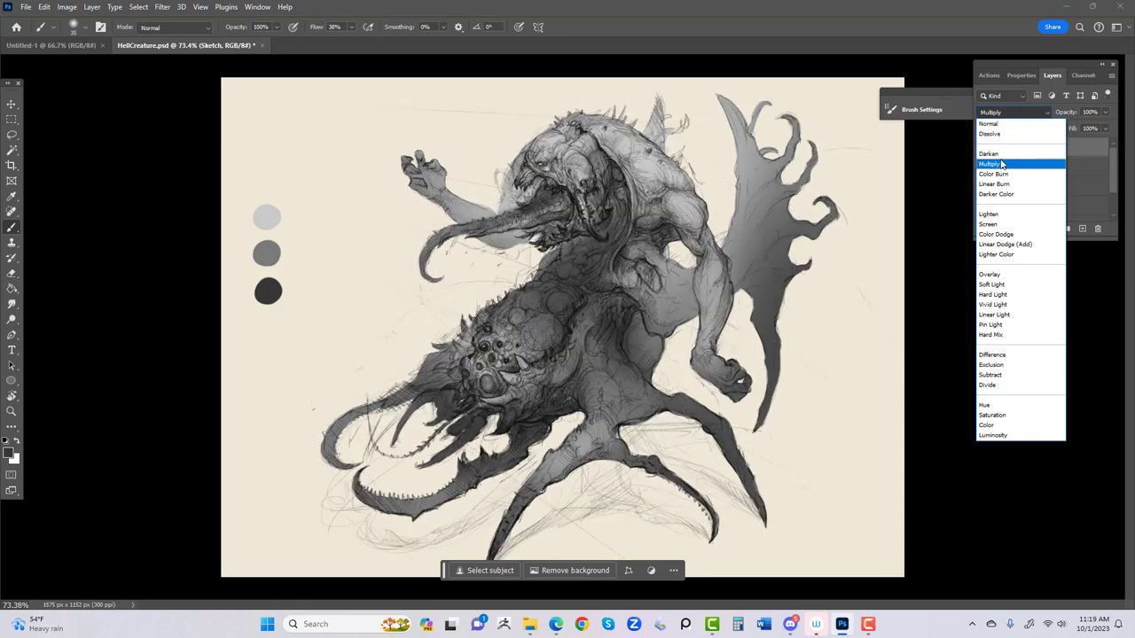
{"action": "left_click", "coordinate": [1006, 165]}
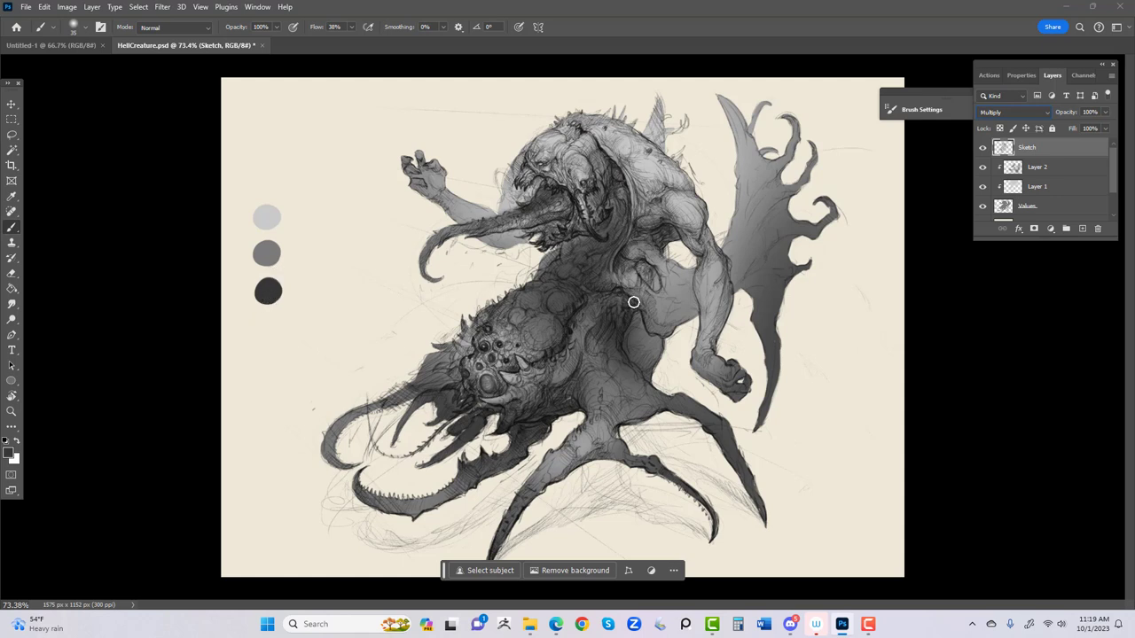
Step: On Layer 2, darken the wing section between the torso and the hanging forearm with soft dark gray
{"action": "left_click", "coordinate": [1062, 169]}
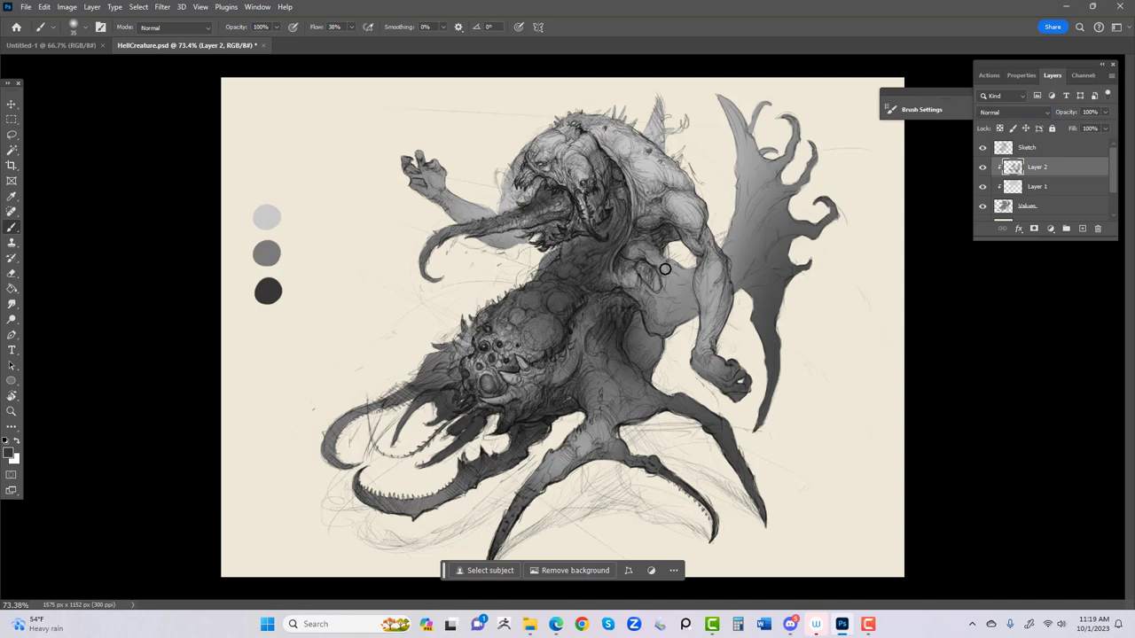
{"action": "mouse_move", "coordinate": [665, 271]}
{"action": "left_mouse_down"}
{"action": "mouse_move", "coordinate": [678, 298]}
{"action": "mouse_move", "coordinate": [661, 255]}
{"action": "mouse_move", "coordinate": [678, 333]}
{"action": "mouse_move", "coordinate": [662, 248]}
{"action": "mouse_move", "coordinate": [675, 305]}
{"action": "mouse_move", "coordinate": [670, 250]}
{"action": "mouse_move", "coordinate": [665, 391]}
{"action": "mouse_move", "coordinate": [665, 267]}
{"action": "mouse_move", "coordinate": [637, 210]}
{"action": "left_mouse_up"}
Step: Add a clipped layer above Layer 2 and choose the hard round 50 px brush at 78% opacity
{"action": "left_click", "coordinate": [1082, 232]}
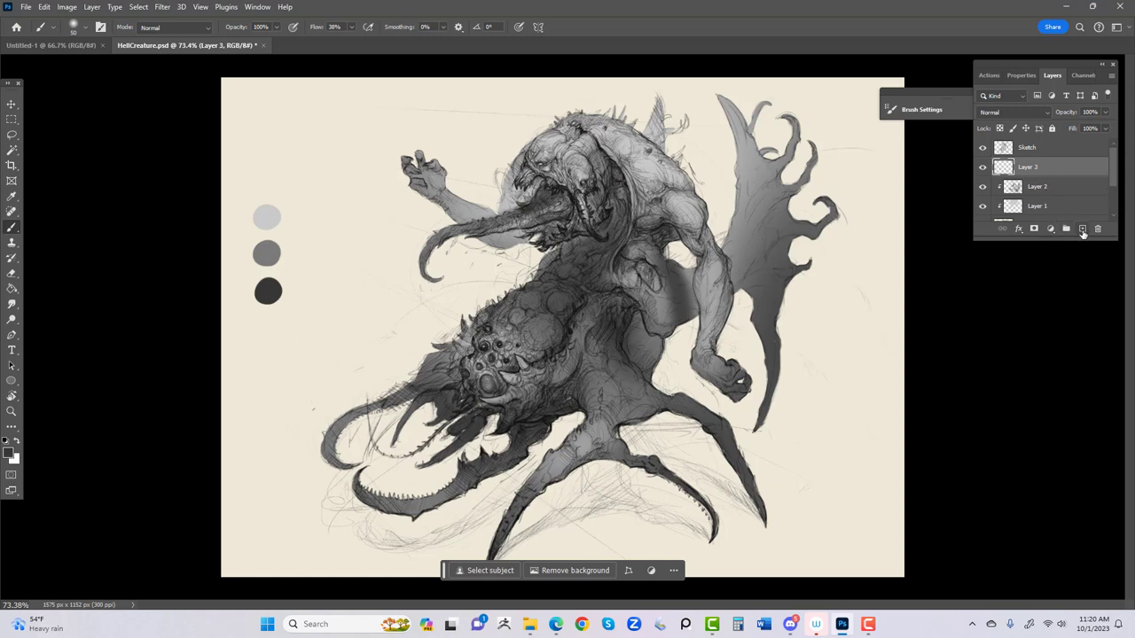
{"action": "left_click", "coordinate": [1033, 171], "text": "alt"}
{"action": "left_click_drag", "start_coordinate": [838, 200], "coordinate": [620, 381]}
{"action": "key", "text": "r"}
{"action": "left_click_drag", "start_coordinate": [838, 339], "coordinate": [860, 258]}
{"action": "key", "text": "b"}
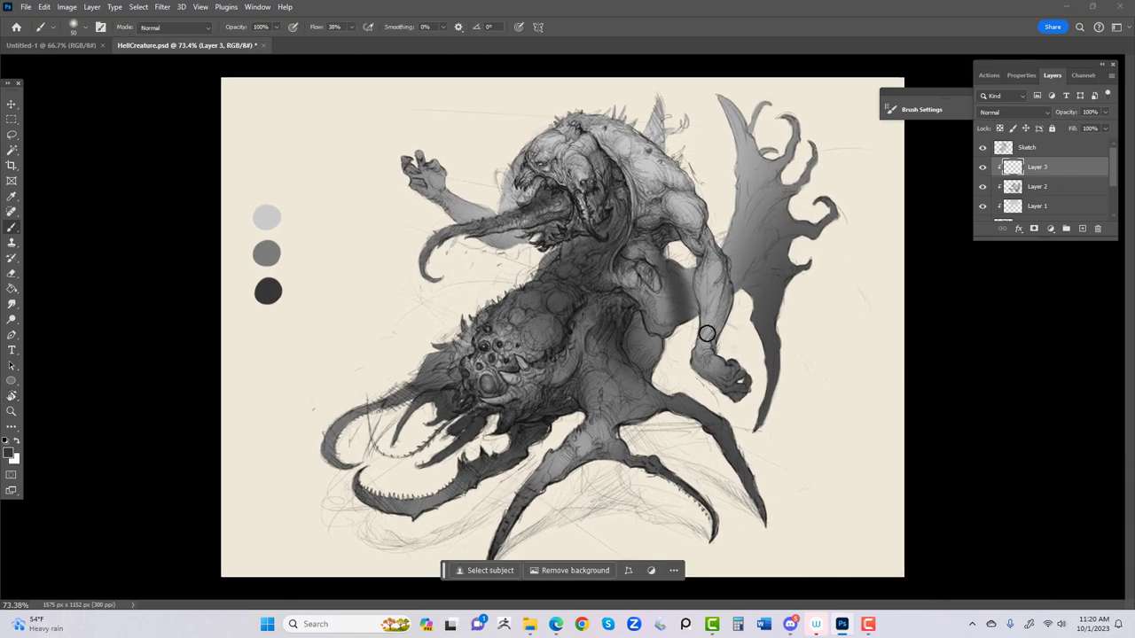
{"action": "right_click", "coordinate": [709, 337]}
{"action": "left_click", "coordinate": [833, 516]}
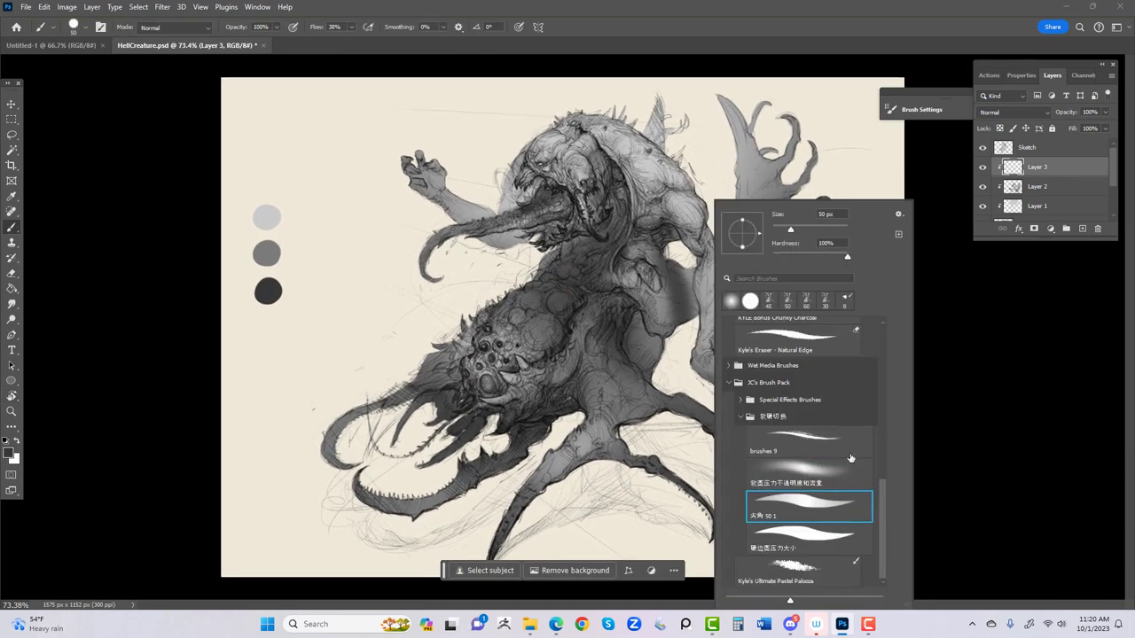
{"action": "key", "text": "Return"}
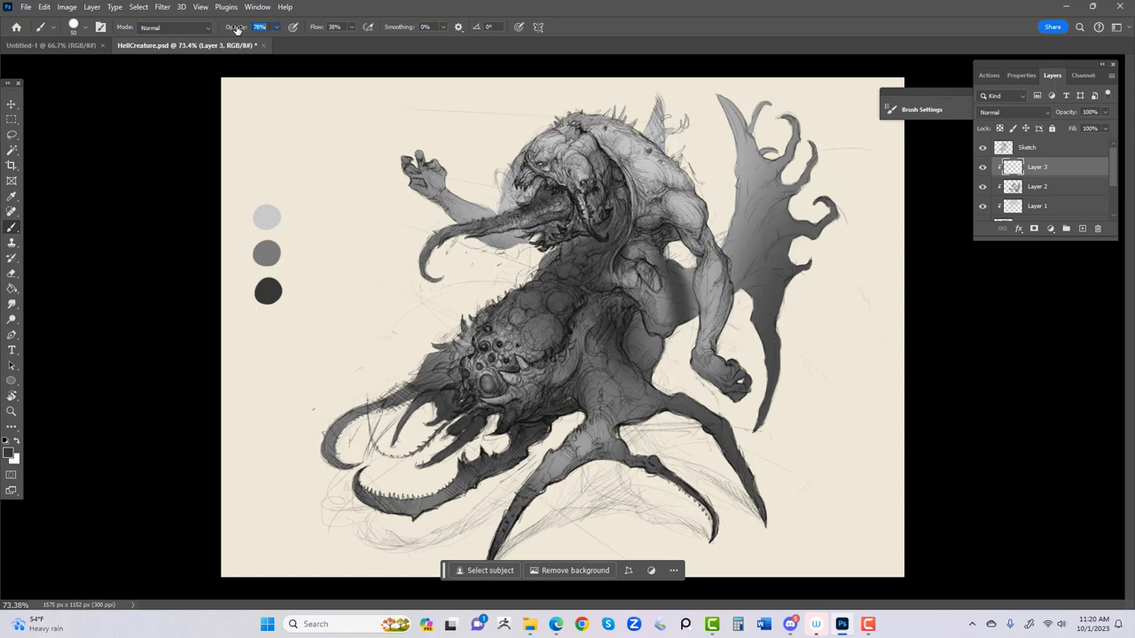
{"action": "key", "text": "Return"}
Step: Try hard-edged dark gray strokes across the abdomen, torso and wing, and undo them
{"action": "left_click_drag", "start_coordinate": [662, 258], "coordinate": [663, 287]}
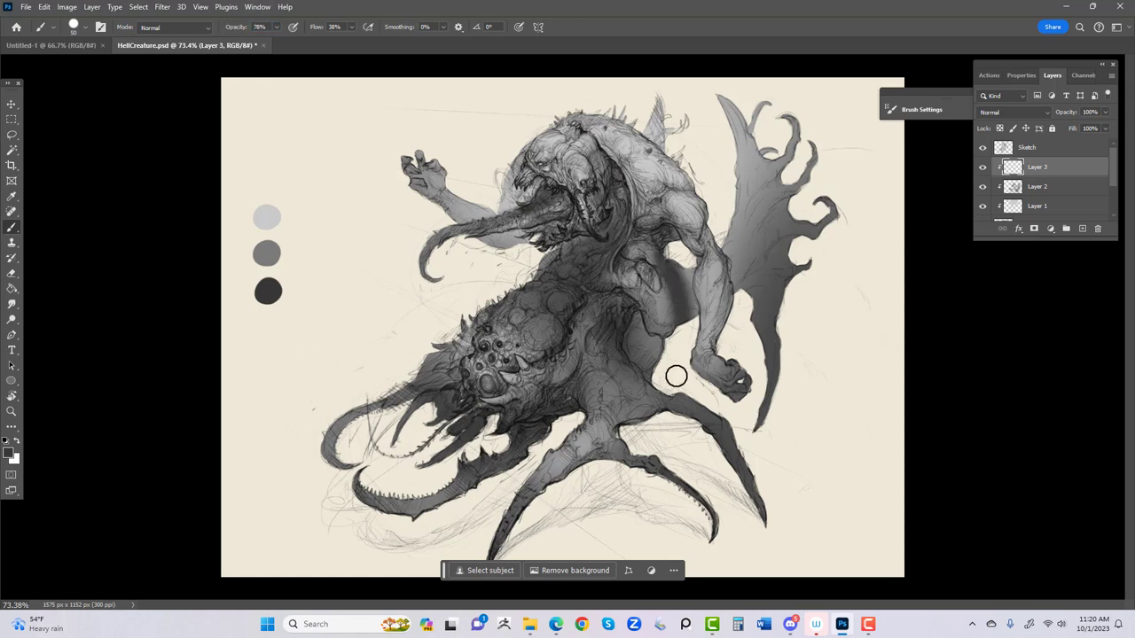
{"action": "key", "text": "ctrl+z"}
{"action": "left_click_drag", "start_coordinate": [519, 339], "coordinate": [763, 260]}
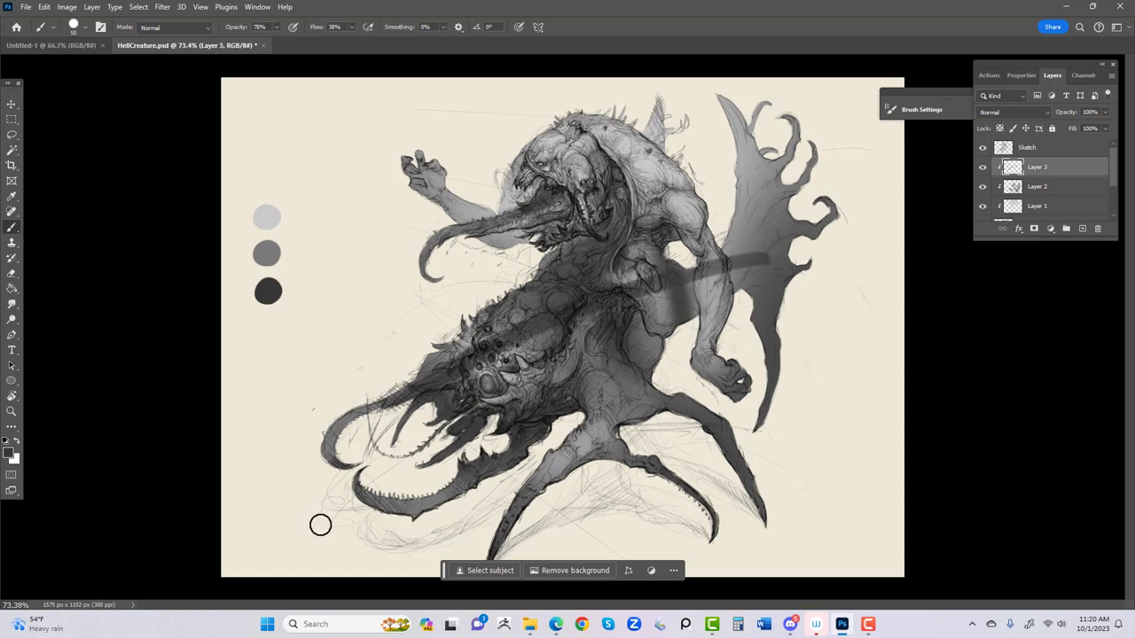
{"action": "key", "text": "ctrl+z"}
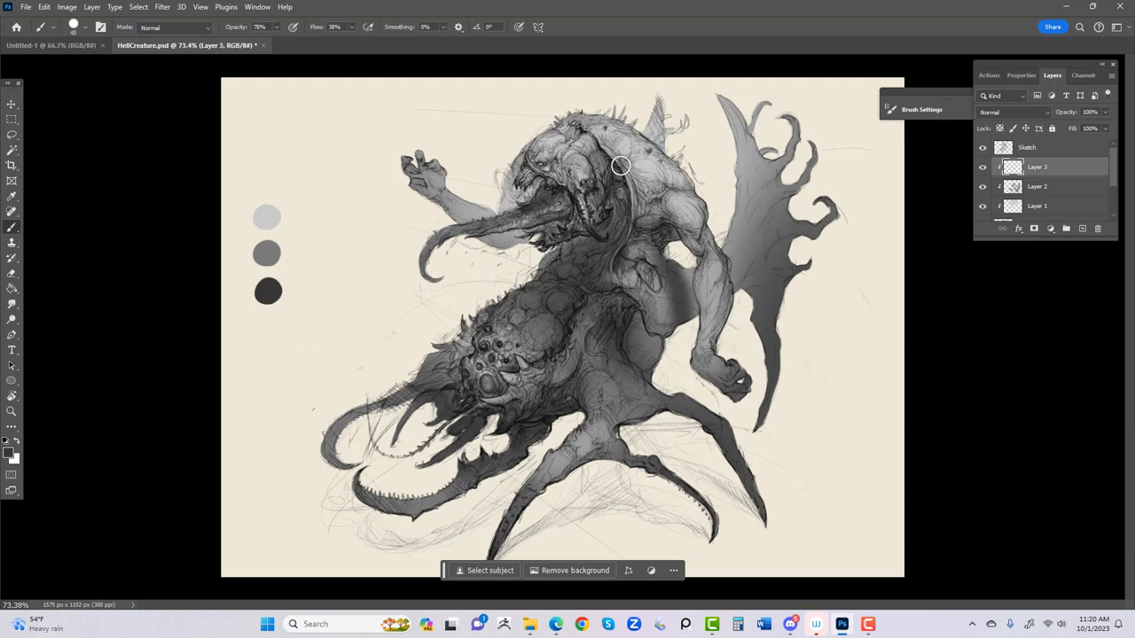
Step: Reduce the hard brush to 40 px and paint dark gray shadows on the neck and upper abdomen on Layer 3
{"action": "key", "text": "bracketleft"}
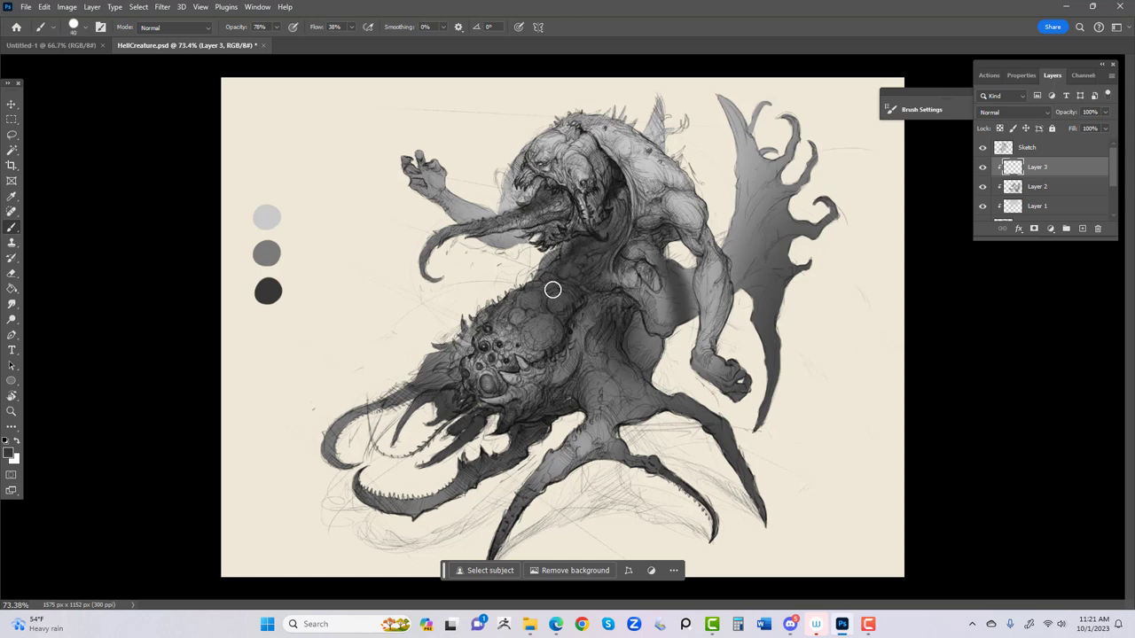
{"action": "mouse_move", "coordinate": [537, 289]}
{"action": "left_mouse_down"}
{"action": "mouse_move", "coordinate": [524, 284]}
{"action": "mouse_move", "coordinate": [542, 289]}
{"action": "mouse_move", "coordinate": [454, 392]}
{"action": "left_mouse_up"}
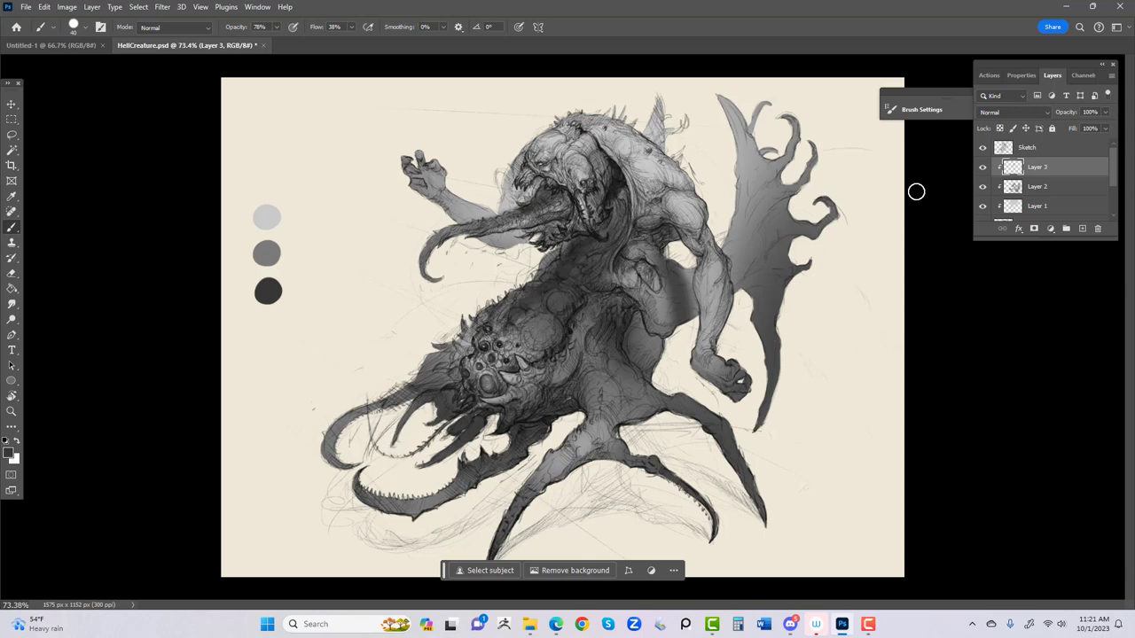
{"action": "key", "text": "e"}
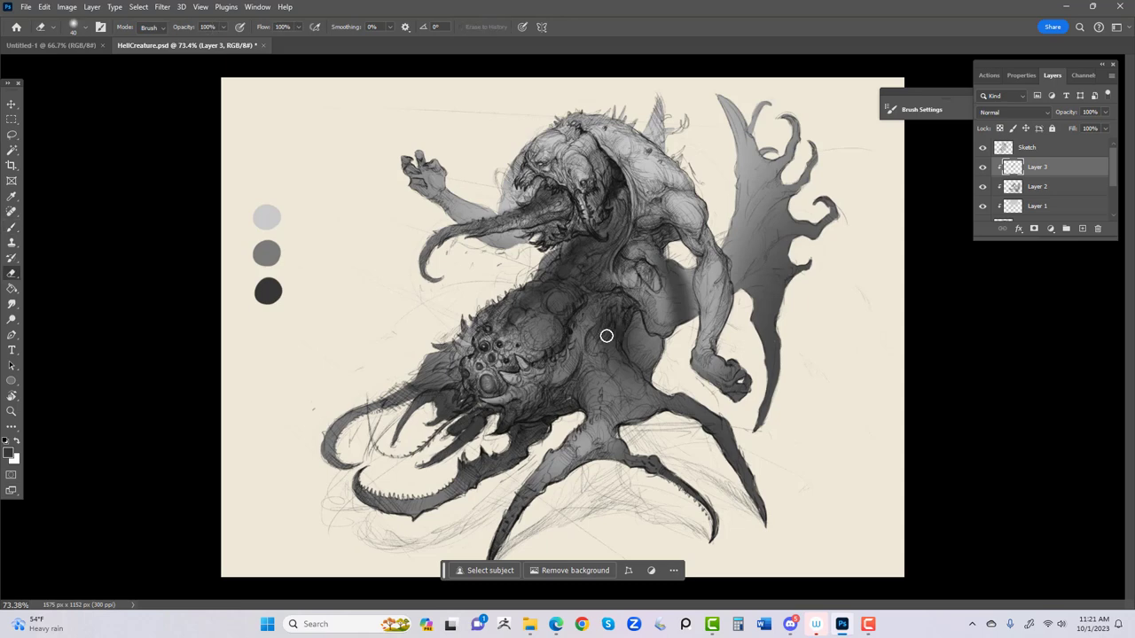
{"action": "right_click", "coordinate": [606, 331]}
{"action": "left_click", "coordinate": [552, 300]}
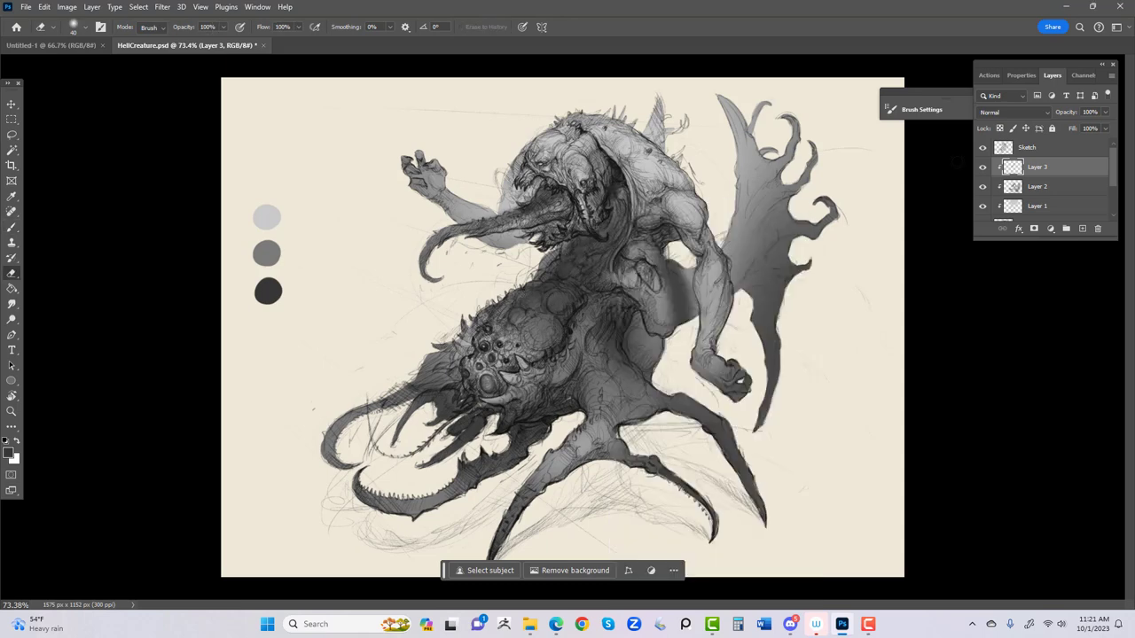
Step: Set Layer 3's blend mode to Multiply
{"action": "left_click", "coordinate": [1045, 111]}
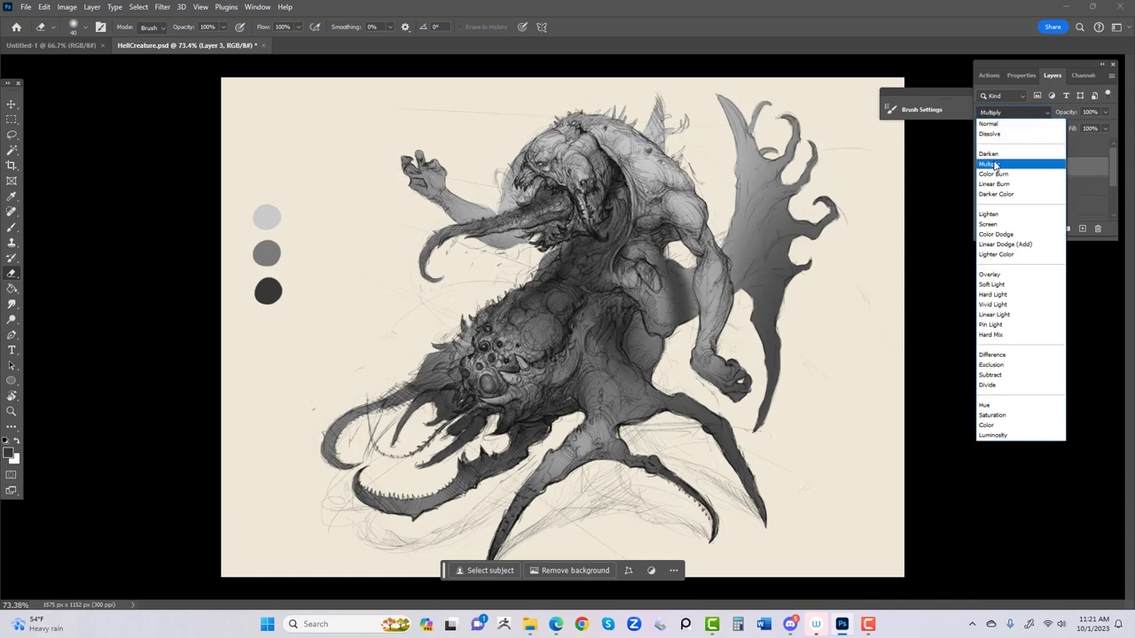
{"action": "left_click", "coordinate": [992, 164]}
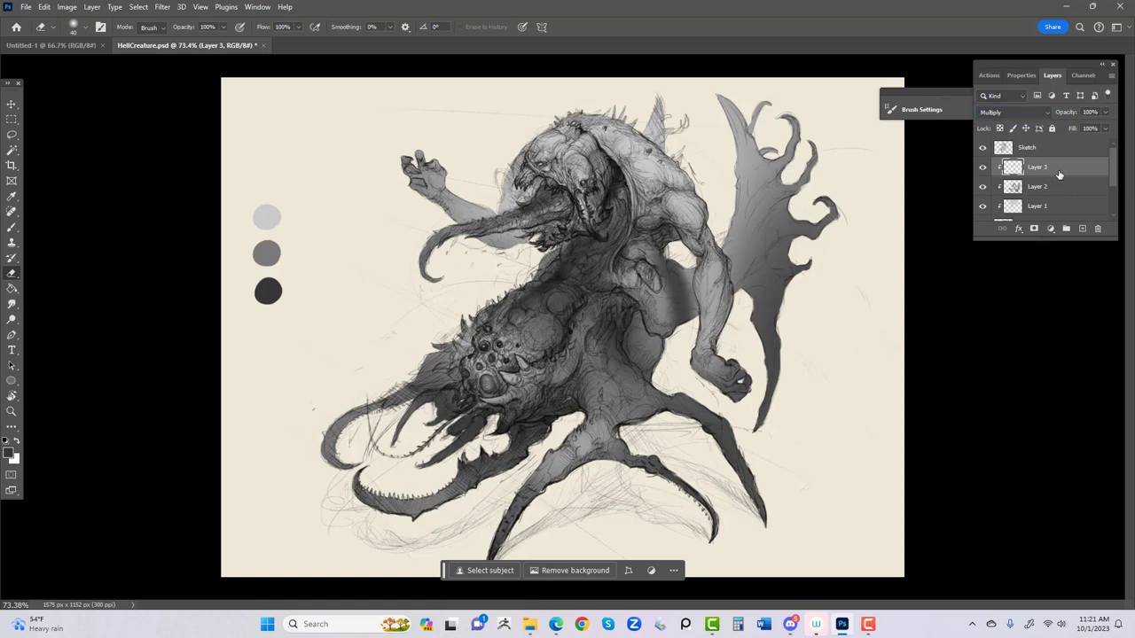
Step: Paint deep shadows under the arm, beneath the abdomen and inside the mouth, and lower Layer 3's opacity to 67%
{"action": "key", "text": "b"}
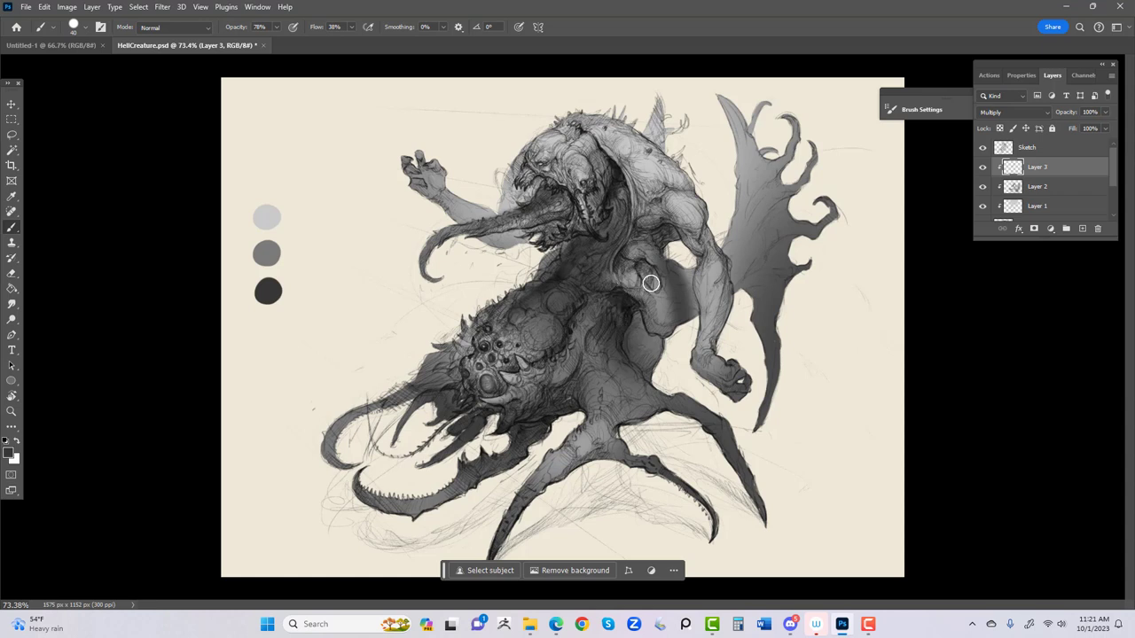
{"action": "mouse_move", "coordinate": [651, 283]}
{"action": "left_mouse_down"}
{"action": "mouse_move", "coordinate": [676, 239]}
{"action": "mouse_move", "coordinate": [652, 233]}
{"action": "mouse_move", "coordinate": [647, 311]}
{"action": "left_mouse_up"}
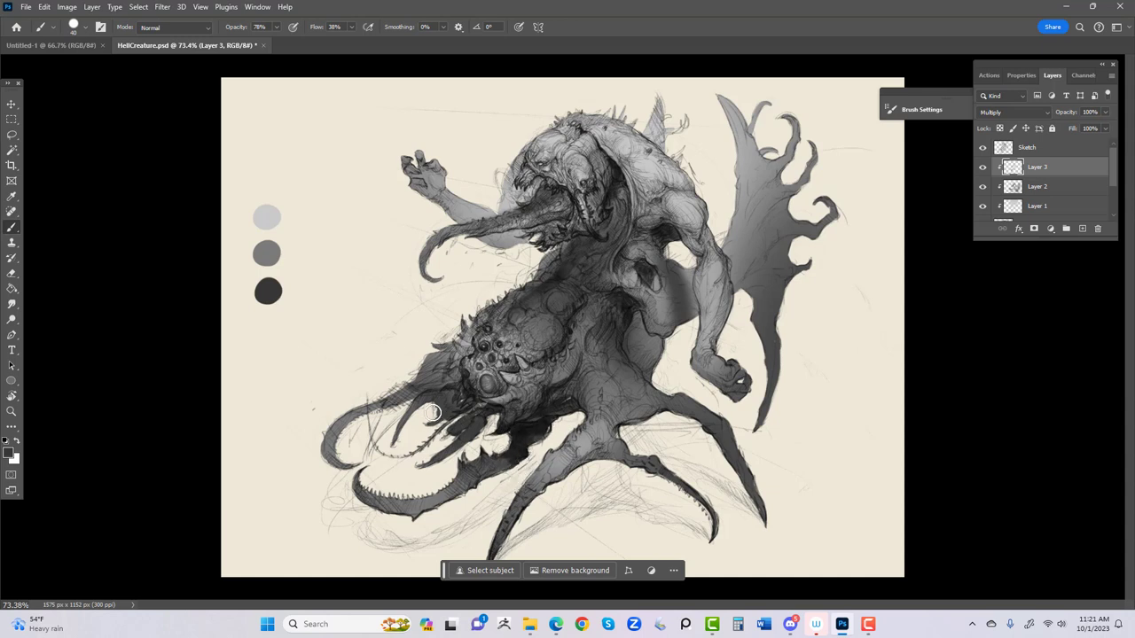
{"action": "mouse_move", "coordinate": [563, 201]}
{"action": "left_mouse_down"}
{"action": "mouse_move", "coordinate": [542, 185]}
{"action": "mouse_move", "coordinate": [547, 203]}
{"action": "left_mouse_up"}
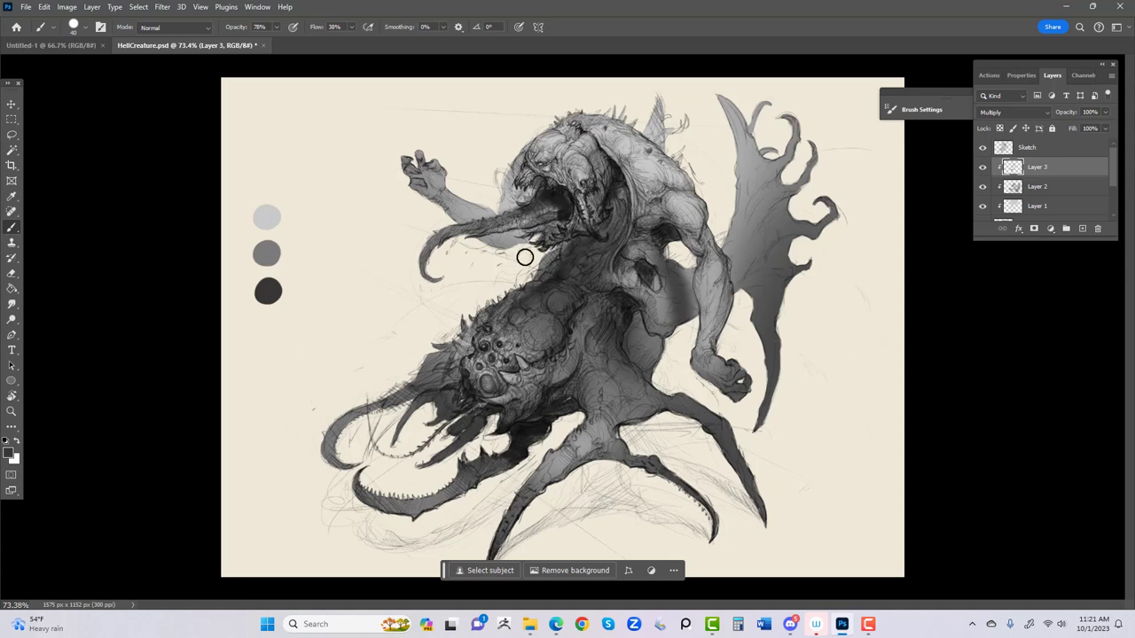
{"action": "left_click_drag", "start_coordinate": [1067, 112], "coordinate": [1032, 113]}
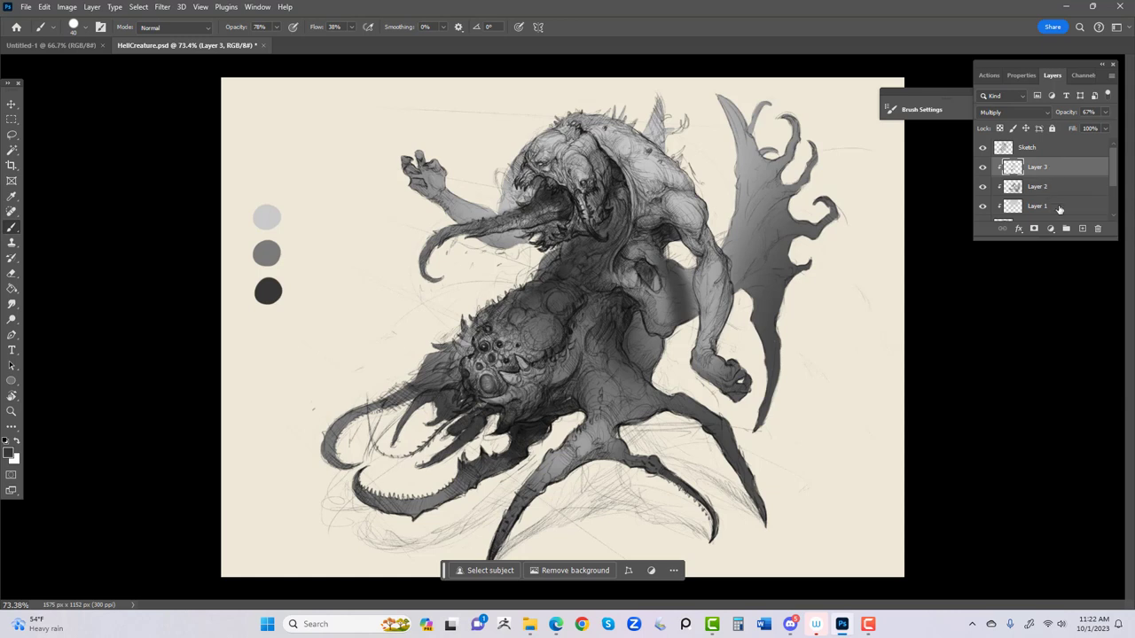
Step: Sample the mid gray swatch as the painting color and reduce the hard brush to 15 px
{"action": "left_click_drag", "start_coordinate": [1114, 178], "coordinate": [1113, 203]}
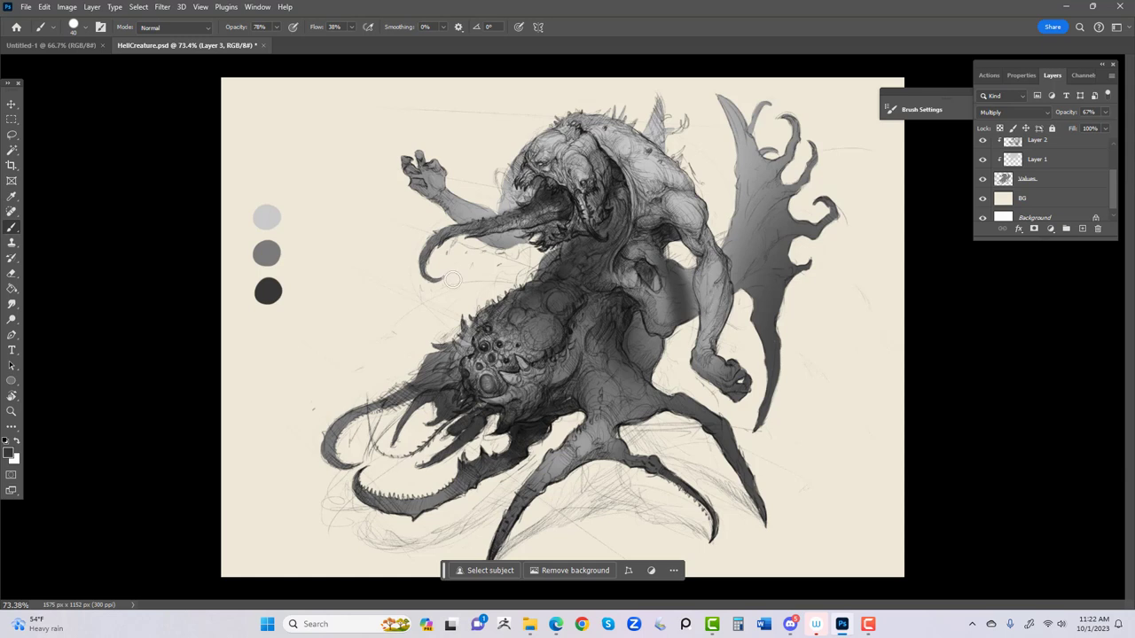
{"action": "key", "text": "i"}
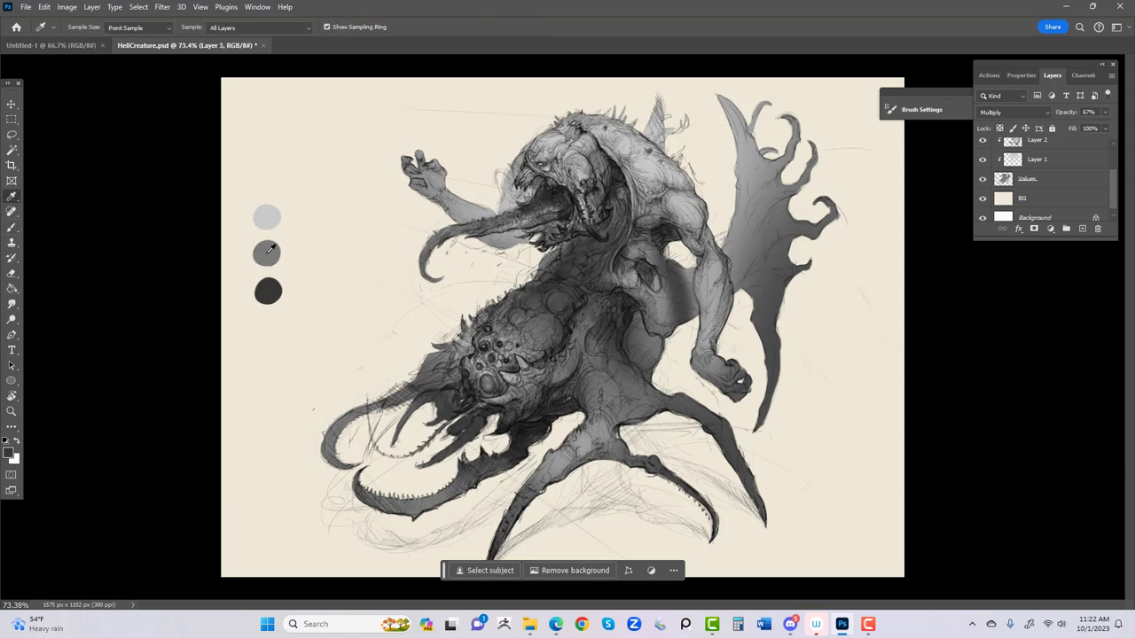
{"action": "left_click", "coordinate": [269, 254]}
{"action": "key", "text": "b"}
{"action": "key", "text": "bracketleft"}
{"action": "key", "text": "bracketleft"}
{"action": "key", "text": "bracketleft"}
{"action": "key", "text": "bracketleft"}
{"action": "key", "text": "bracketleft"}
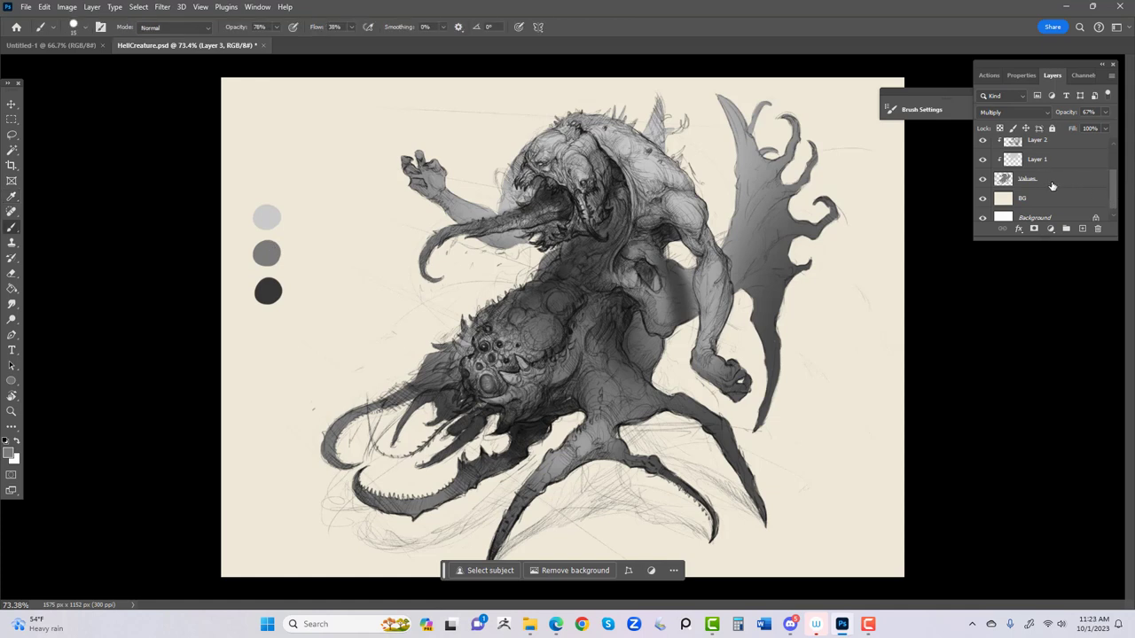
Step: Merge Layer 3, Layer 2, Layer 1 and the Values layer into a single layer
{"action": "left_click_drag", "start_coordinate": [1115, 186], "coordinate": [1115, 161]}
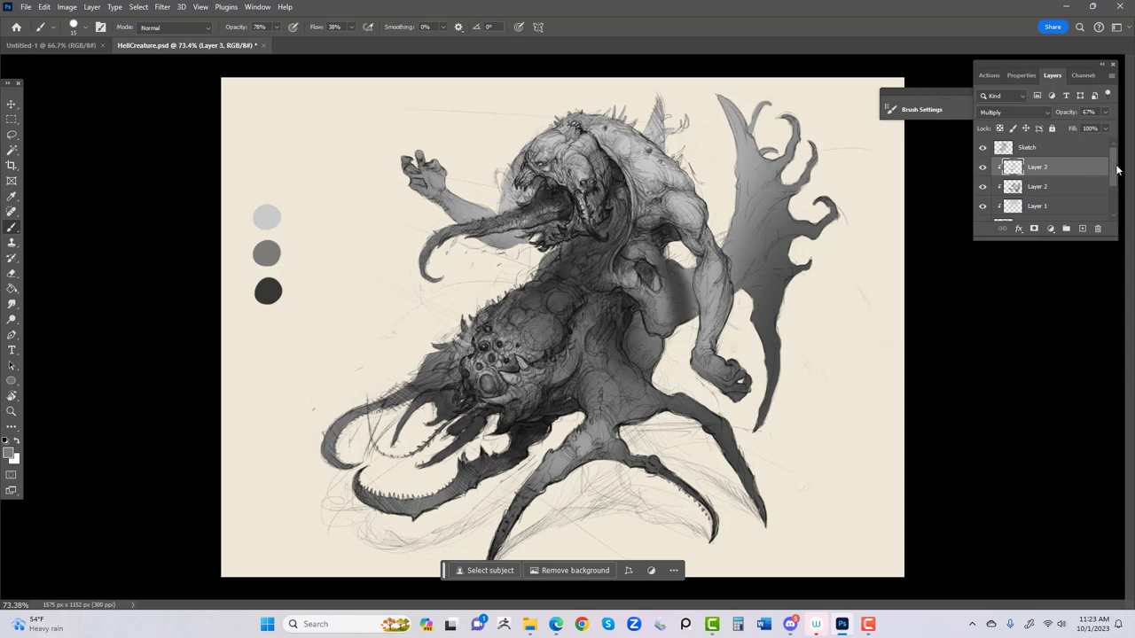
{"action": "left_click_drag", "start_coordinate": [1117, 171], "coordinate": [1116, 180]}
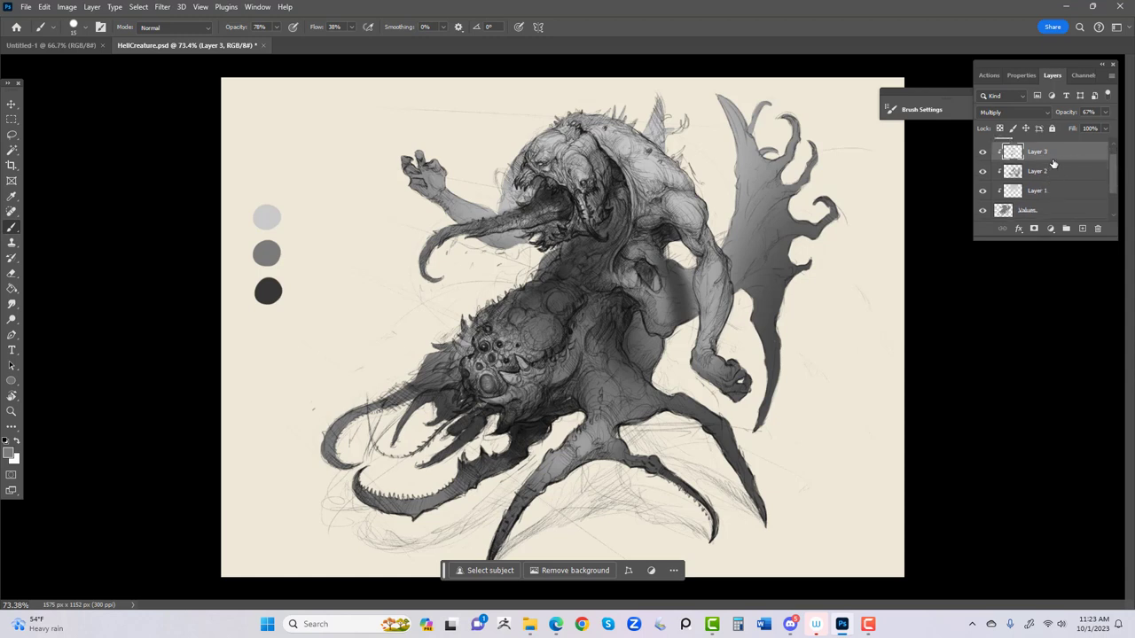
{"action": "left_click", "coordinate": [1058, 213], "text": "shift"}
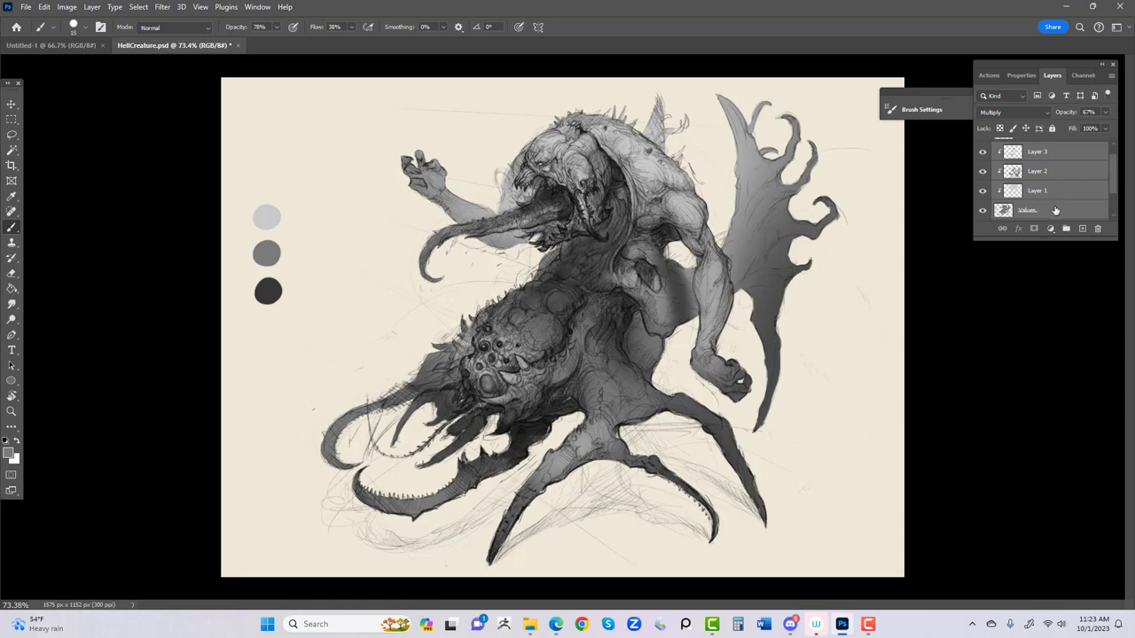
{"action": "right_click", "coordinate": [1063, 192]}
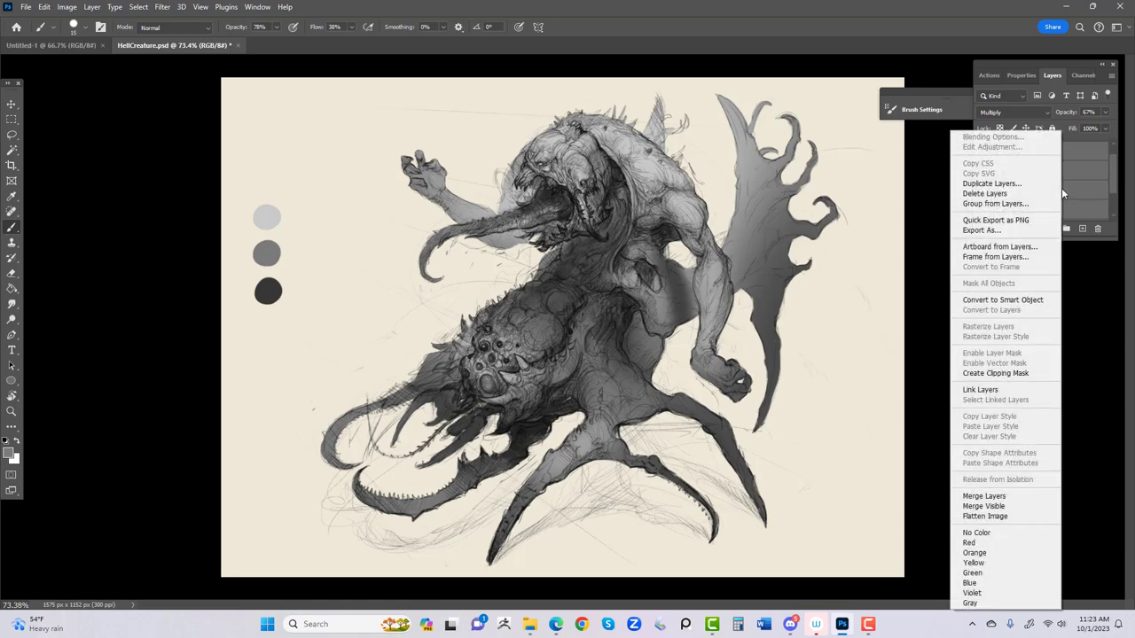
{"action": "left_click", "coordinate": [986, 496]}
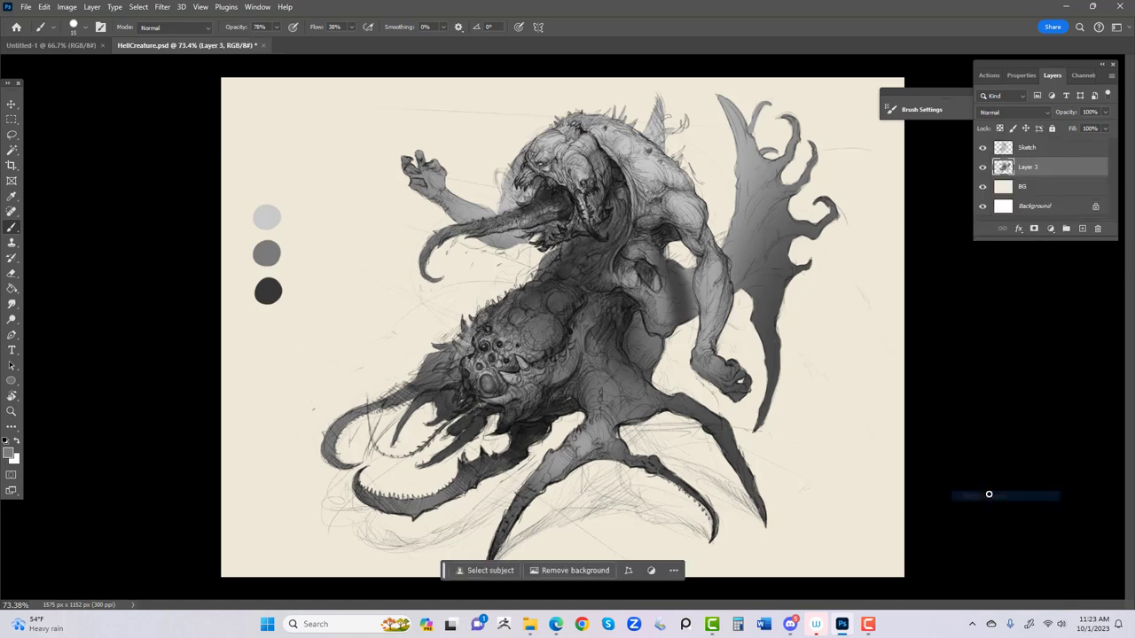
Step: Compare the image with the merged Layer 3, the Sketch and the BG layer each hidden and shown again
{"action": "left_click", "coordinate": [984, 167]}
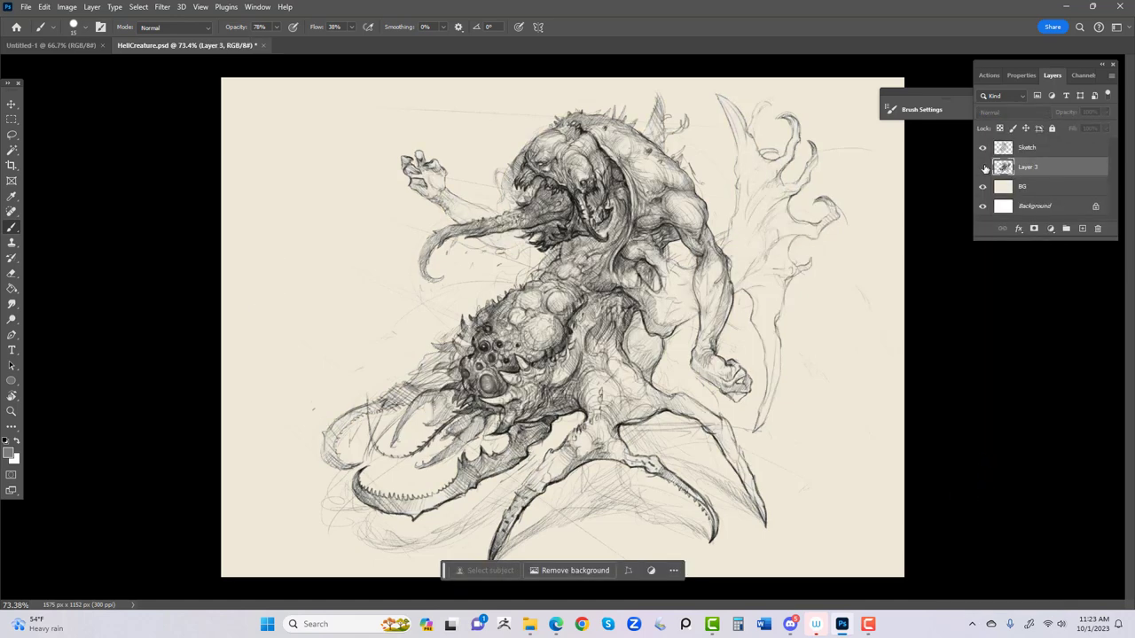
{"action": "left_click", "coordinate": [984, 168]}
{"action": "left_click", "coordinate": [985, 168]}
{"action": "left_click", "coordinate": [984, 168]}
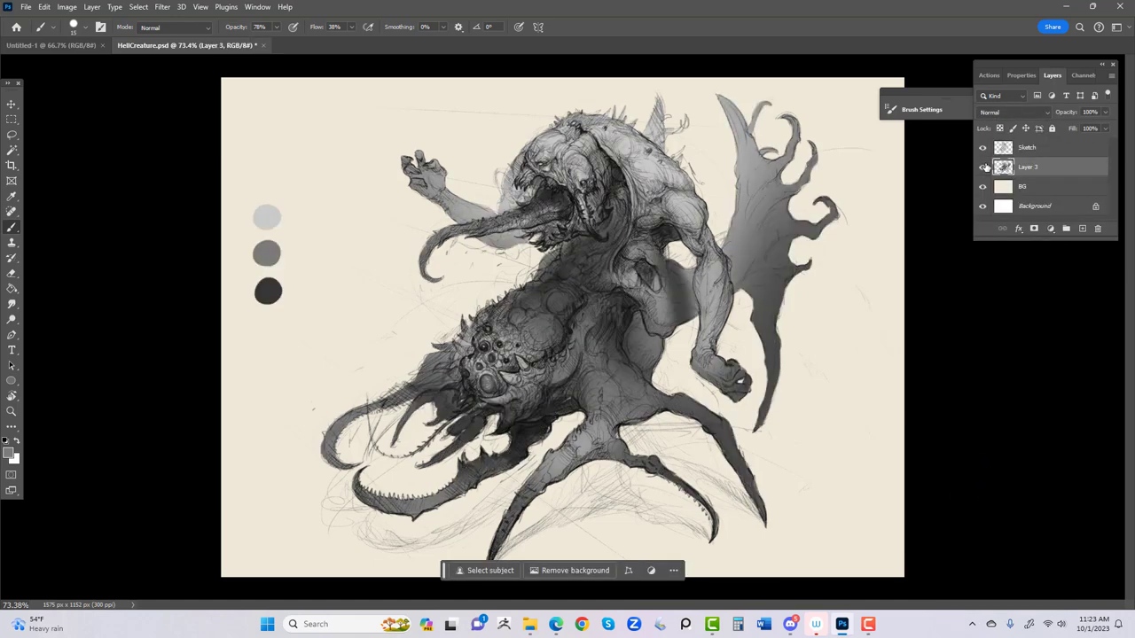
{"action": "left_click", "coordinate": [985, 169]}
{"action": "left_click", "coordinate": [985, 168]}
{"action": "left_click", "coordinate": [983, 149]}
{"action": "left_click", "coordinate": [983, 149]}
{"action": "left_click", "coordinate": [983, 149]}
{"action": "left_click", "coordinate": [983, 149]}
{"action": "left_click", "coordinate": [982, 187]}
{"action": "left_click", "coordinate": [982, 187]}
{"action": "left_click", "coordinate": [983, 187]}
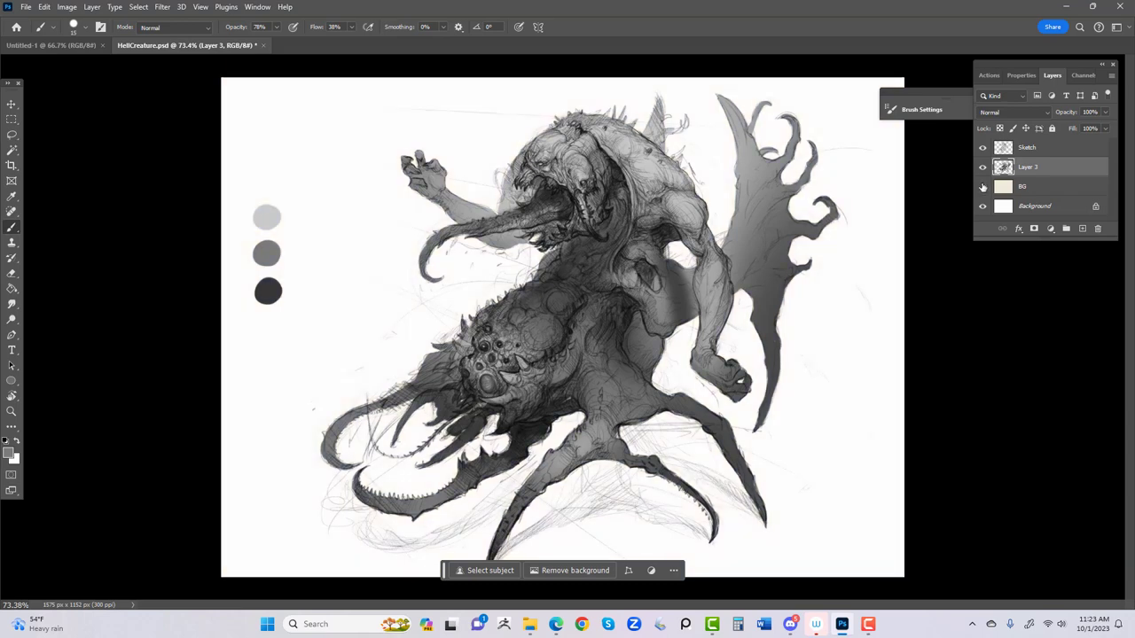
{"action": "left_click", "coordinate": [982, 187]}
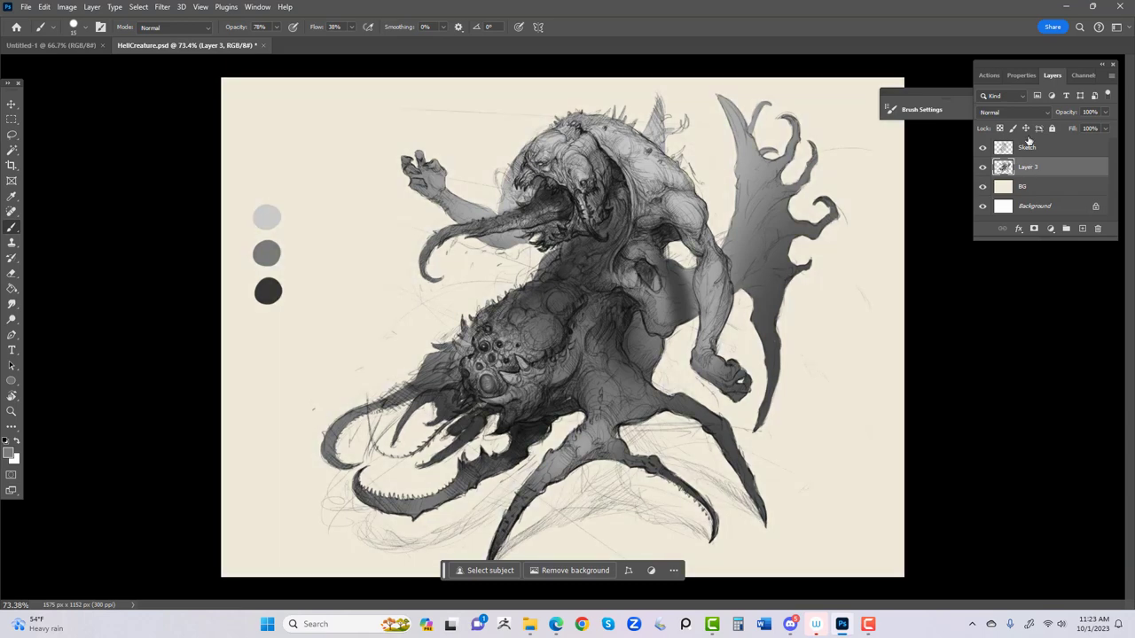
{"action": "mouse_move", "coordinate": [860, 629]}
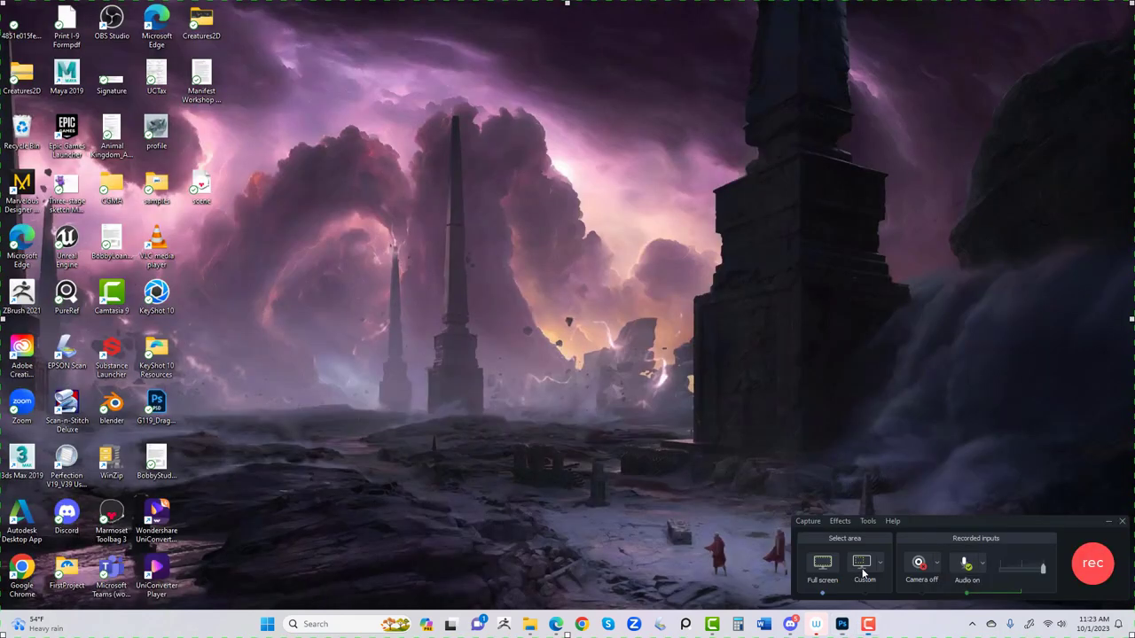
{"action": "left_click", "coordinate": [865, 575]}
{"action": "left_click", "coordinate": [1076, 572]}
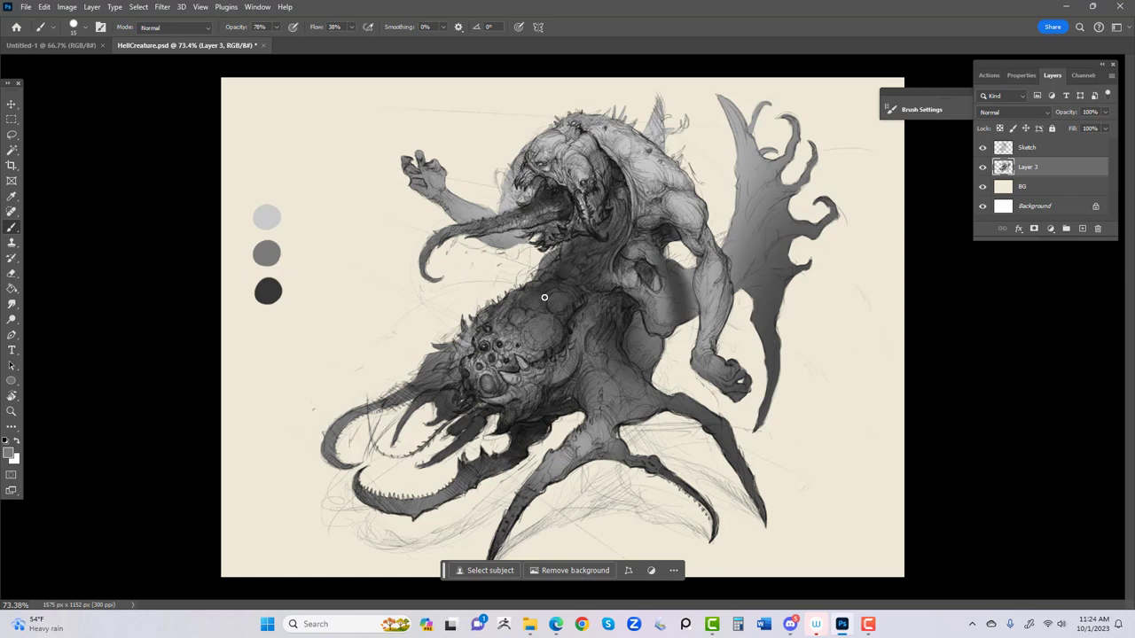
Step: Switch to the textured "brushes 9" brush from JC's Brush Pack
{"action": "right_click", "coordinate": [682, 395]}
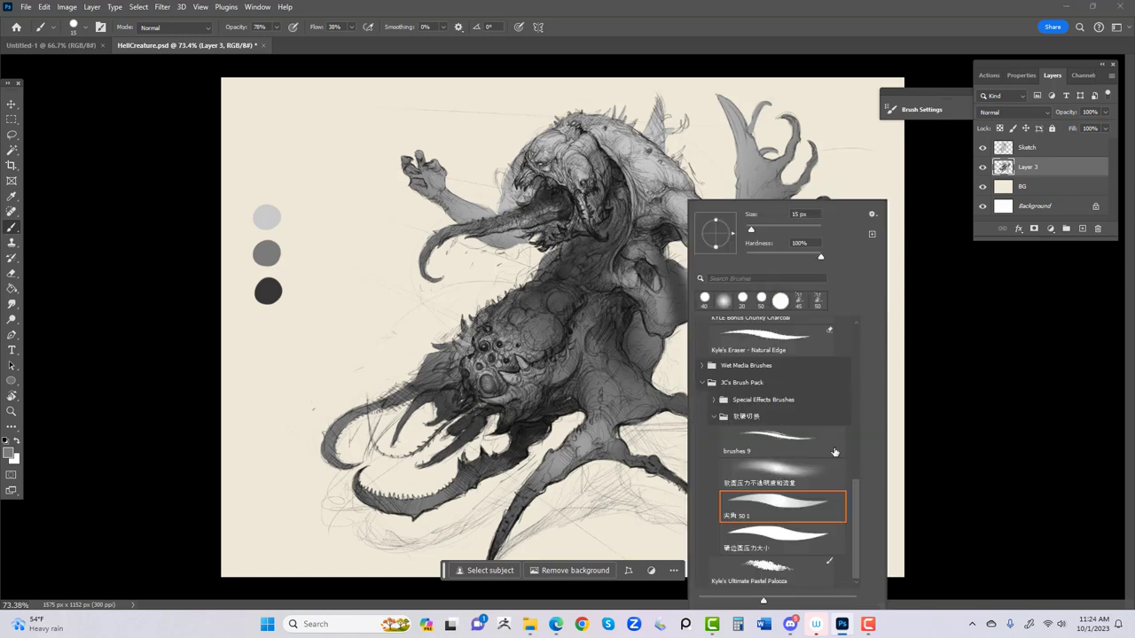
{"action": "left_click", "coordinate": [787, 446]}
{"action": "left_click", "coordinate": [778, 22]}
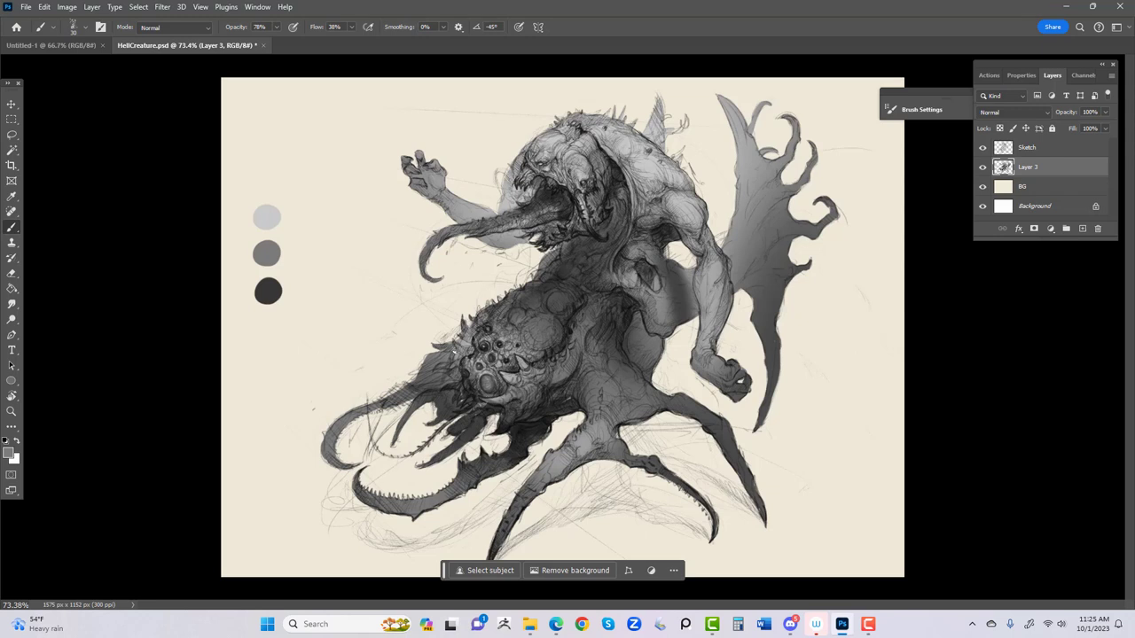
Step: Try loose mid gray curves around the abdomen and the head, and undo them
{"action": "scroll", "coordinate": [560, 344], "scroll_direction": "up", "scroll_amount": 1, "text": "alt"}
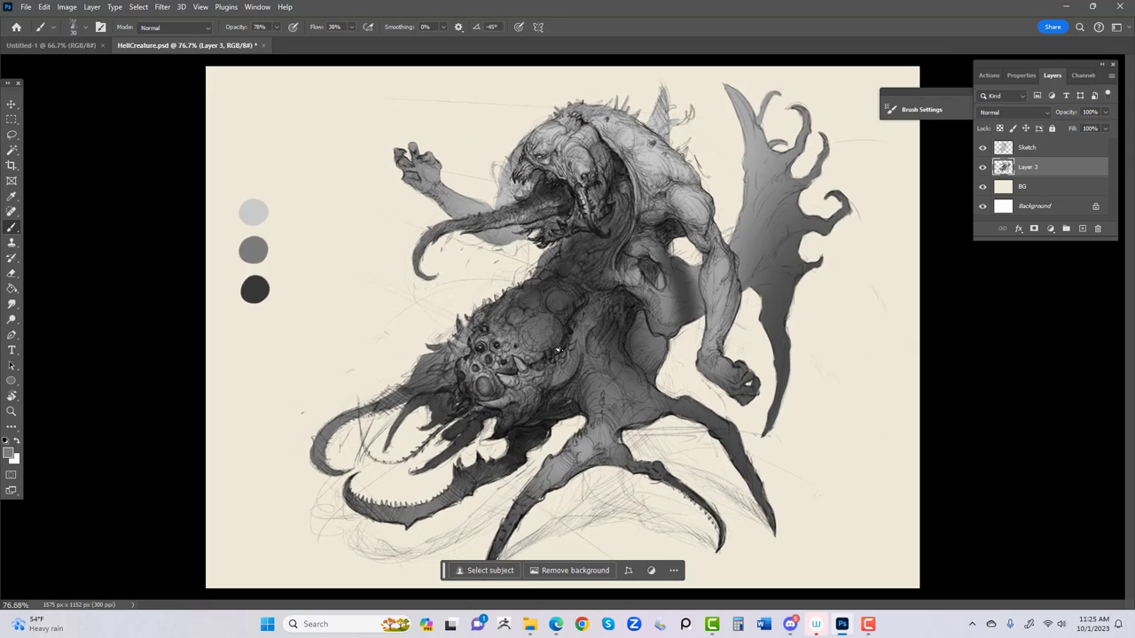
{"action": "left_click_drag", "start_coordinate": [479, 312], "coordinate": [499, 422]}
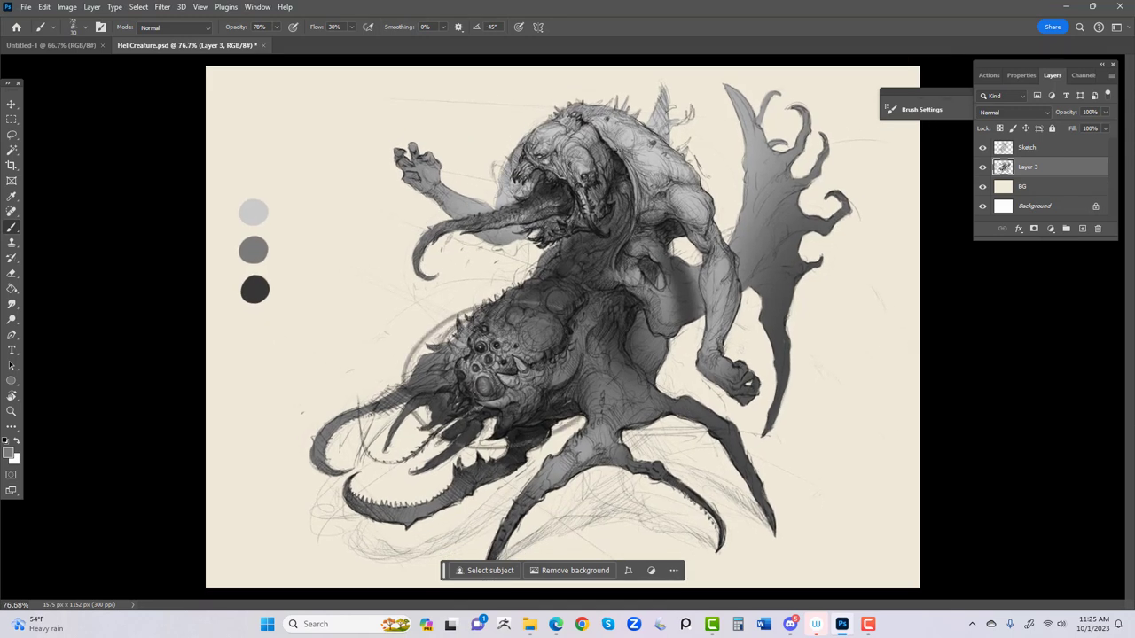
{"action": "left_click_drag", "start_coordinate": [493, 206], "coordinate": [638, 142]}
{"action": "left_click_drag", "start_coordinate": [478, 151], "coordinate": [665, 217]}
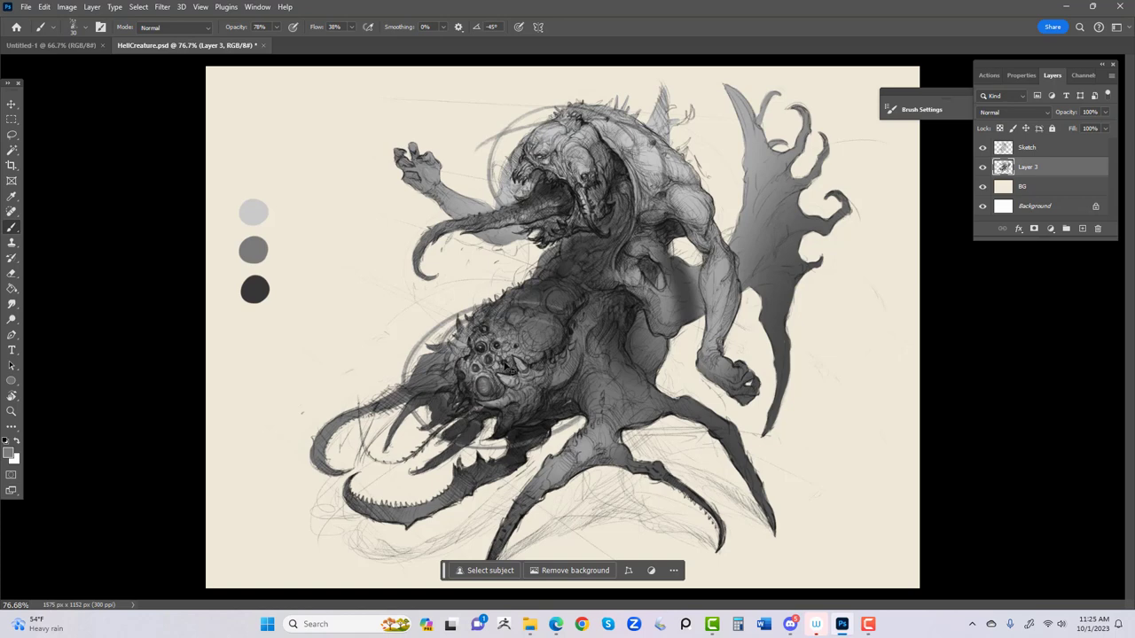
{"action": "key", "text": "ctrl+z"}
{"action": "key", "text": "ctrl+z"}
{"action": "key", "text": "ctrl+z"}
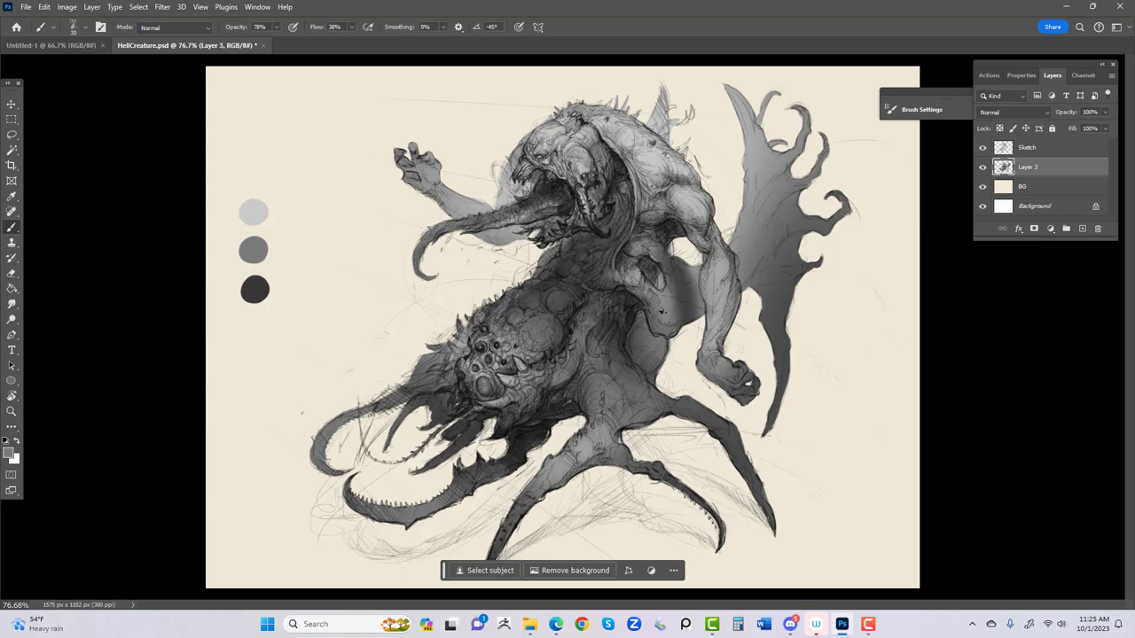
Step: Flip the canvas horizontally and lock Layer 3's transparent pixels
{"action": "key", "text": "h"}
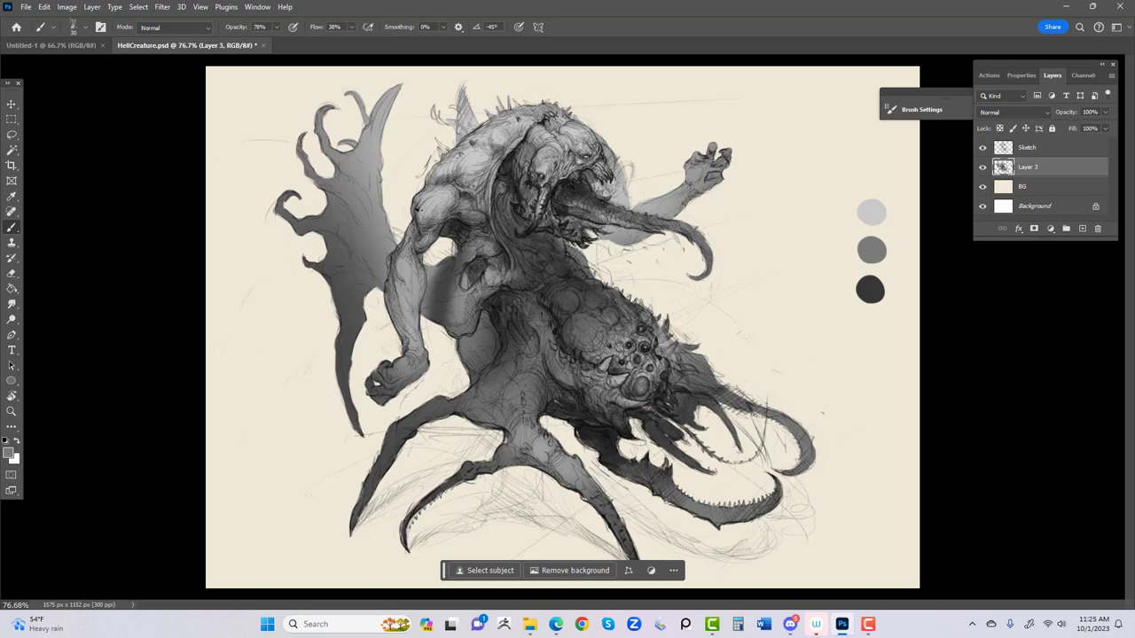
{"action": "left_click", "coordinate": [1001, 129]}
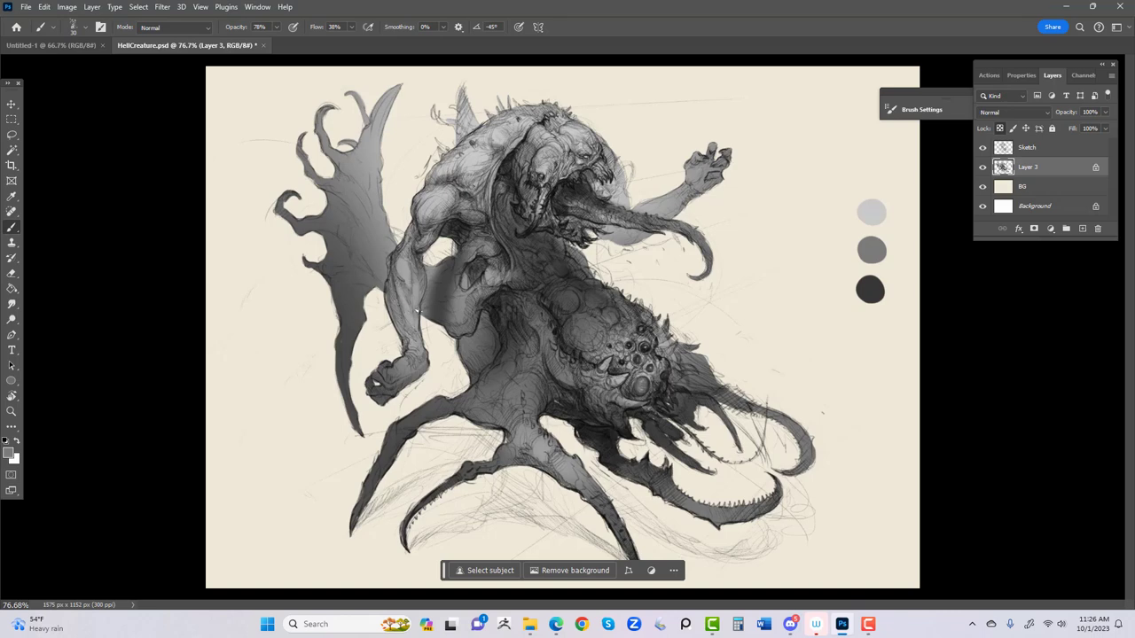
Step: Paint mid gray textured strokes with the 30 px brush over the shoulder, upper torso, head and jaws on Layer 3
{"action": "left_click_drag", "start_coordinate": [422, 229], "coordinate": [428, 200]}
{"action": "left_click_drag", "start_coordinate": [475, 194], "coordinate": [461, 184]}
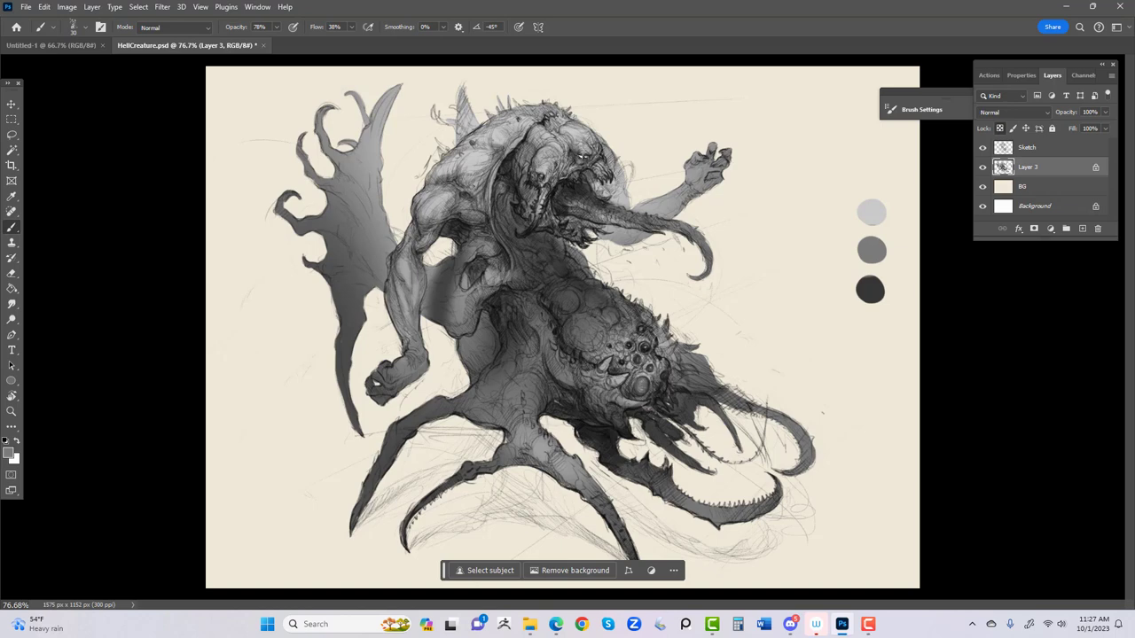
{"action": "left_click", "coordinate": [530, 136]}
{"action": "left_click", "coordinate": [535, 155]}
{"action": "mouse_move", "coordinate": [543, 186]}
{"action": "left_mouse_down"}
{"action": "mouse_move", "coordinate": [560, 162]}
{"action": "mouse_move", "coordinate": [567, 174]}
{"action": "left_mouse_up"}
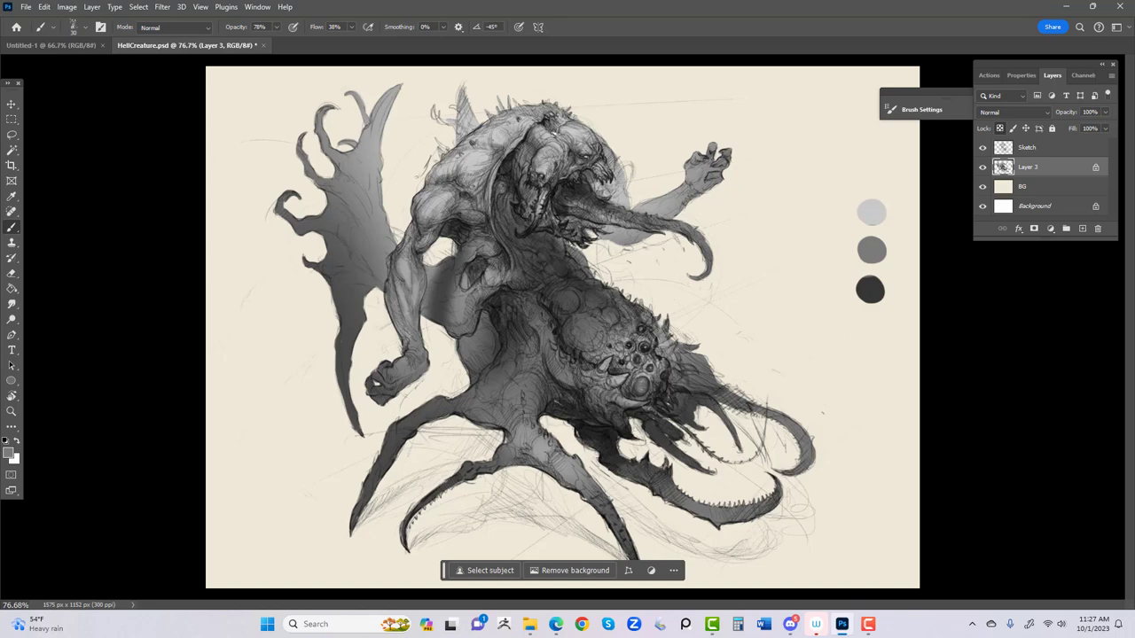
{"action": "left_click_drag", "start_coordinate": [572, 119], "coordinate": [559, 124]}
{"action": "mouse_move", "coordinate": [587, 180]}
{"action": "left_mouse_down"}
{"action": "mouse_move", "coordinate": [610, 195]}
{"action": "mouse_move", "coordinate": [606, 142]}
{"action": "left_mouse_up"}
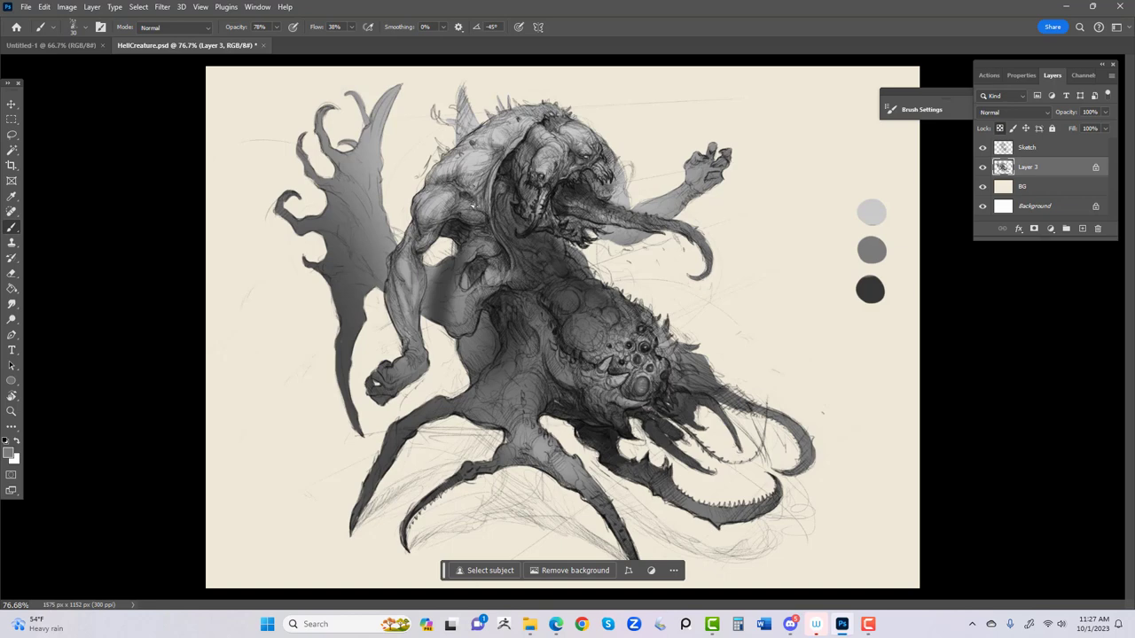
Step: Paint mid gray strokes on the chest, front leg, upper back and head crest, and save the file
{"action": "left_click_drag", "start_coordinate": [479, 218], "coordinate": [487, 201]}
{"action": "mouse_move", "coordinate": [544, 440]}
{"action": "left_mouse_down"}
{"action": "mouse_move", "coordinate": [538, 457]}
{"action": "mouse_move", "coordinate": [577, 483]}
{"action": "left_mouse_up"}
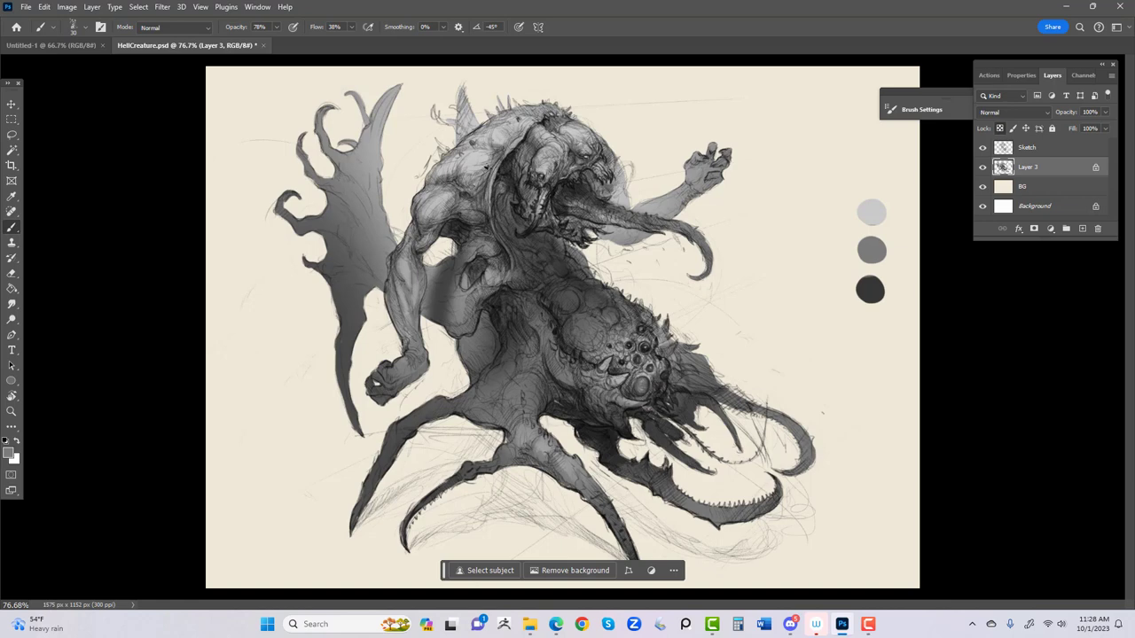
{"action": "key", "text": "ctrl+s"}
{"action": "left_click_drag", "start_coordinate": [467, 156], "coordinate": [452, 158]}
{"action": "left_click_drag", "start_coordinate": [563, 120], "coordinate": [567, 142]}
Step: Sample the light gray swatch and paint highlights from the shoulder down to the front leg
{"action": "key", "text": "i"}
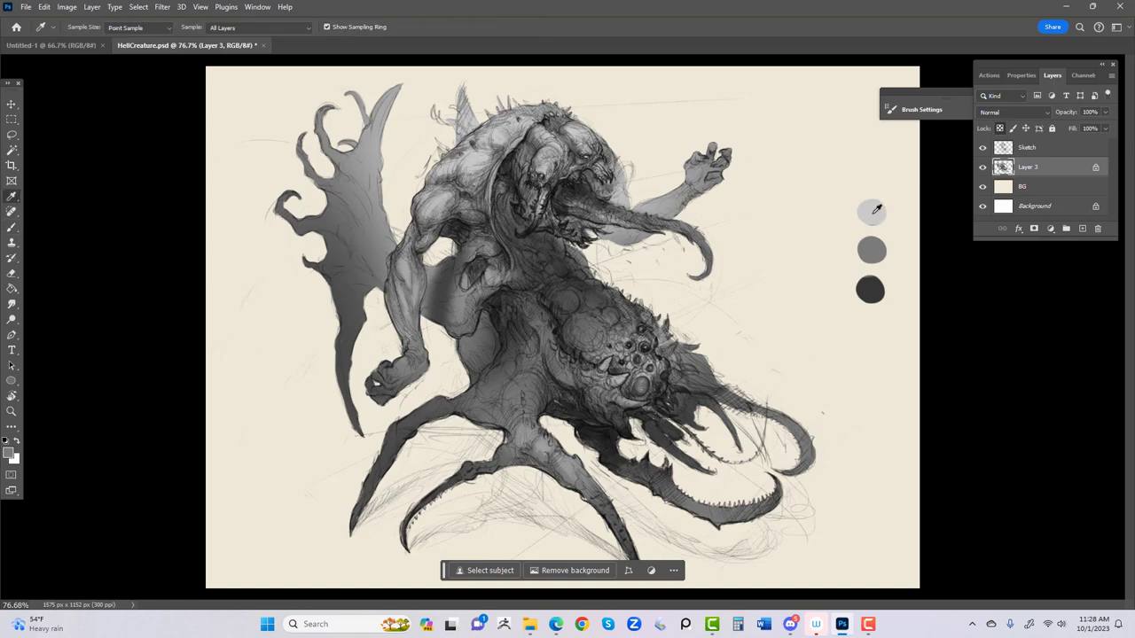
{"action": "left_click", "coordinate": [877, 205]}
{"action": "key", "text": "b"}
{"action": "left_click_drag", "start_coordinate": [442, 197], "coordinate": [639, 585]}
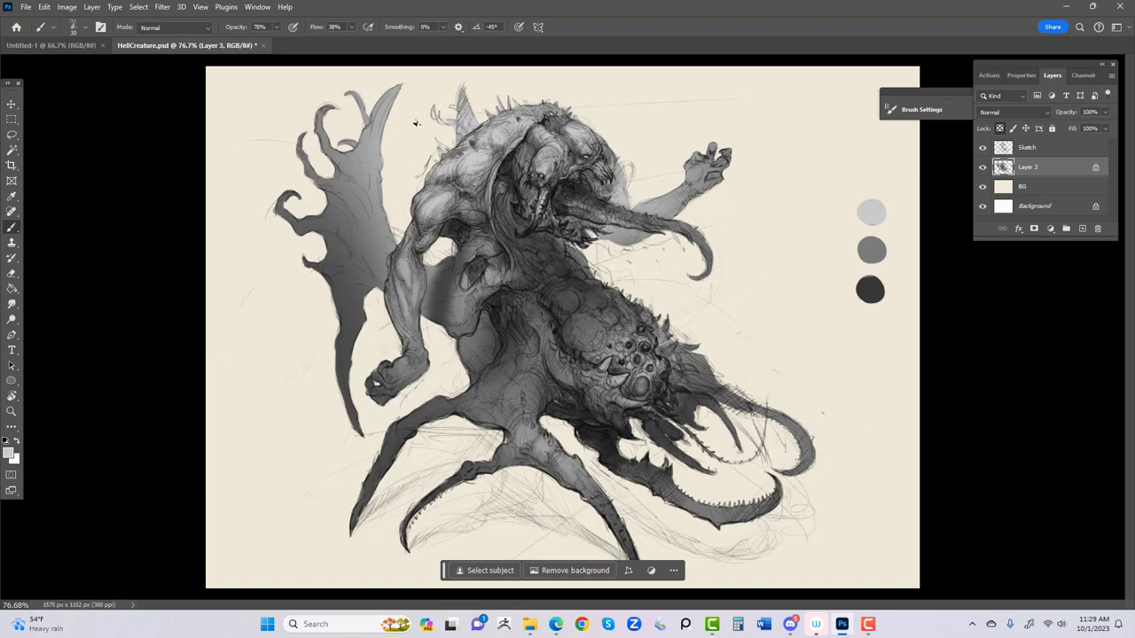
Step: Set the foreground color to the lighter gray e9e9e9 and return to the brush
{"action": "left_click", "coordinate": [13, 457]}
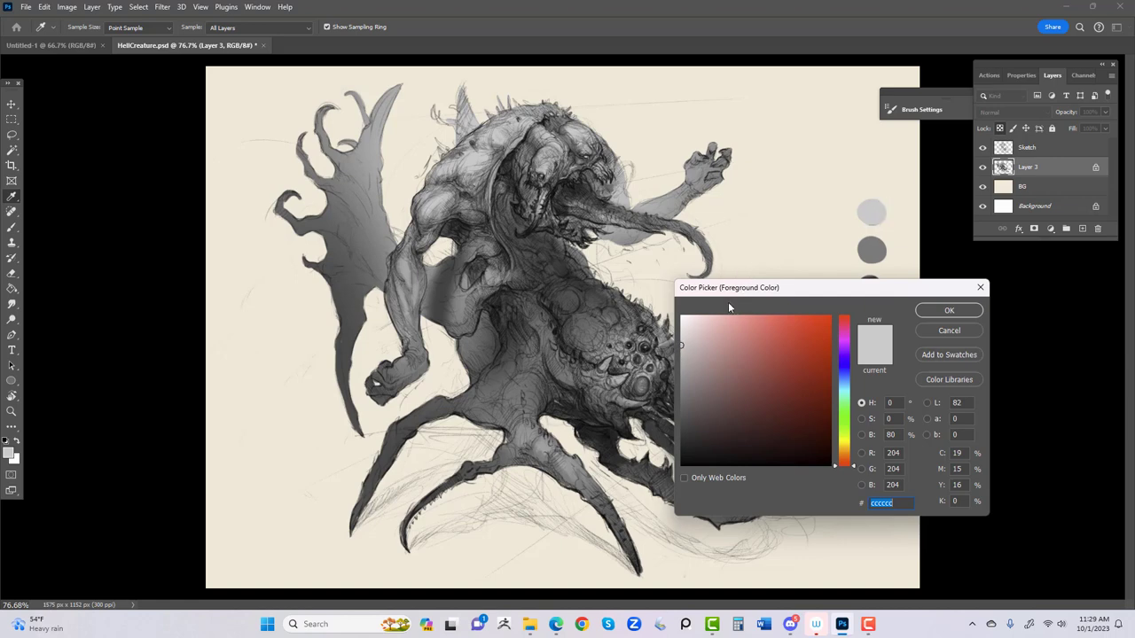
{"action": "left_click", "coordinate": [679, 338]}
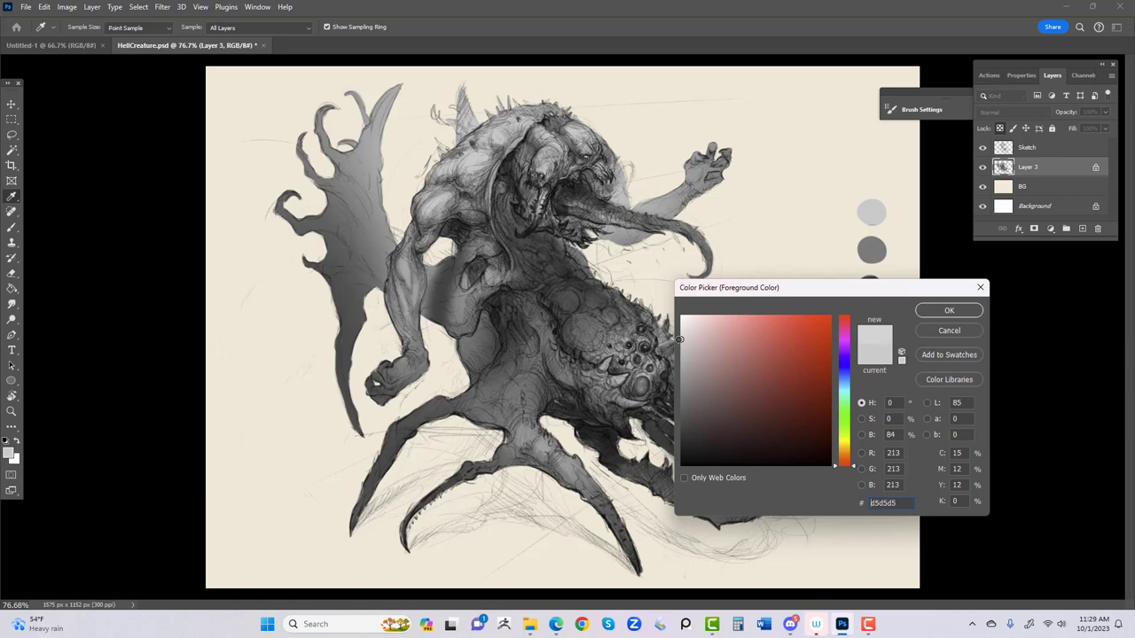
{"action": "left_click_drag", "start_coordinate": [679, 338], "coordinate": [679, 328]}
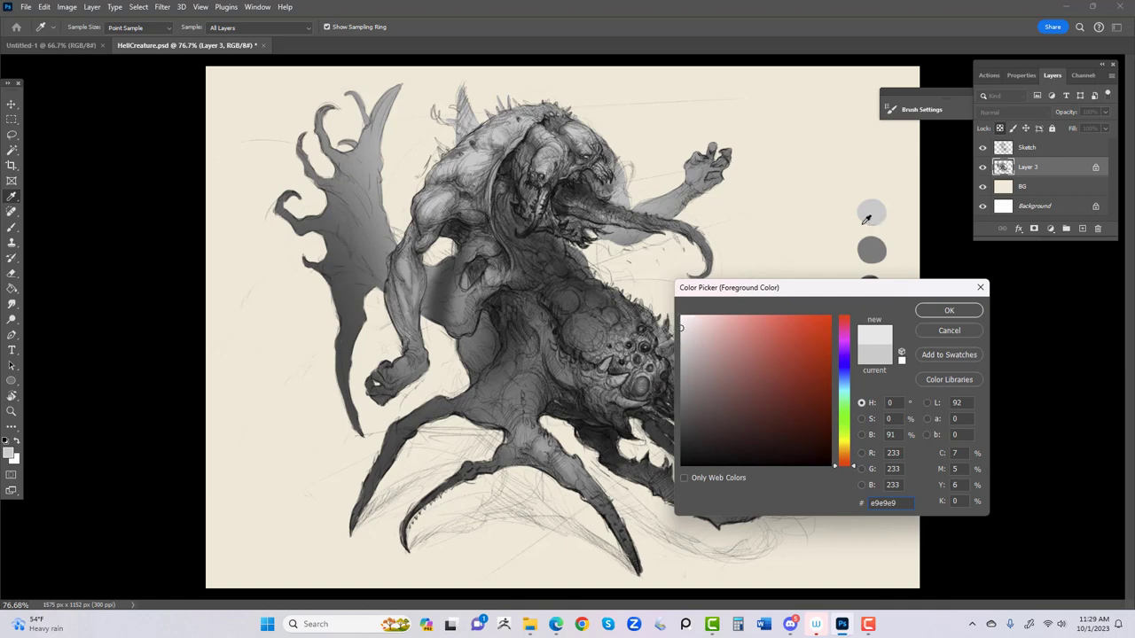
{"action": "left_click", "coordinate": [926, 313]}
{"action": "key", "text": "b"}
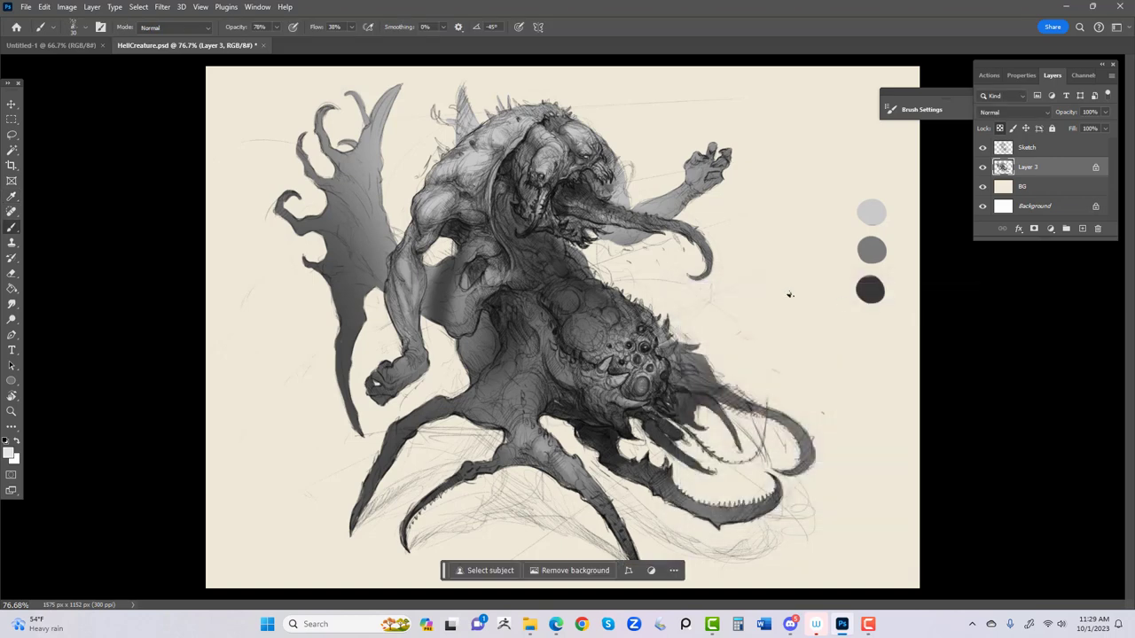
Step: Switch to the 50 px hard round brush with 100% hardness from JC's Brush Pack
{"action": "scroll", "coordinate": [563, 326], "scroll_direction": "down", "scroll_amount": 1}
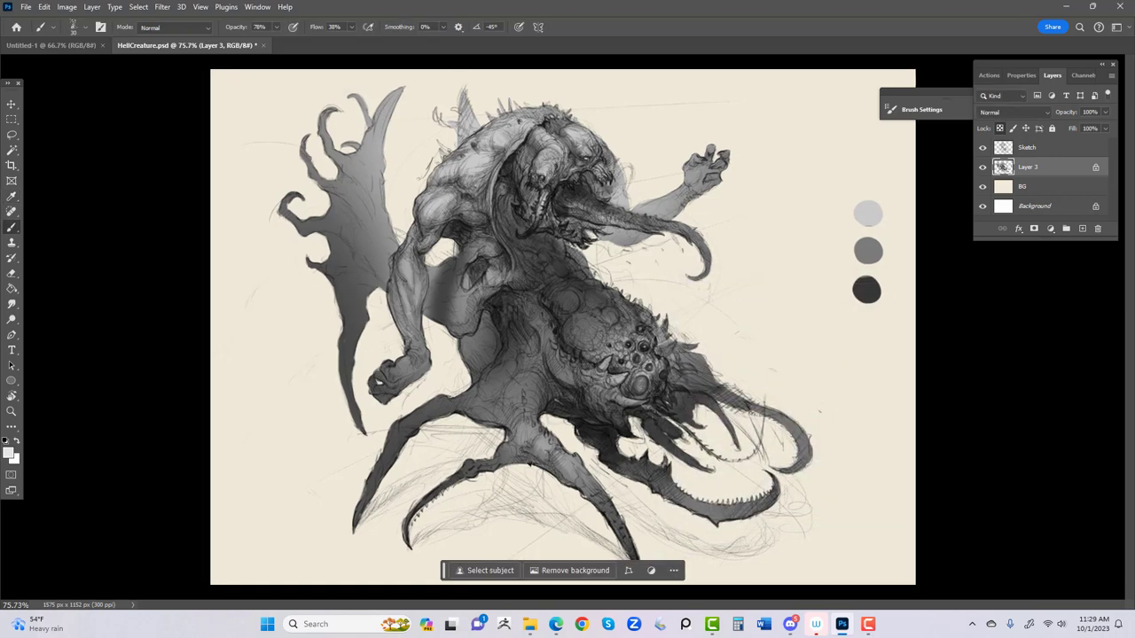
{"action": "right_click", "coordinate": [601, 412]}
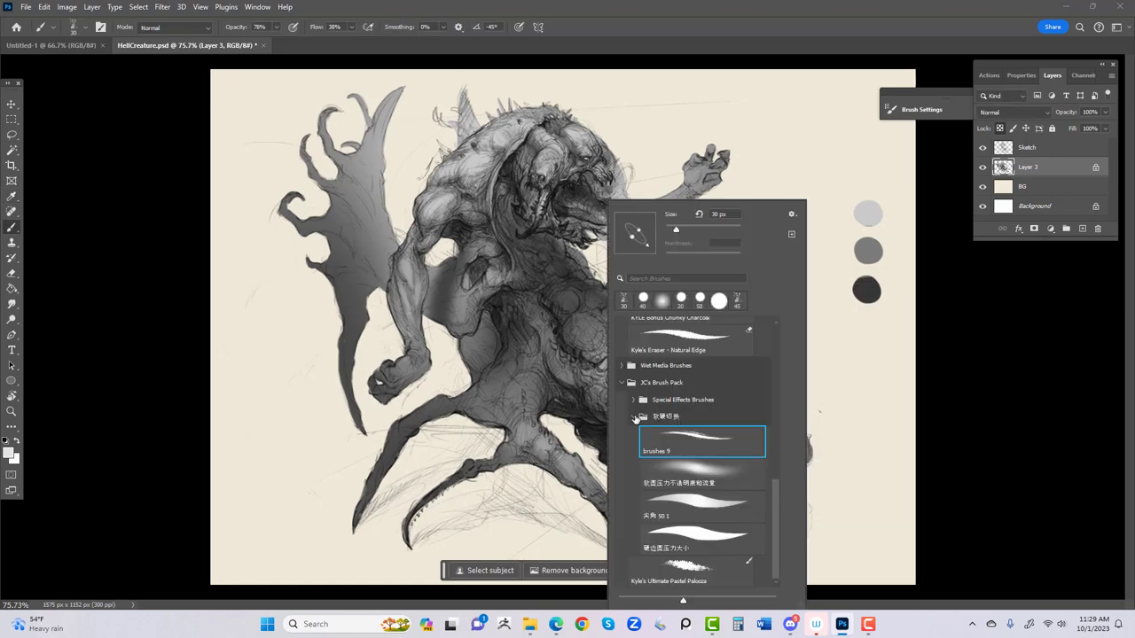
{"action": "left_click", "coordinate": [705, 509]}
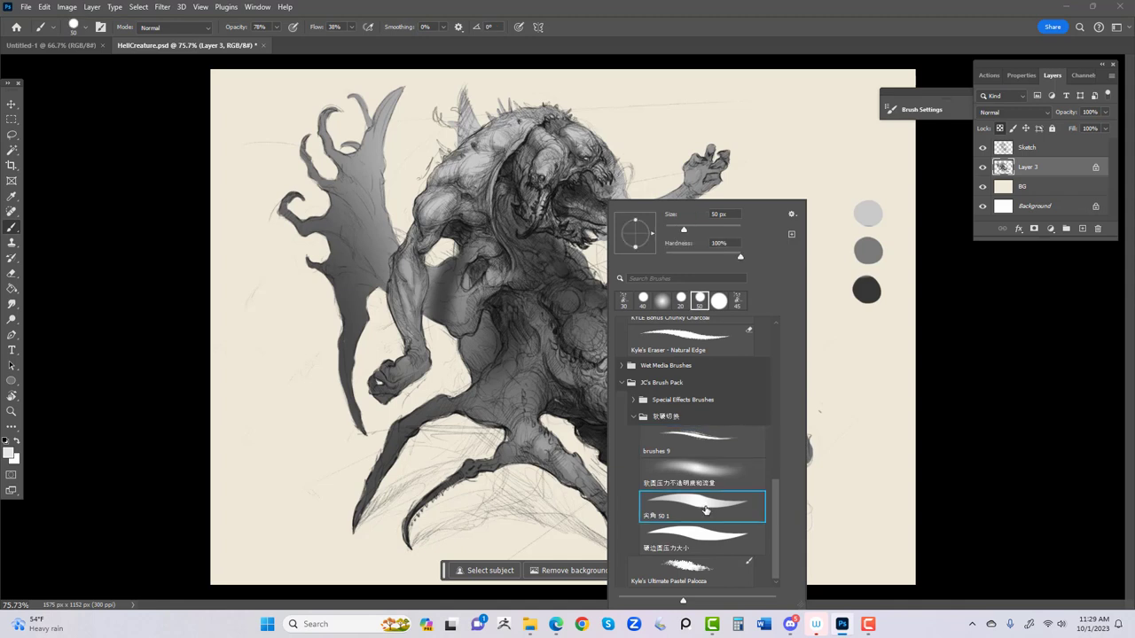
Step: Reduce the brush to 9 px and paint fine light highlights on the creature's heads and shoulder
{"action": "left_click", "coordinate": [678, 20]}
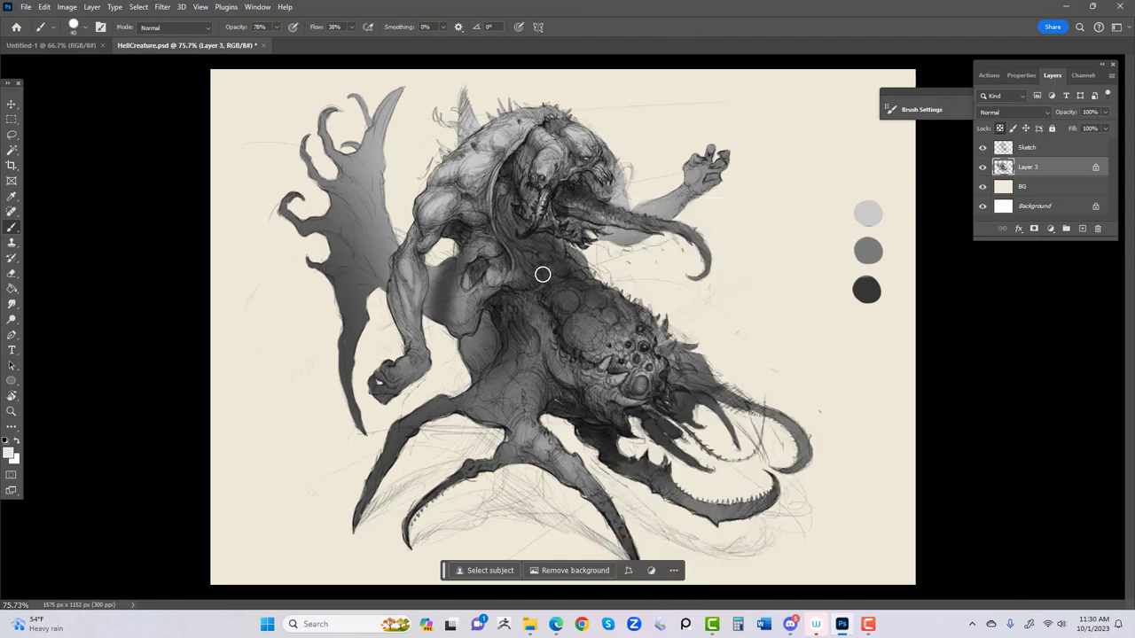
{"action": "key", "text": "bracketleft"}
{"action": "key", "text": "bracketleft"}
{"action": "key", "text": "bracketleft"}
{"action": "key", "text": "bracketleft"}
{"action": "key", "text": "bracketleft"}
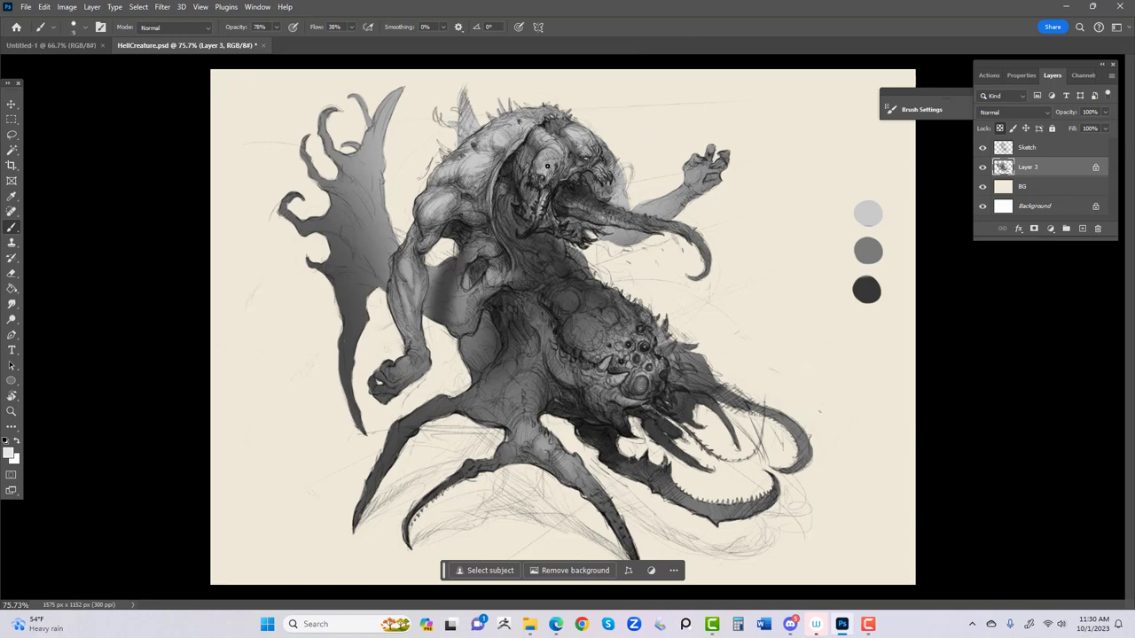
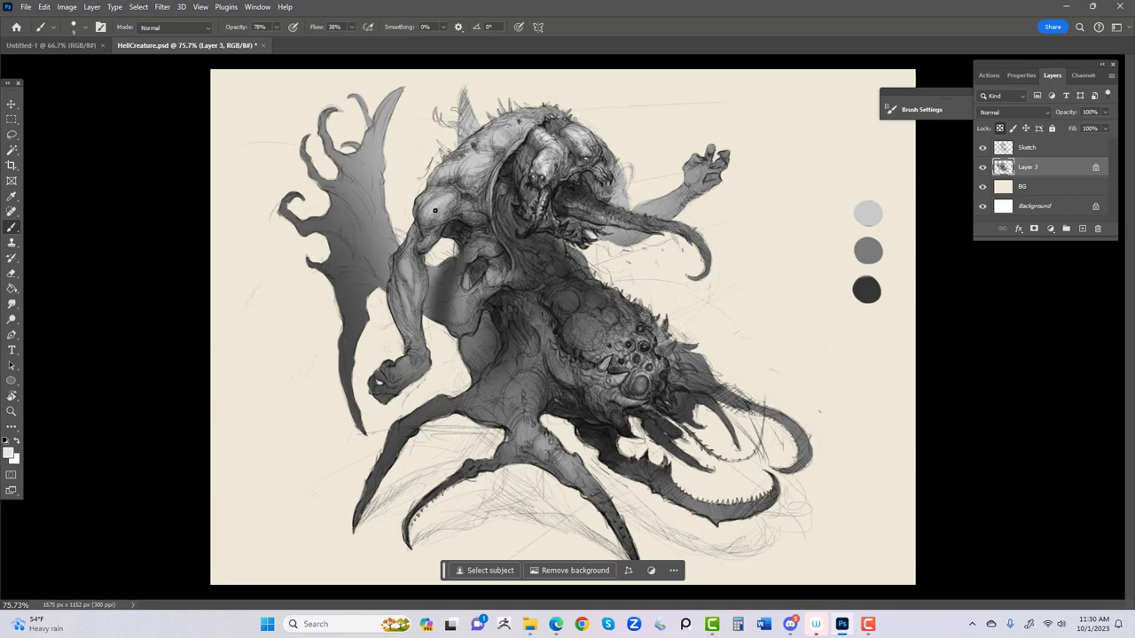
{"action": "mouse_move", "coordinate": [434, 210]}
{"action": "left_mouse_down"}
{"action": "mouse_move", "coordinate": [433, 220]}
{"action": "mouse_move", "coordinate": [448, 191]}
{"action": "mouse_move", "coordinate": [425, 226]}
{"action": "mouse_move", "coordinate": [427, 216]}
{"action": "left_mouse_up"}
Step: Paint light highlights across the upper back muscles, enlarging the hard brush to about 10 px
{"action": "scroll", "coordinate": [470, 164], "scroll_direction": "up", "scroll_amount": 4}
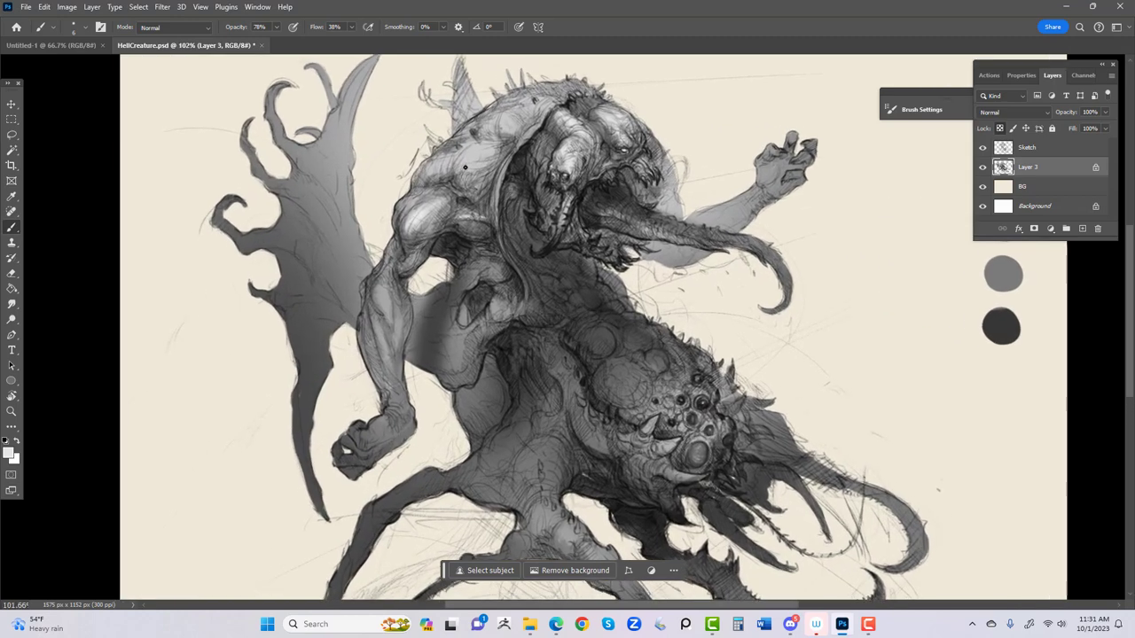
{"action": "scroll", "coordinate": [470, 163], "scroll_direction": "down", "scroll_amount": 1}
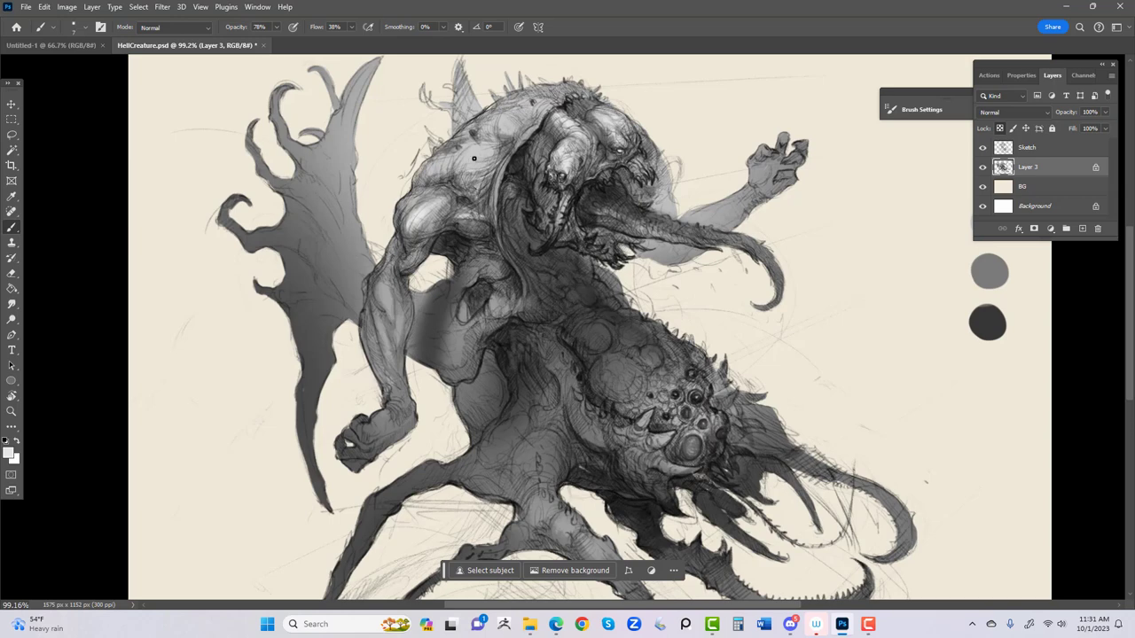
{"action": "key", "text": "bracketright"}
{"action": "key", "text": "bracketright"}
{"action": "key", "text": "bracketright"}
{"action": "key", "text": "bracketright"}
{"action": "key", "text": "bracketleft"}
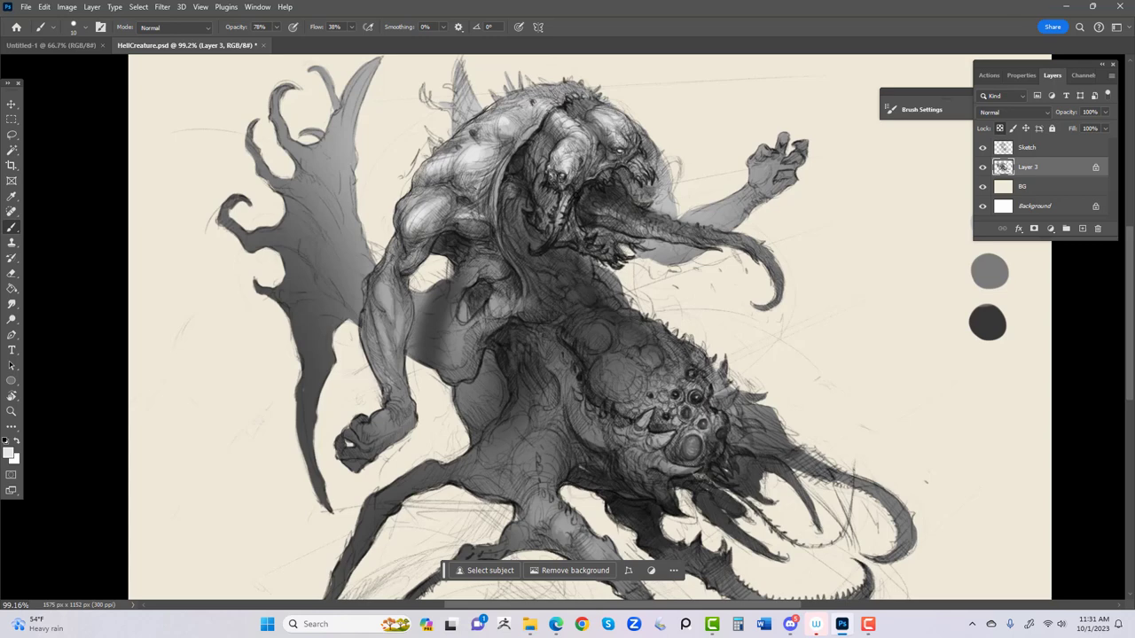
Step: Add light strokes to the front head and the ridge of the upper back, then down the forearm
{"action": "mouse_move", "coordinate": [571, 208]}
{"action": "left_mouse_down"}
{"action": "mouse_move", "coordinate": [531, 124]}
{"action": "mouse_move", "coordinate": [572, 205]}
{"action": "left_mouse_up"}
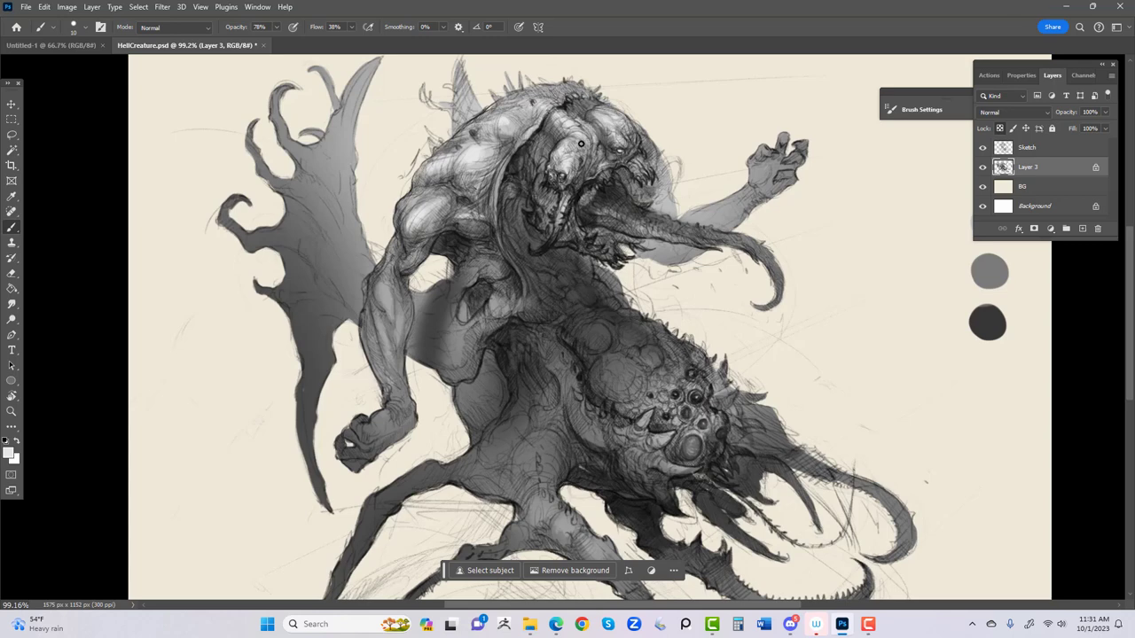
{"action": "left_click_drag", "start_coordinate": [570, 135], "coordinate": [596, 152]}
{"action": "mouse_move", "coordinate": [553, 110]}
{"action": "left_mouse_down"}
{"action": "mouse_move", "coordinate": [505, 112]}
{"action": "mouse_move", "coordinate": [538, 124]}
{"action": "mouse_move", "coordinate": [472, 142]}
{"action": "left_mouse_up"}
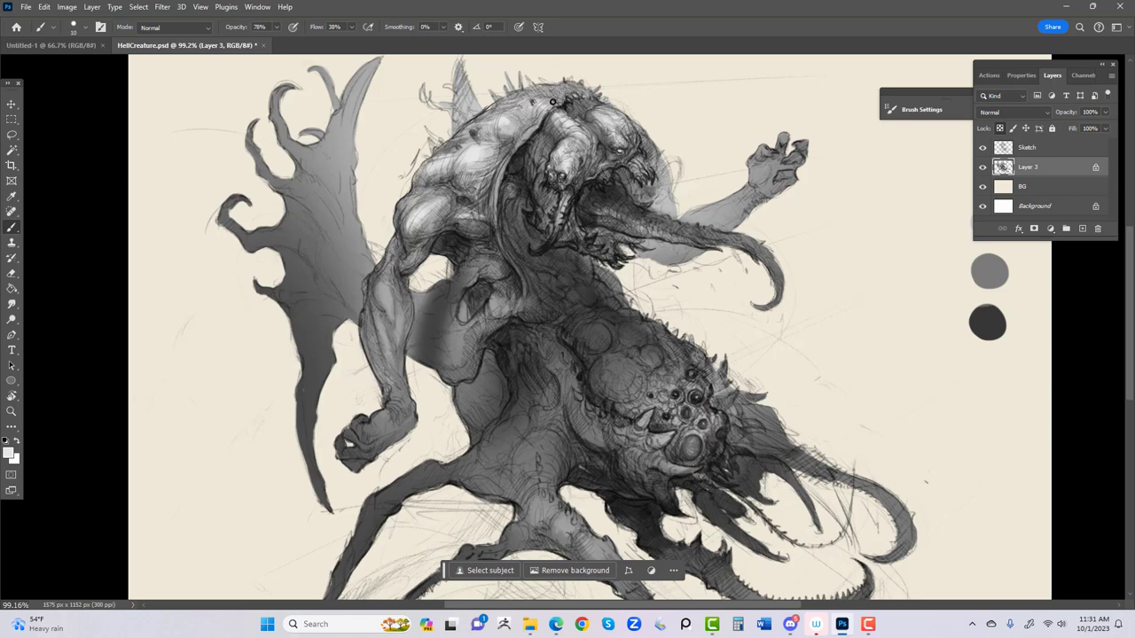
{"action": "left_click_drag", "start_coordinate": [517, 101], "coordinate": [541, 109]}
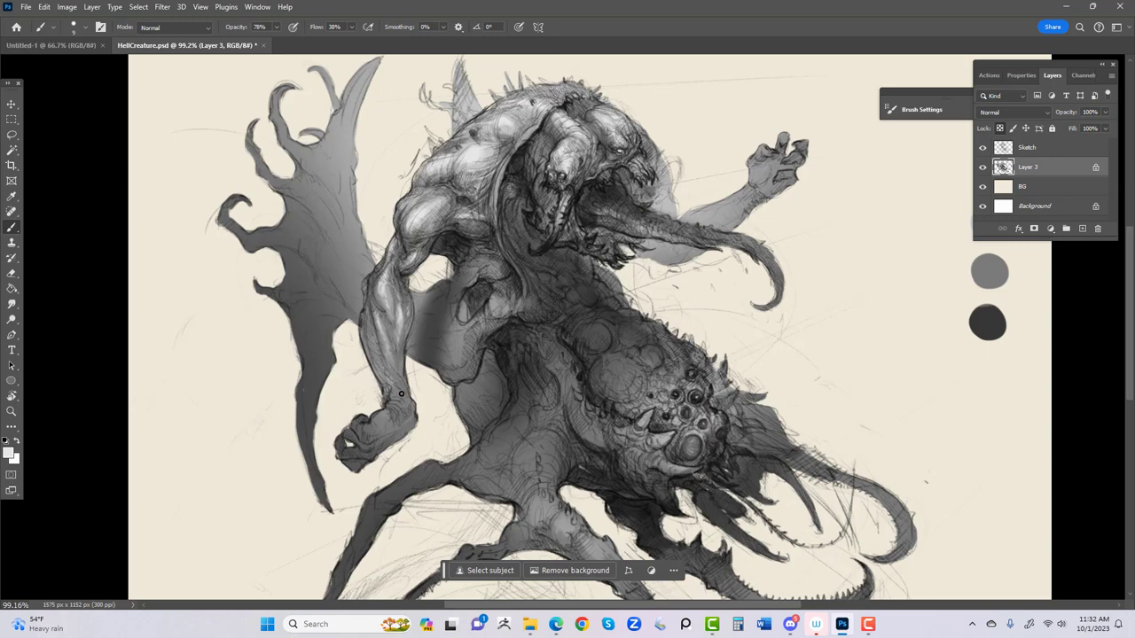
{"action": "mouse_move", "coordinate": [404, 394]}
{"action": "left_mouse_down"}
{"action": "mouse_move", "coordinate": [412, 422]}
{"action": "mouse_move", "coordinate": [390, 392]}
{"action": "left_mouse_up"}
{"action": "key", "text": "ctrl+z"}
{"action": "key", "text": "ctrl+z"}
Step: Switch to the soft round brush with 0% hardness at 30 px and softly lighten the wrist and fist
{"action": "right_click", "coordinate": [402, 381]}
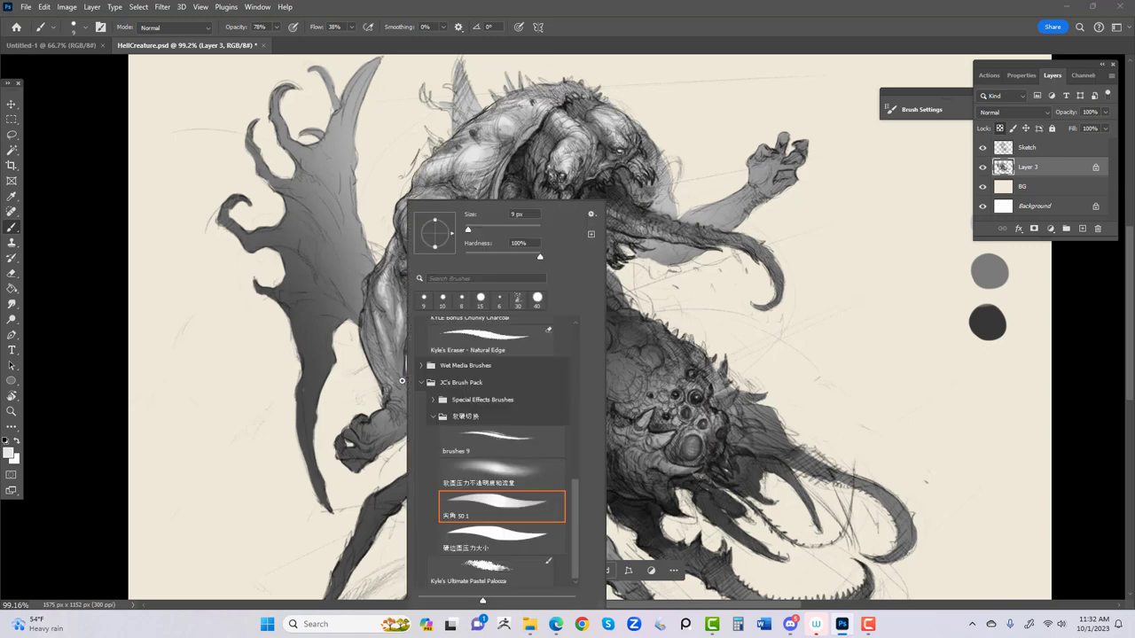
{"action": "left_click", "coordinate": [516, 478]}
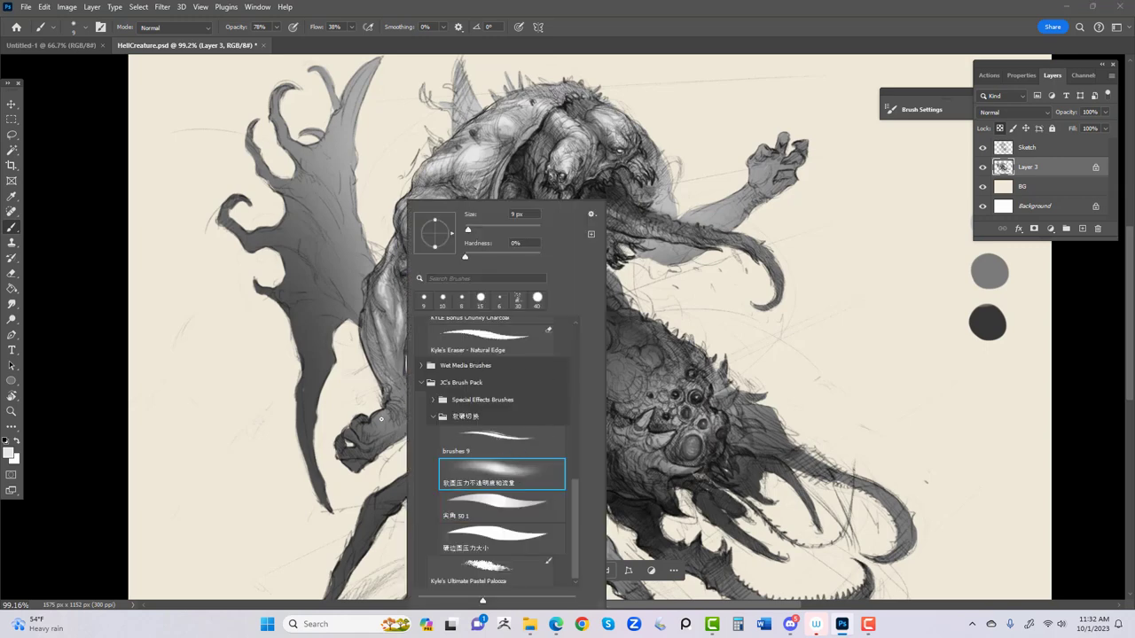
{"action": "left_click", "coordinate": [382, 418]}
{"action": "key", "text": "bracketright"}
{"action": "key", "text": "bracketright"}
{"action": "key", "text": "bracketright"}
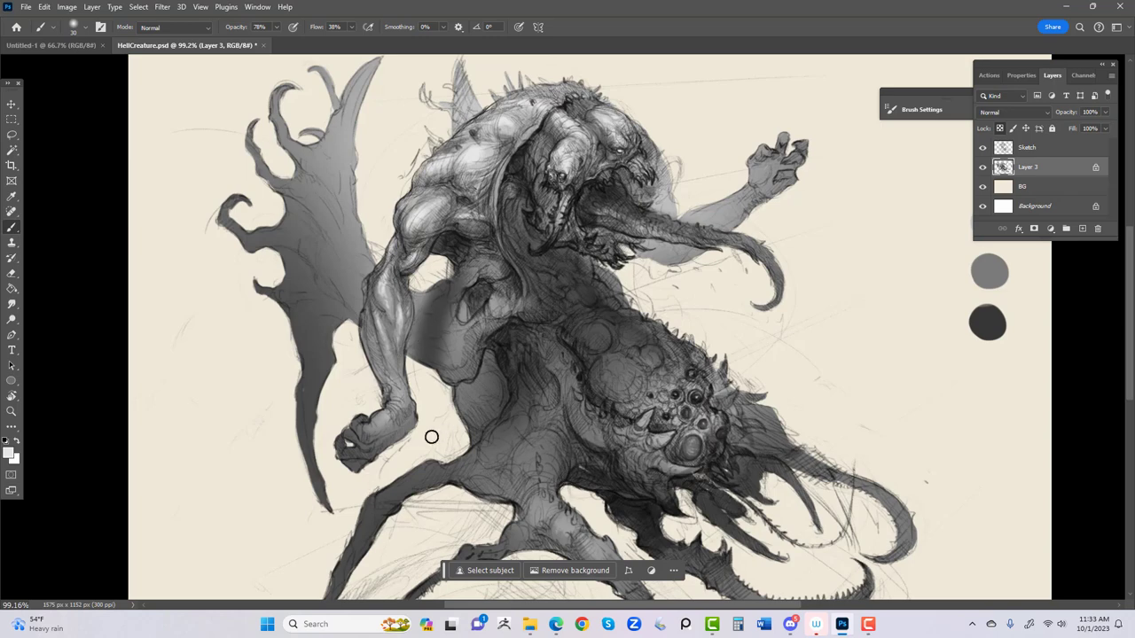
Step: Switch back to the hard round brush, reduce it to 8 px and paint light highlights on the wrist and fist
{"action": "right_click", "coordinate": [431, 437]}
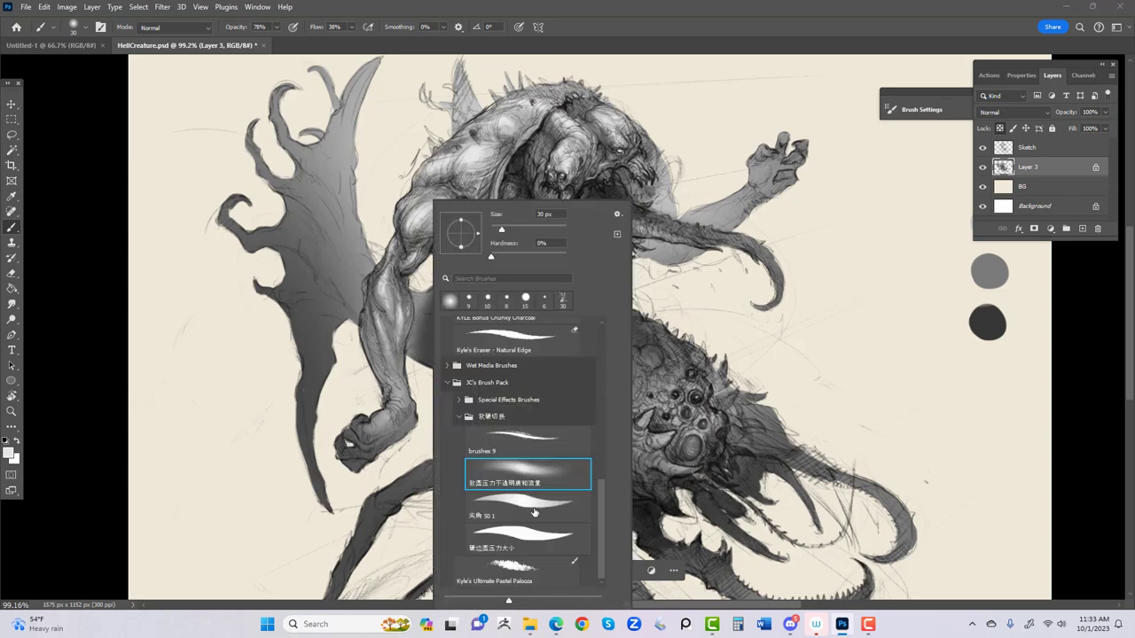
{"action": "left_click", "coordinate": [536, 509]}
{"action": "key", "text": "Escape"}
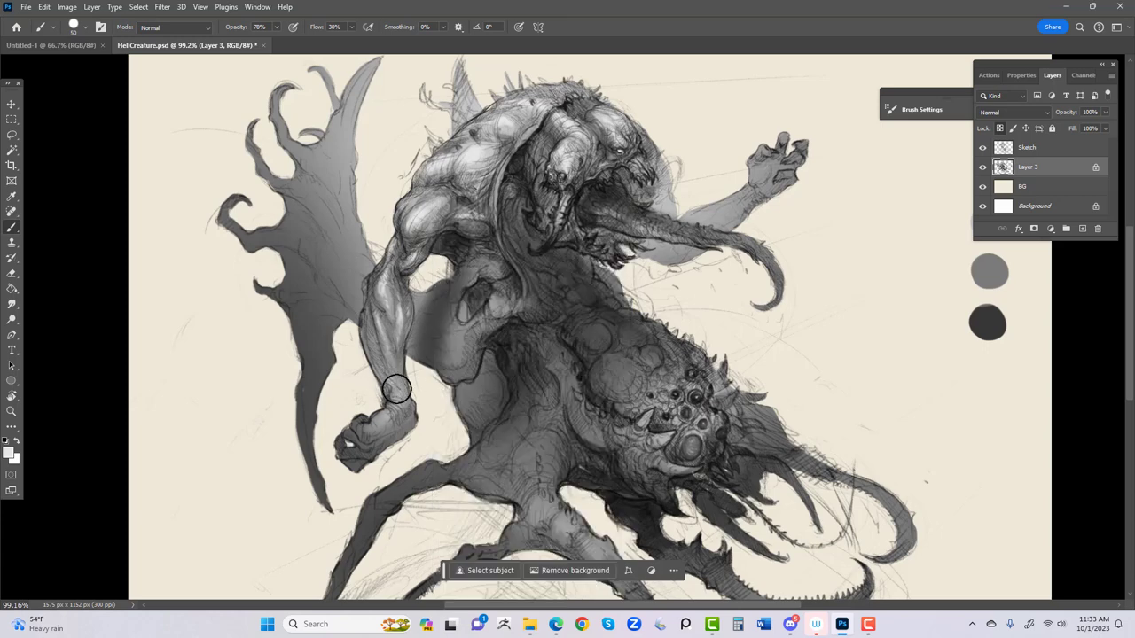
{"action": "key", "text": "bracketleft"}
{"action": "key", "text": "bracketleft"}
{"action": "key", "text": "bracketleft"}
{"action": "key", "text": "bracketleft"}
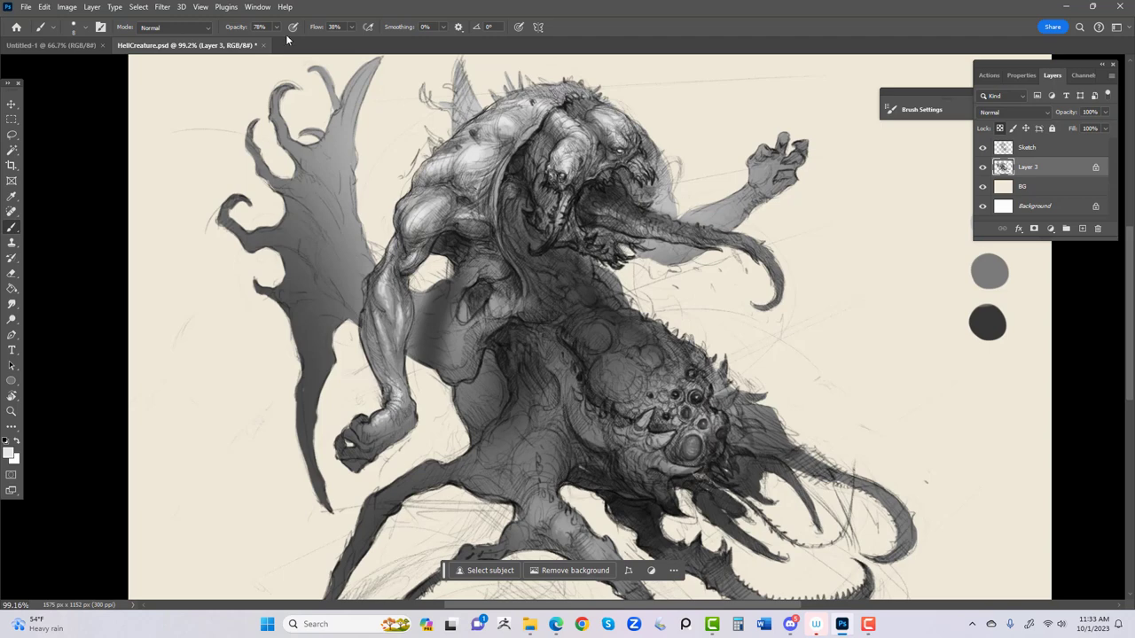
{"action": "left_click_drag", "start_coordinate": [257, 27], "coordinate": [269, 27]}
{"action": "scroll", "coordinate": [329, 538], "scroll_direction": "down", "scroll_amount": 5}
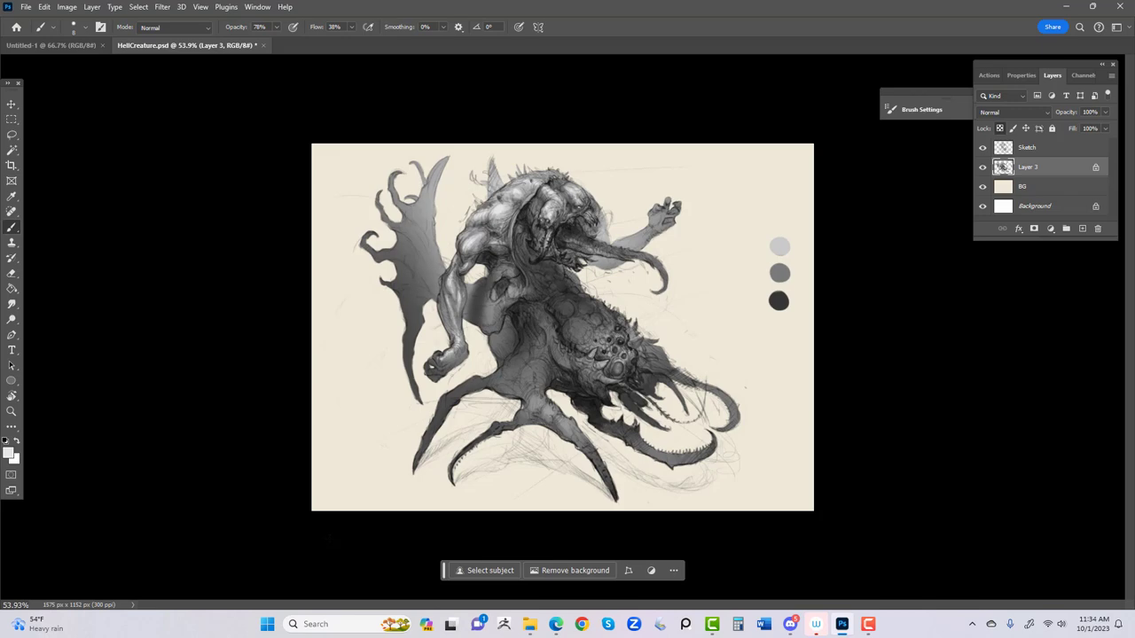
{"action": "scroll", "coordinate": [329, 538], "scroll_direction": "up", "scroll_amount": 5}
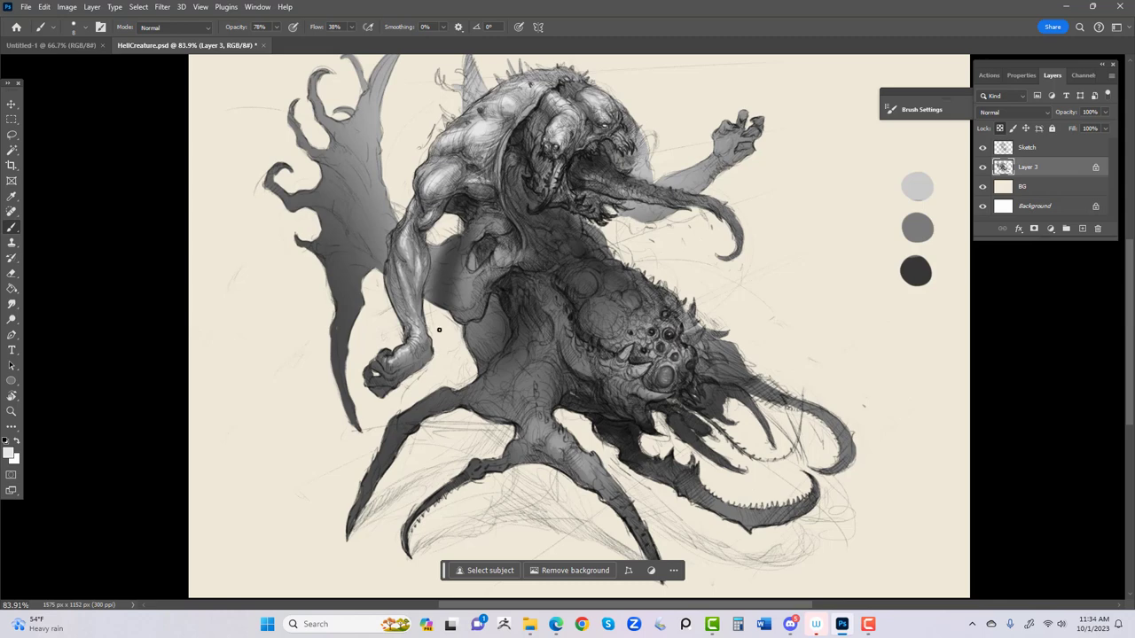
Step: Switch to the soft round brush and paint light gray over the creature's waist
{"action": "right_click", "coordinate": [528, 302]}
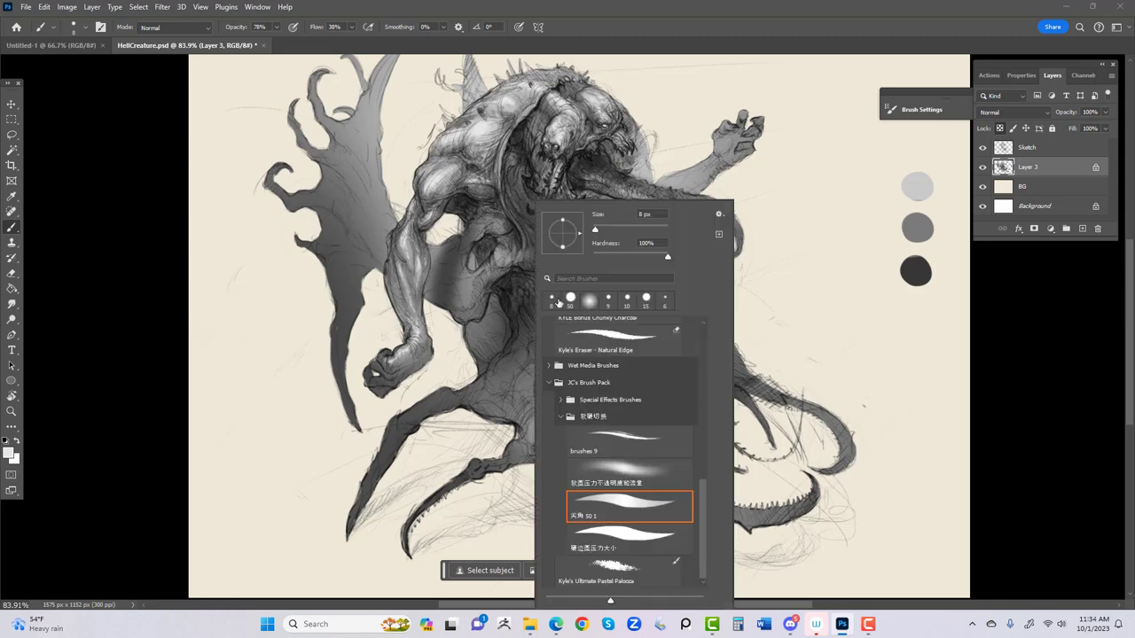
{"action": "left_click", "coordinate": [463, 290]}
{"action": "key", "text": "bracketright"}
{"action": "key", "text": "bracketright"}
{"action": "key", "text": "bracketright"}
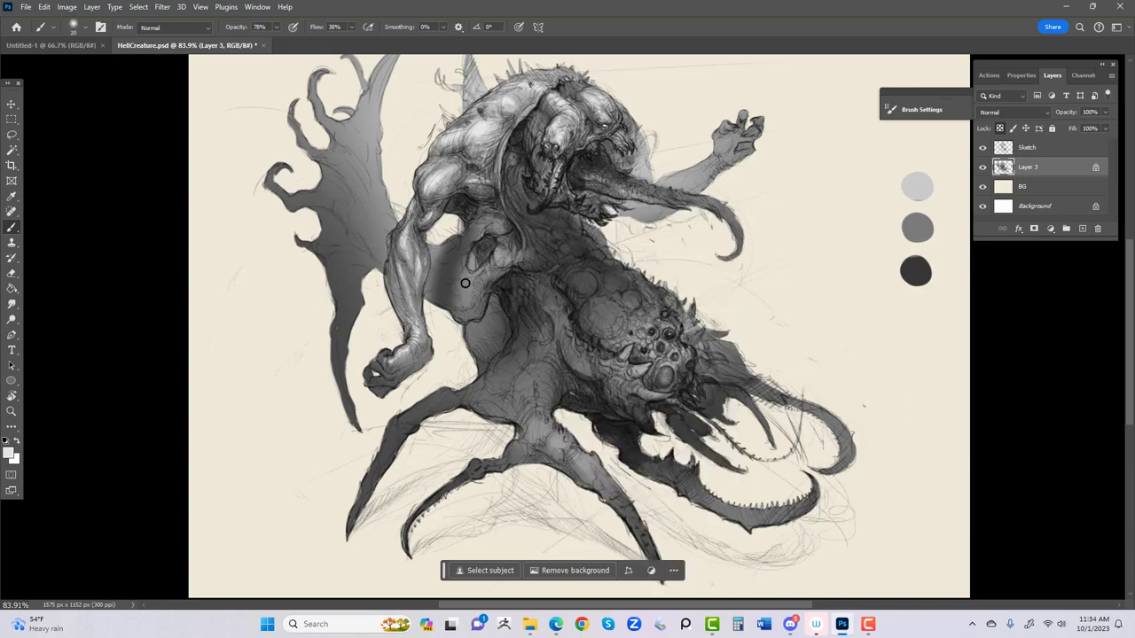
{"action": "mouse_move", "coordinate": [466, 274]}
{"action": "left_mouse_down"}
{"action": "mouse_move", "coordinate": [471, 256]}
{"action": "mouse_move", "coordinate": [453, 321]}
{"action": "mouse_move", "coordinate": [471, 257]}
{"action": "mouse_move", "coordinate": [470, 311]}
{"action": "left_mouse_up"}
{"action": "key", "text": "bracketleft"}
{"action": "key", "text": "bracketleft"}
{"action": "key", "text": "bracketleft"}
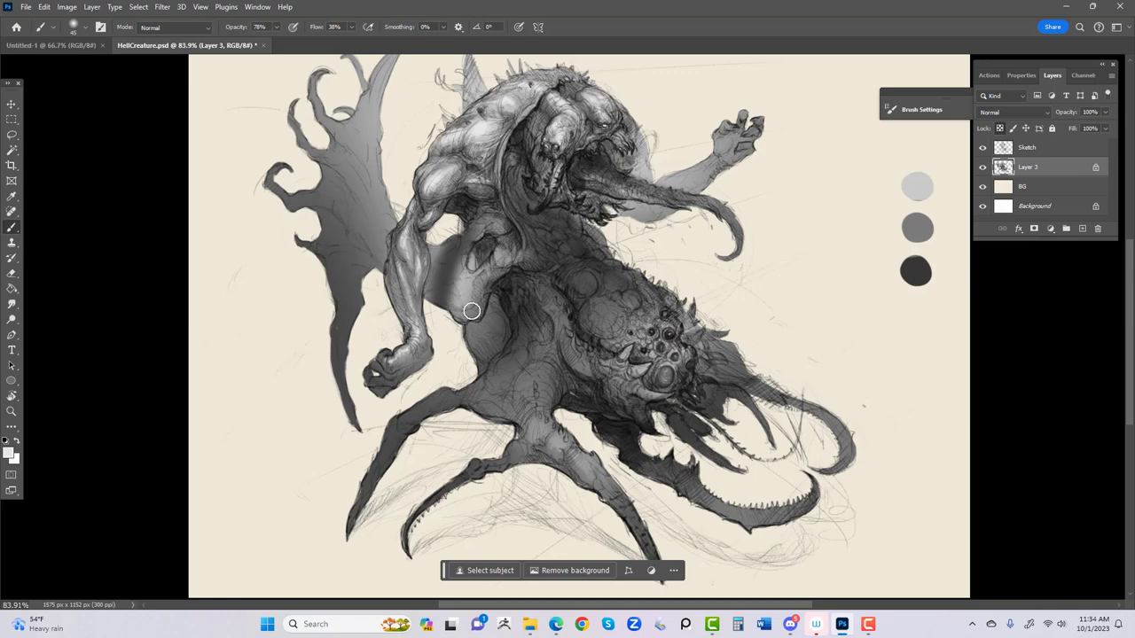
Step: Paint broad soft light strokes on the lower torso beside the hanging arm with the brush at about 40 px
{"action": "mouse_move", "coordinate": [438, 260]}
{"action": "left_mouse_down"}
{"action": "mouse_move", "coordinate": [426, 293]}
{"action": "mouse_move", "coordinate": [443, 244]}
{"action": "mouse_move", "coordinate": [440, 323]}
{"action": "mouse_move", "coordinate": [434, 275]}
{"action": "mouse_move", "coordinate": [433, 312]}
{"action": "mouse_move", "coordinate": [449, 237]}
{"action": "mouse_move", "coordinate": [443, 320]}
{"action": "left_mouse_up"}
{"action": "key", "text": "bracketleft"}
{"action": "key", "text": "bracketright"}
{"action": "key", "text": "bracketright"}
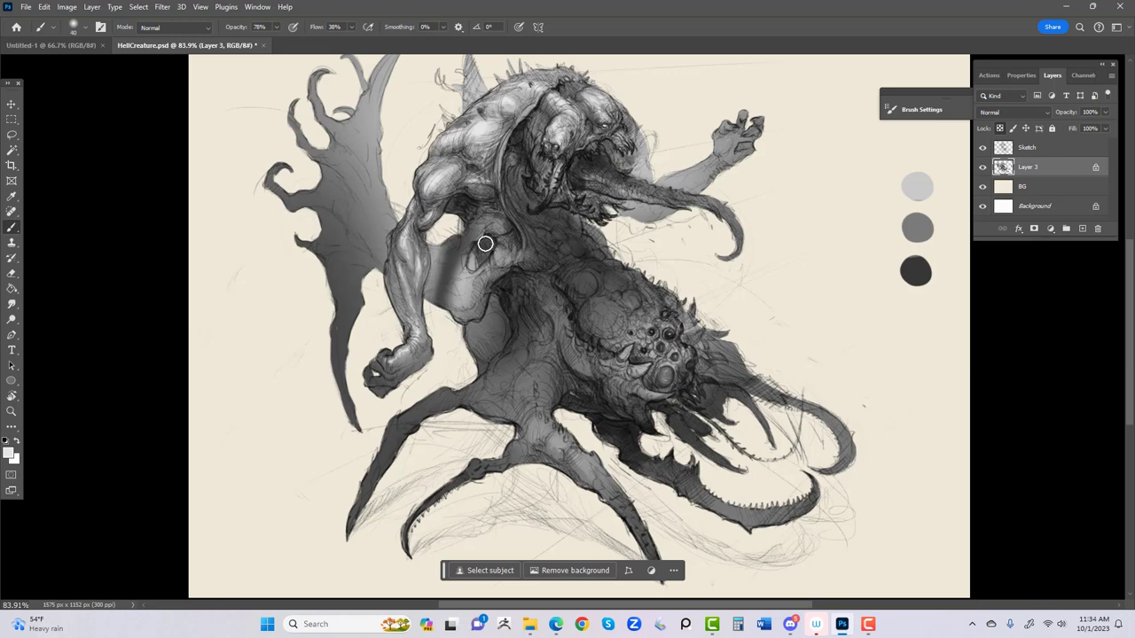
{"action": "mouse_move", "coordinate": [463, 240]}
{"action": "left_mouse_down"}
{"action": "mouse_move", "coordinate": [420, 320]}
{"action": "mouse_move", "coordinate": [478, 251]}
{"action": "mouse_move", "coordinate": [455, 341]}
{"action": "mouse_move", "coordinate": [429, 329]}
{"action": "left_mouse_up"}
Step: Sample the dark gray swatch and paint soft 15 px shadows along the hanging arm and the lower wing
{"action": "key", "text": "i"}
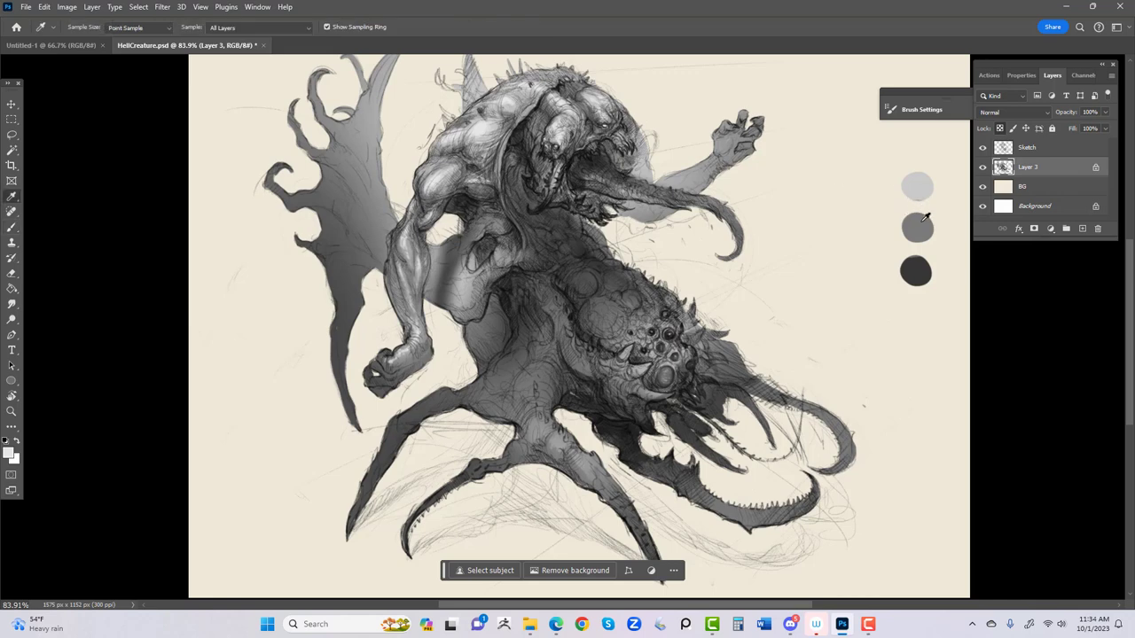
{"action": "left_click", "coordinate": [920, 262]}
{"action": "scroll", "coordinate": [433, 258], "scroll_direction": "up", "scroll_amount": 1}
{"action": "key", "text": "b"}
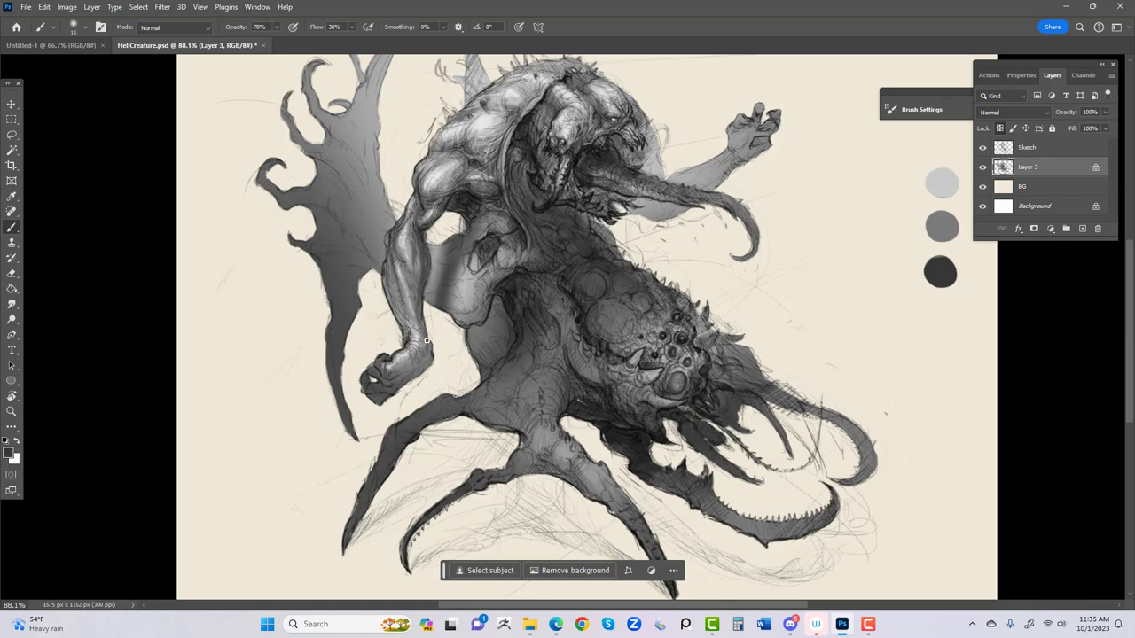
{"action": "scroll", "coordinate": [399, 346], "scroll_direction": "down", "scroll_amount": 3}
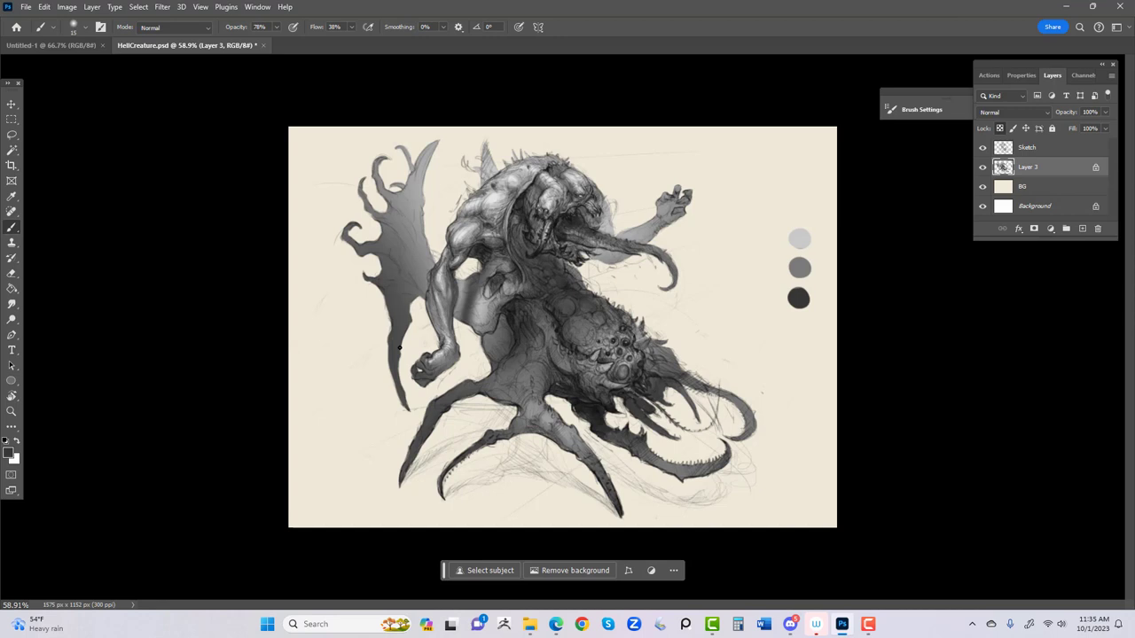
{"action": "scroll", "coordinate": [400, 347], "scroll_direction": "up", "scroll_amount": 3}
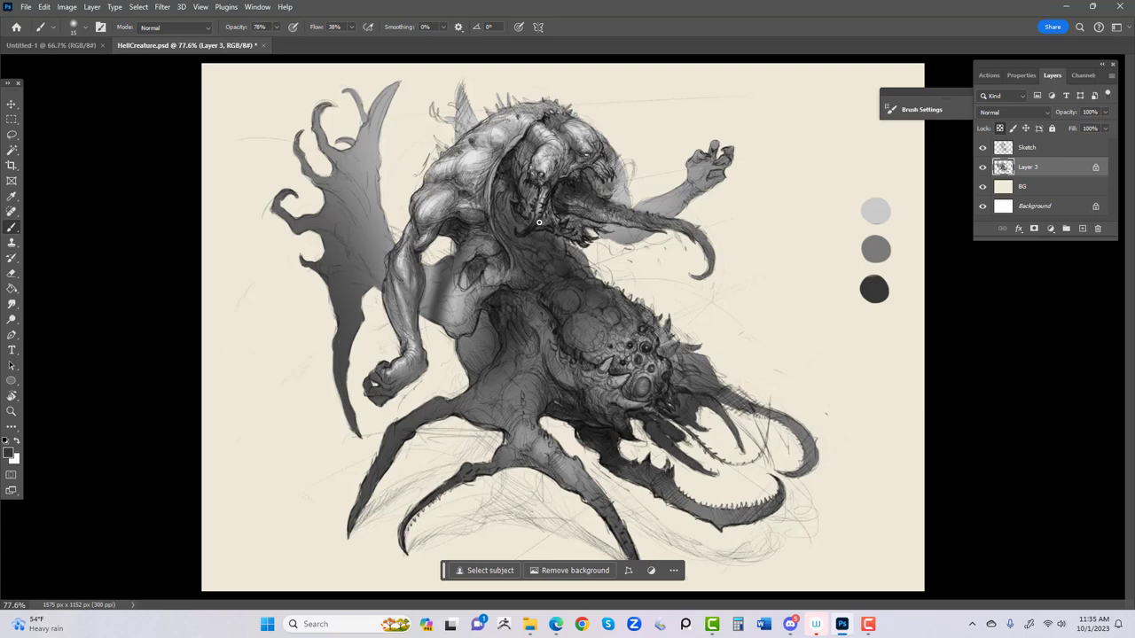
Step: Sample the light gray e7e7e7 from the shoulder highlight and return to the brush
{"action": "key", "text": "i"}
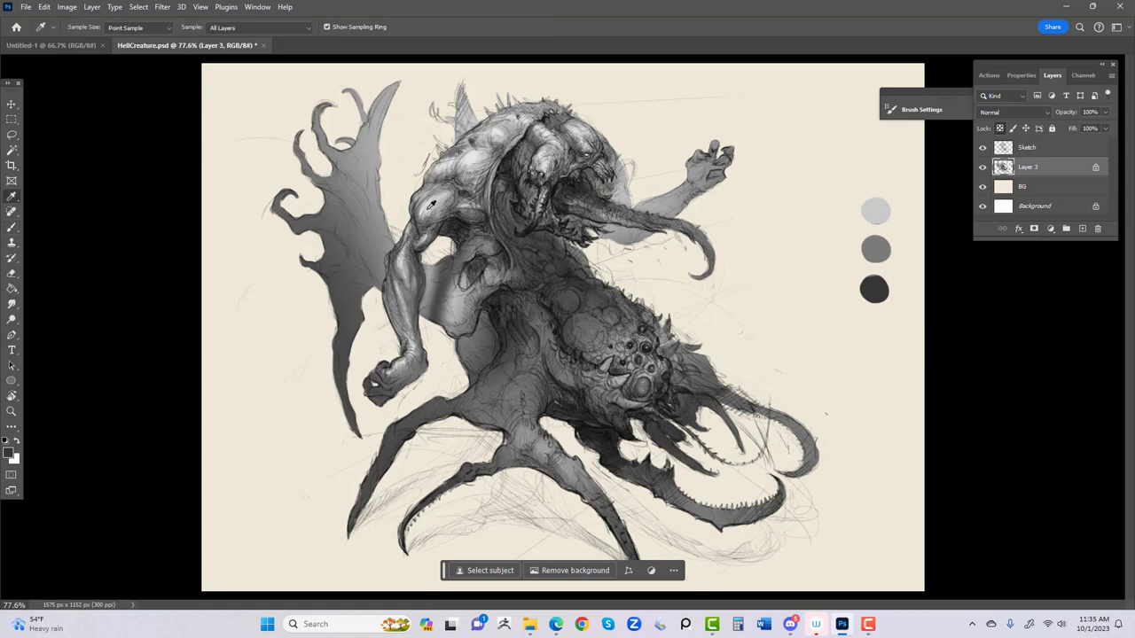
{"action": "left_click", "coordinate": [433, 204]}
{"action": "left_click", "coordinate": [9, 453]}
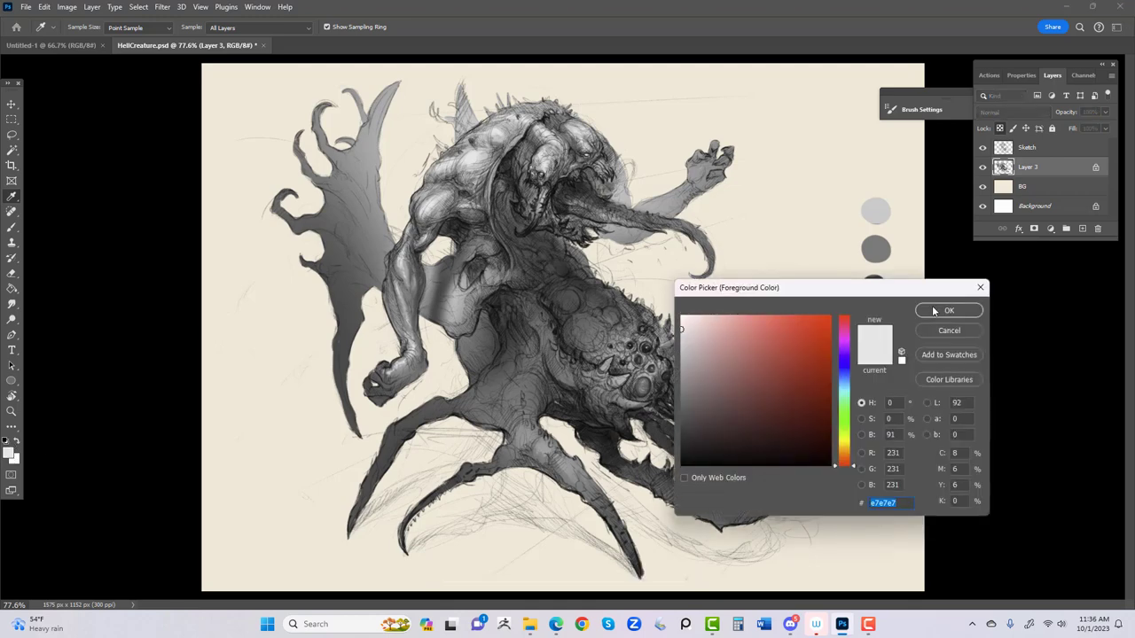
{"action": "left_click", "coordinate": [980, 289]}
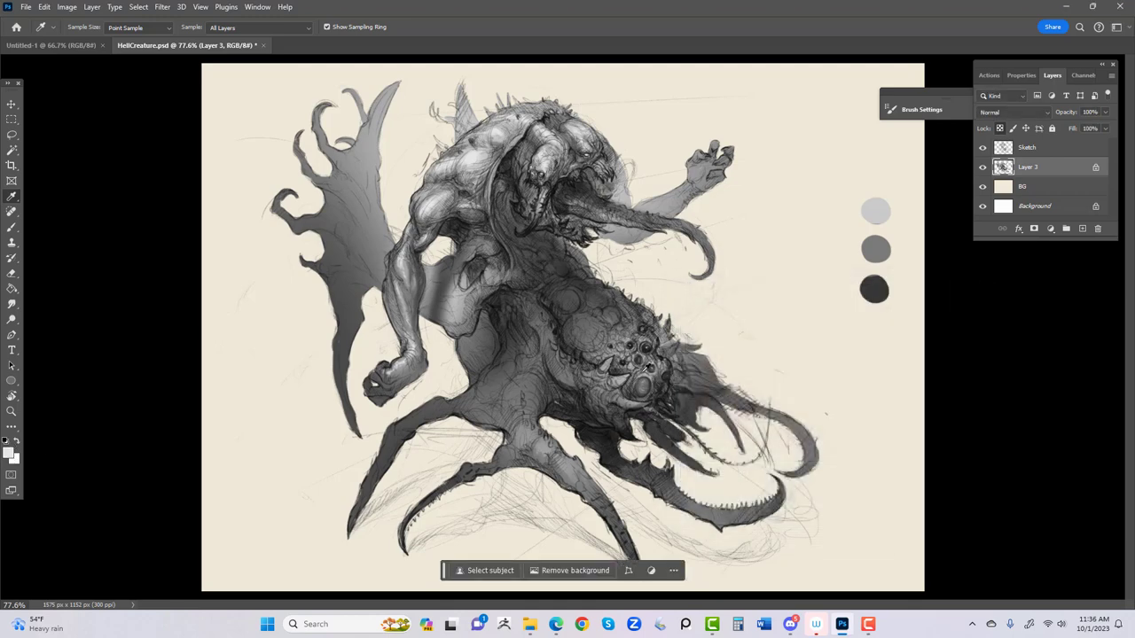
{"action": "key", "text": "b"}
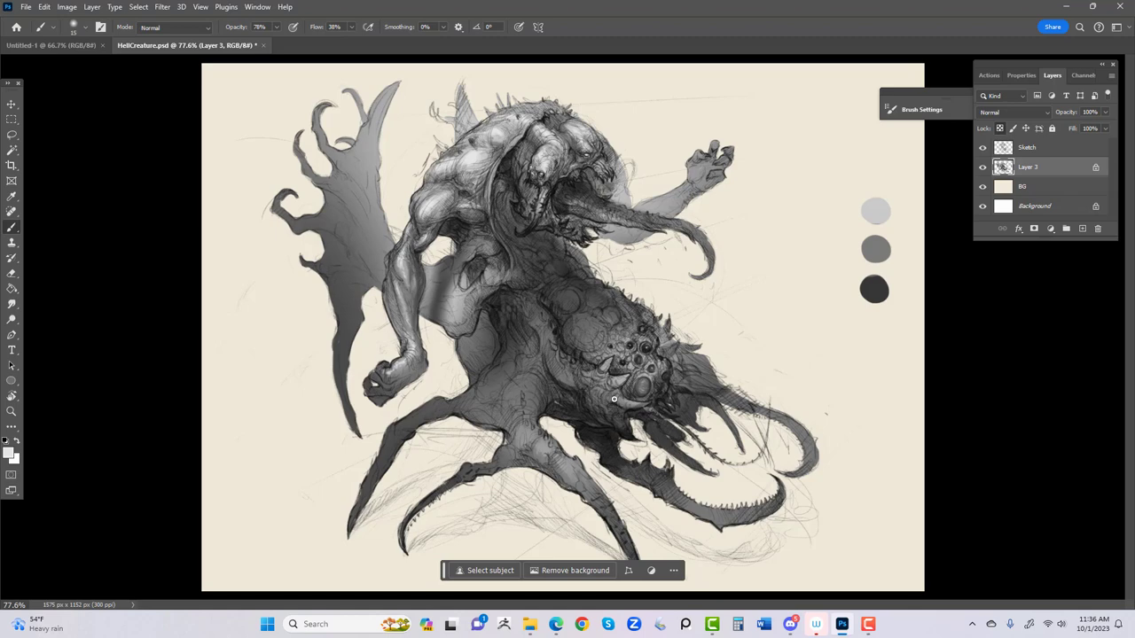
Step: Paint soft light highlights on the teeth, eyes and skin of the lower face, with brush sizes from 10 to 30 px
{"action": "key", "text": "bracketleft"}
{"action": "key", "text": "bracketleft"}
{"action": "right_click", "coordinate": [641, 404]}
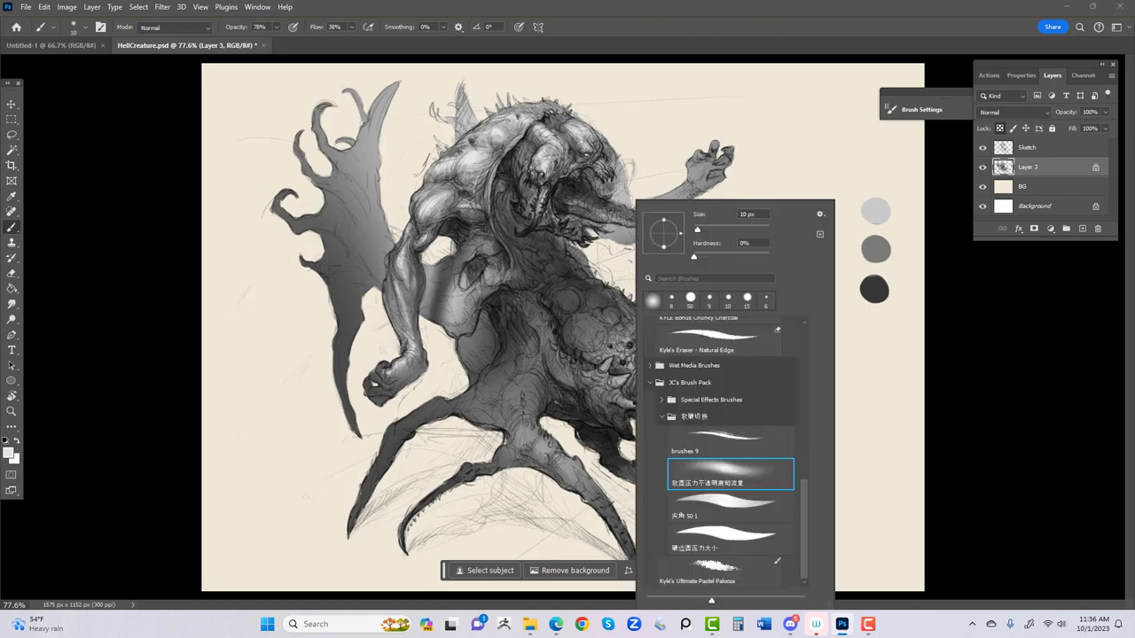
{"action": "key", "text": "Return"}
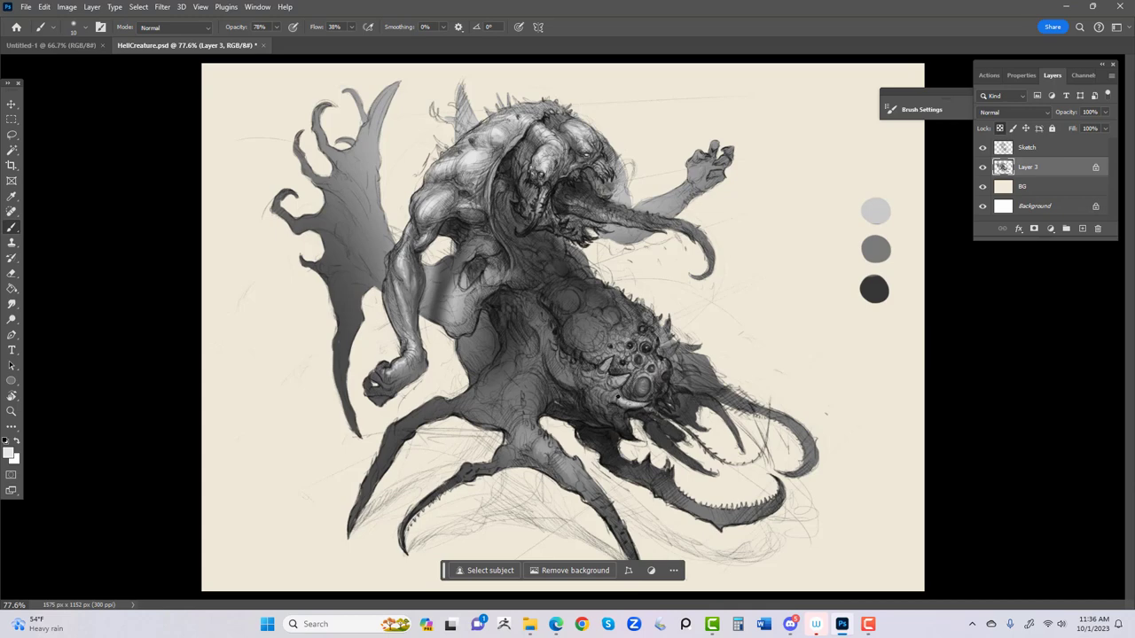
{"action": "left_click", "coordinate": [625, 377]}
{"action": "left_click_drag", "start_coordinate": [606, 365], "coordinate": [603, 377]}
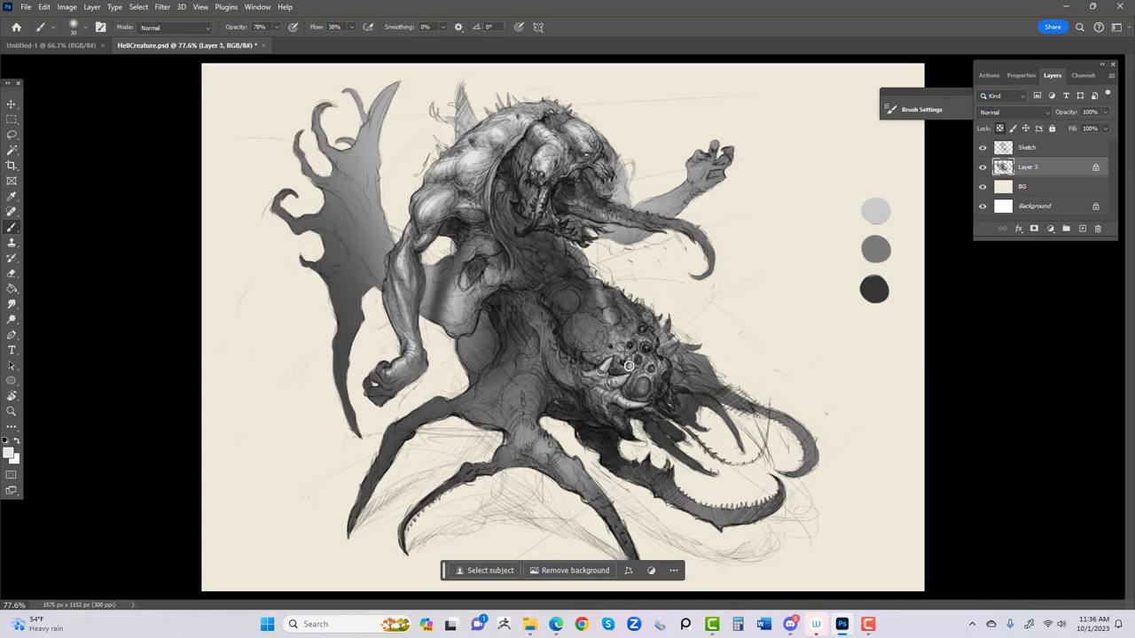
{"action": "left_click_drag", "start_coordinate": [629, 364], "coordinate": [589, 262]}
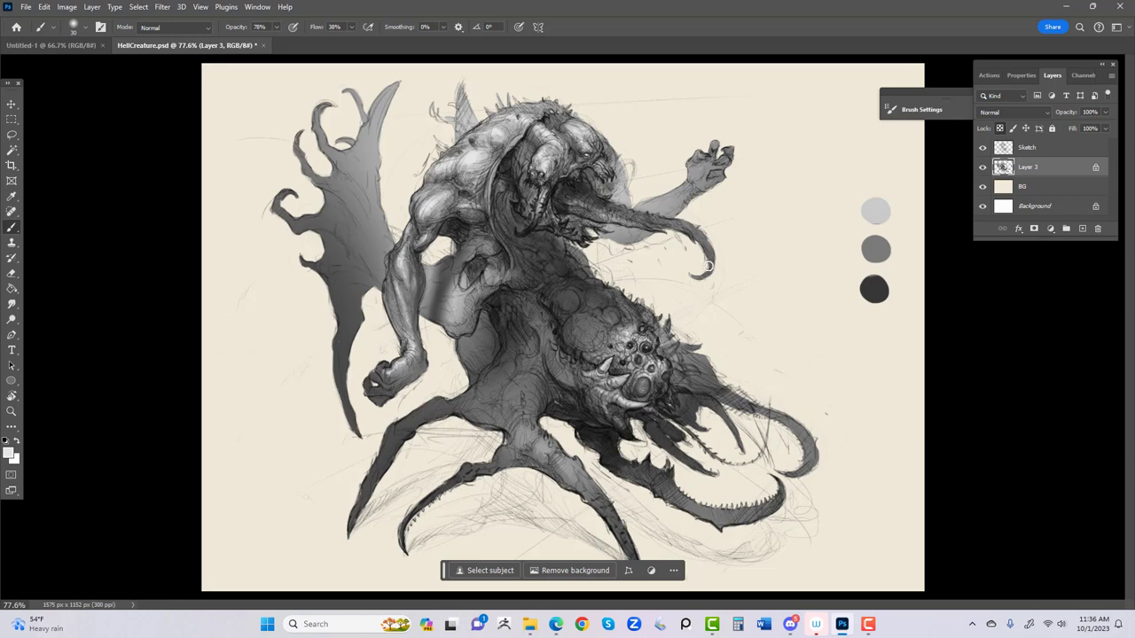
Step: Sample the dark gray swatch as the paint color and return to the brush
{"action": "key", "text": "i"}
{"action": "left_click", "coordinate": [876, 289]}
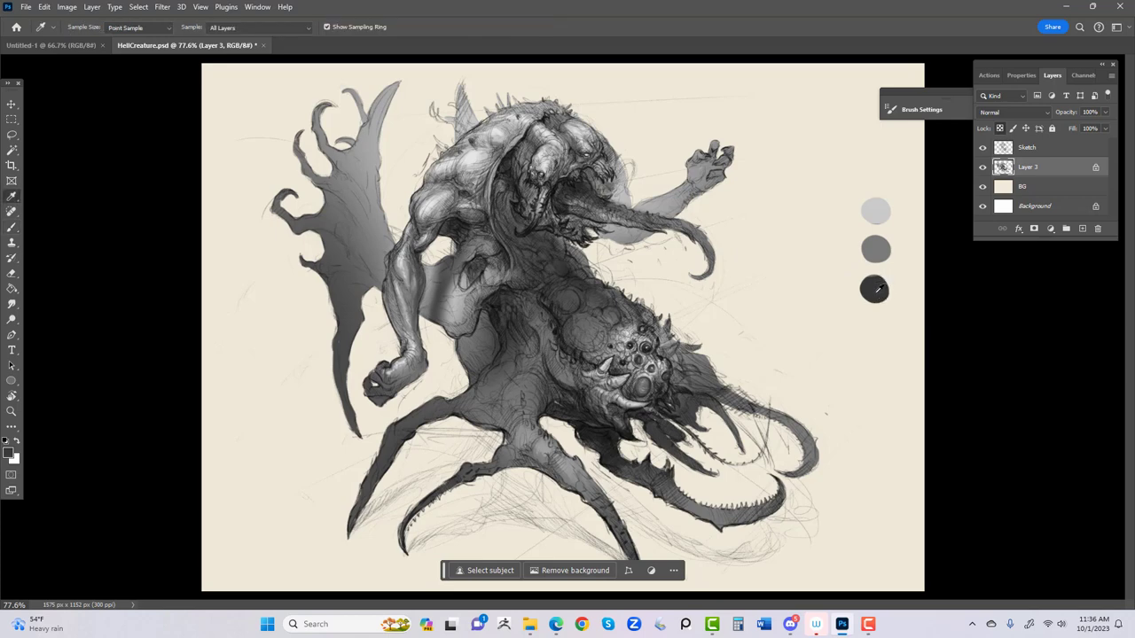
{"action": "key", "text": "b"}
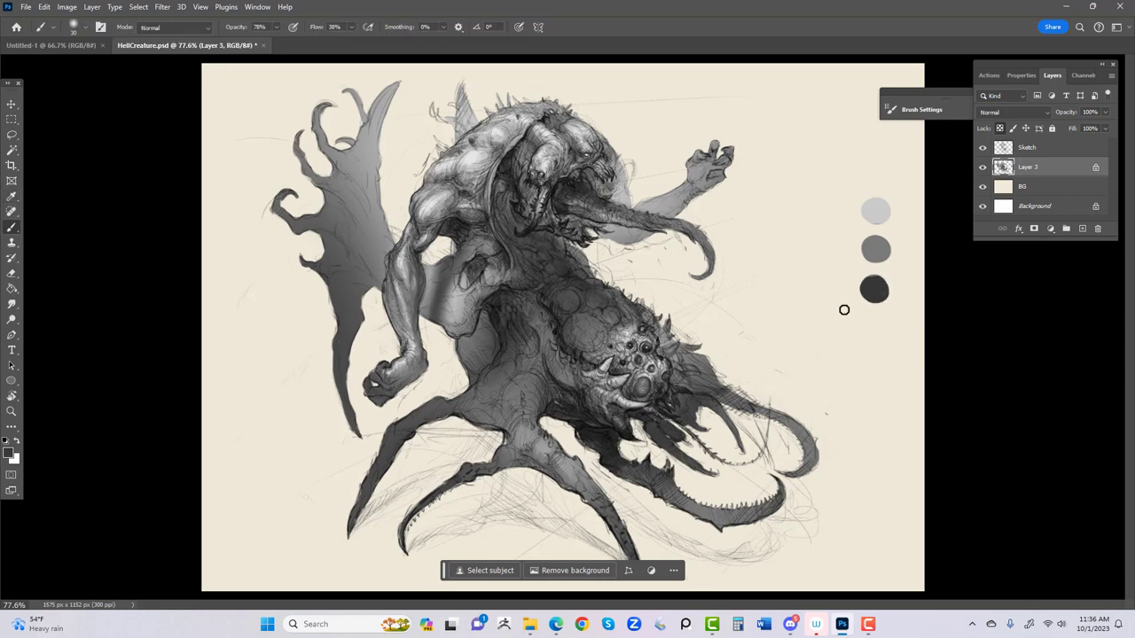
{"action": "key", "text": "i"}
{"action": "left_click", "coordinate": [9, 453]}
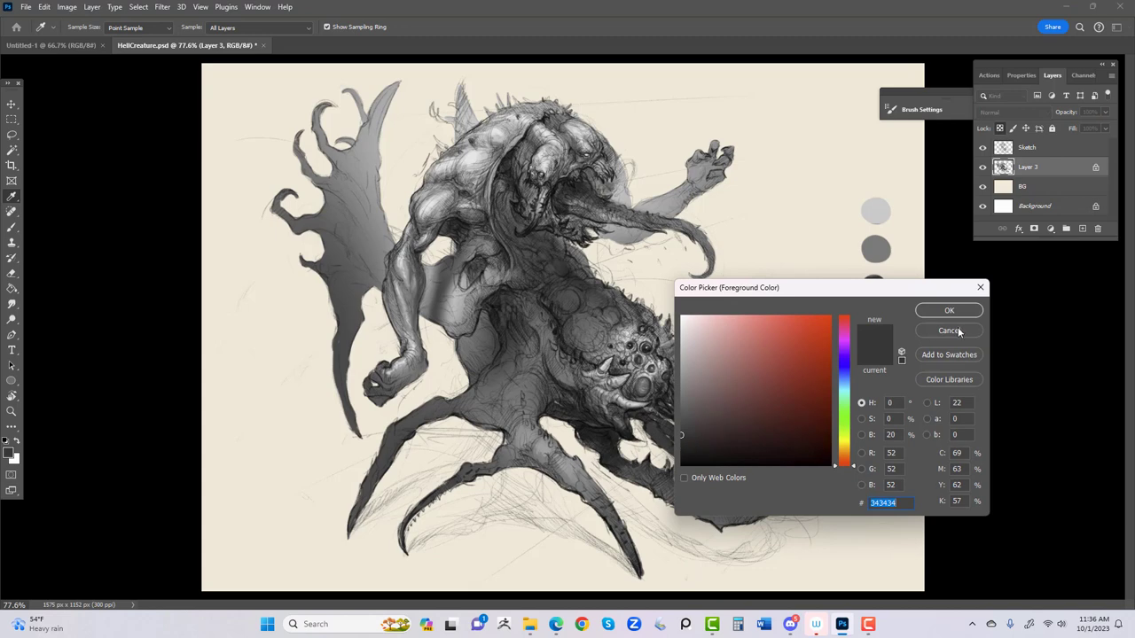
{"action": "left_click", "coordinate": [982, 288]}
{"action": "key", "text": "b"}
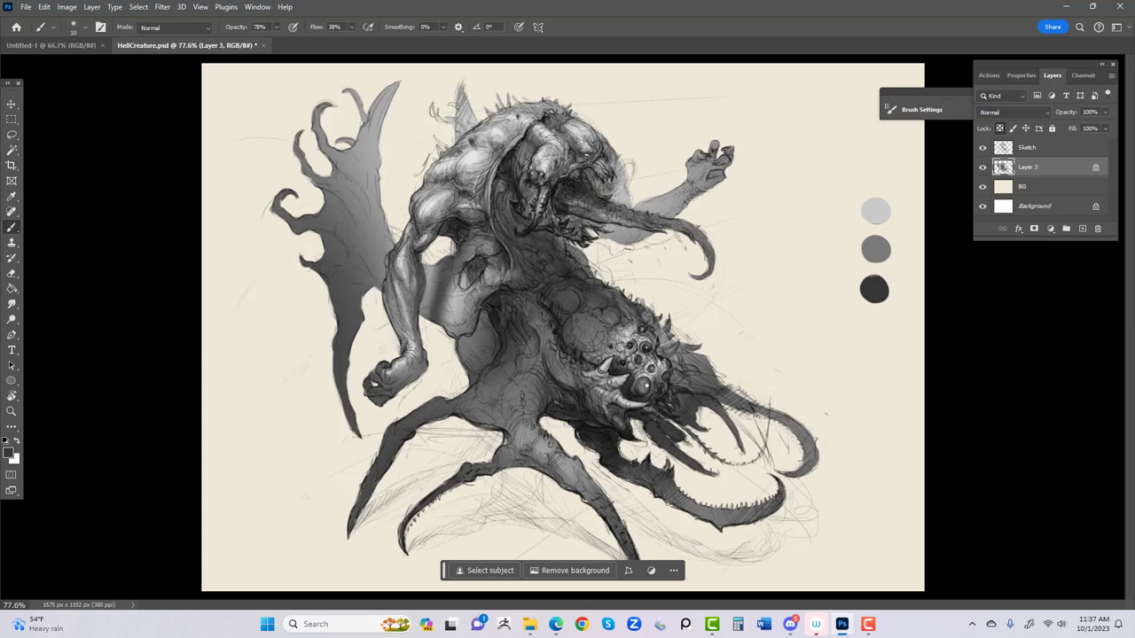
Step: Darken the eyes of the lower face with the soft brush at 10 px and shade the body beside it at 20 px
{"action": "left_click_drag", "start_coordinate": [640, 386], "coordinate": [643, 388]}
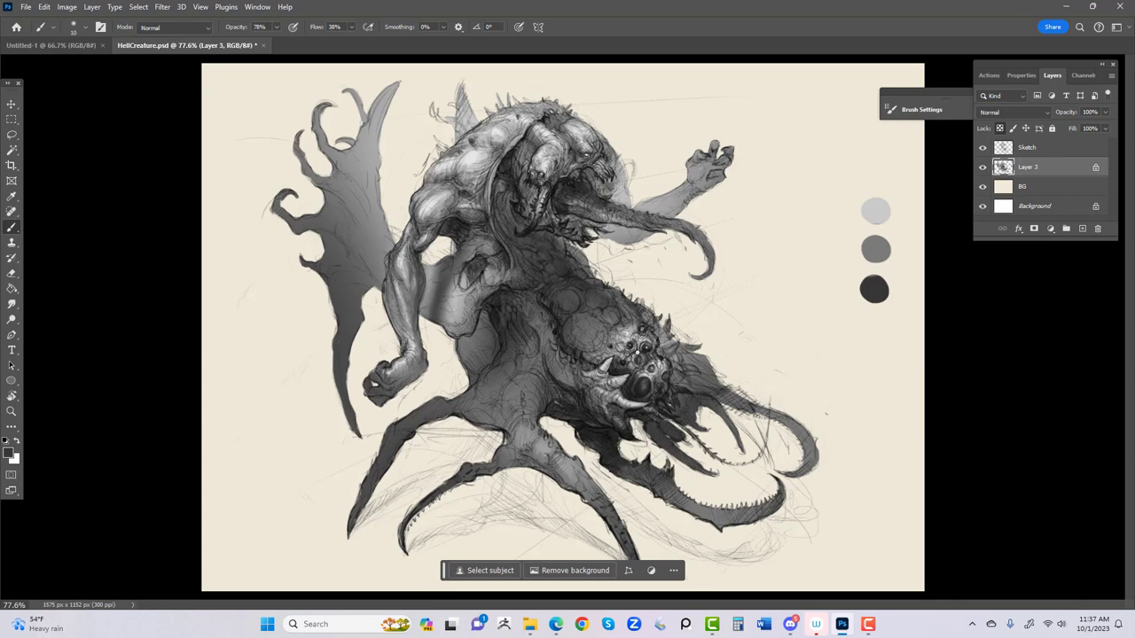
{"action": "left_click_drag", "start_coordinate": [635, 342], "coordinate": [634, 349]}
{"action": "key", "text": "bracketright"}
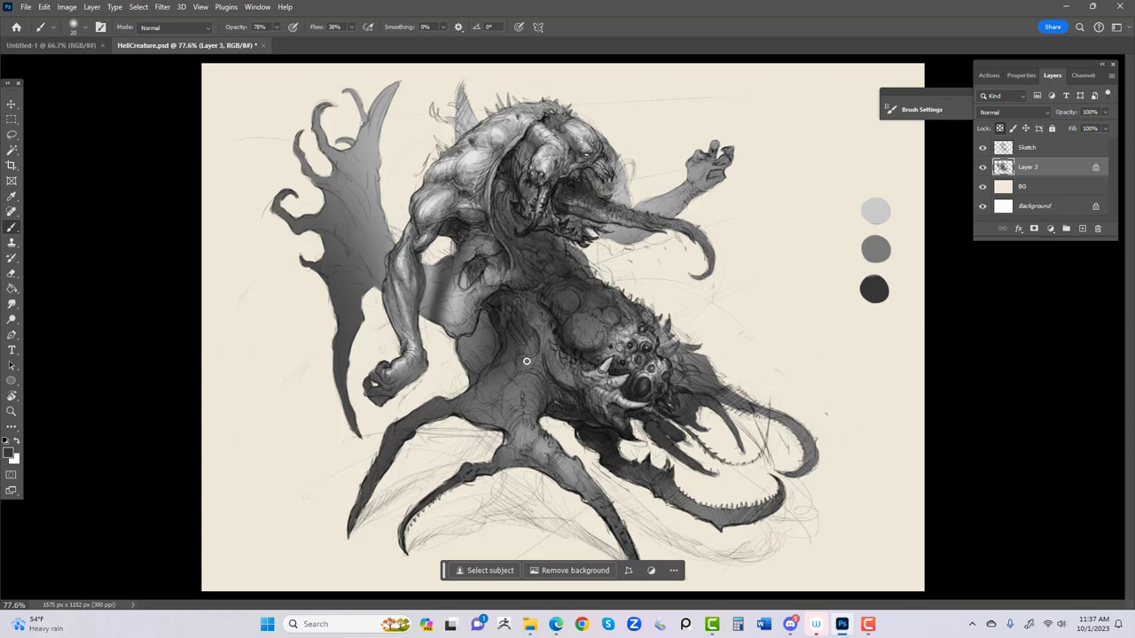
Step: Flip the canvas view horizontally and paint soft strokes in the mid-gray swatch color over the bulges behind the lower face
{"action": "key", "text": "ctrl+shift+h"}
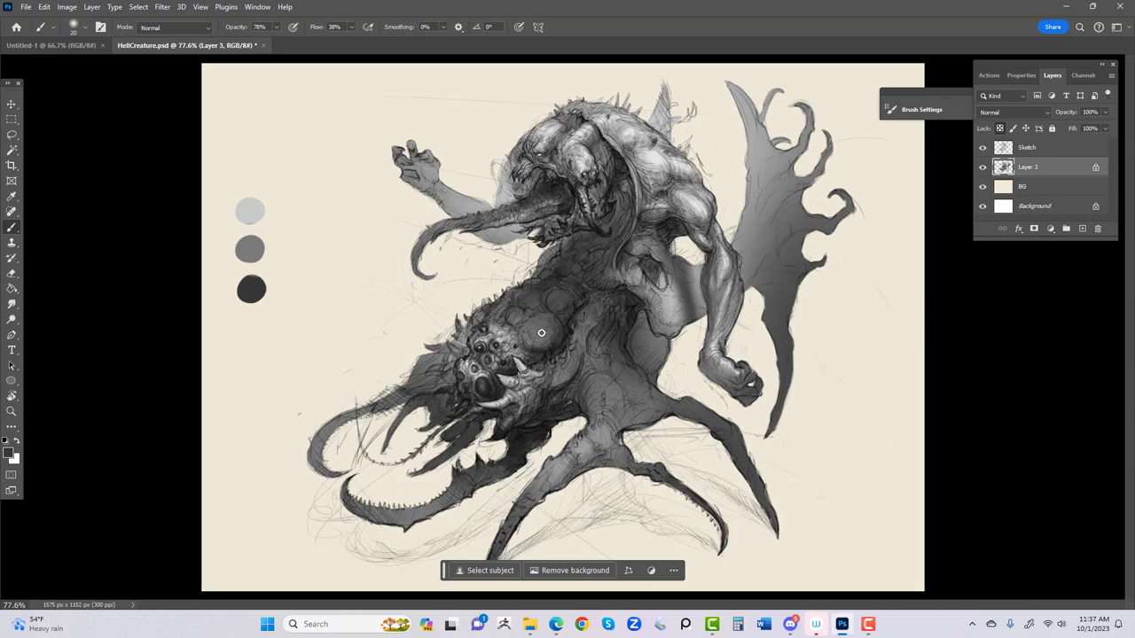
{"action": "key", "text": "i"}
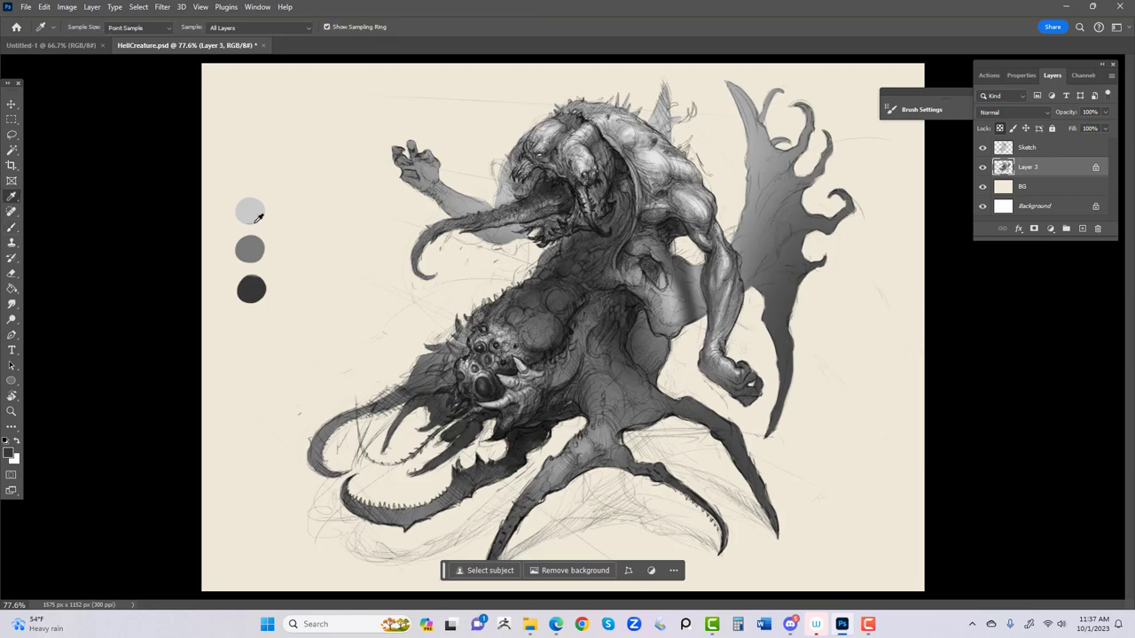
{"action": "left_click", "coordinate": [250, 249]}
{"action": "key", "text": "b"}
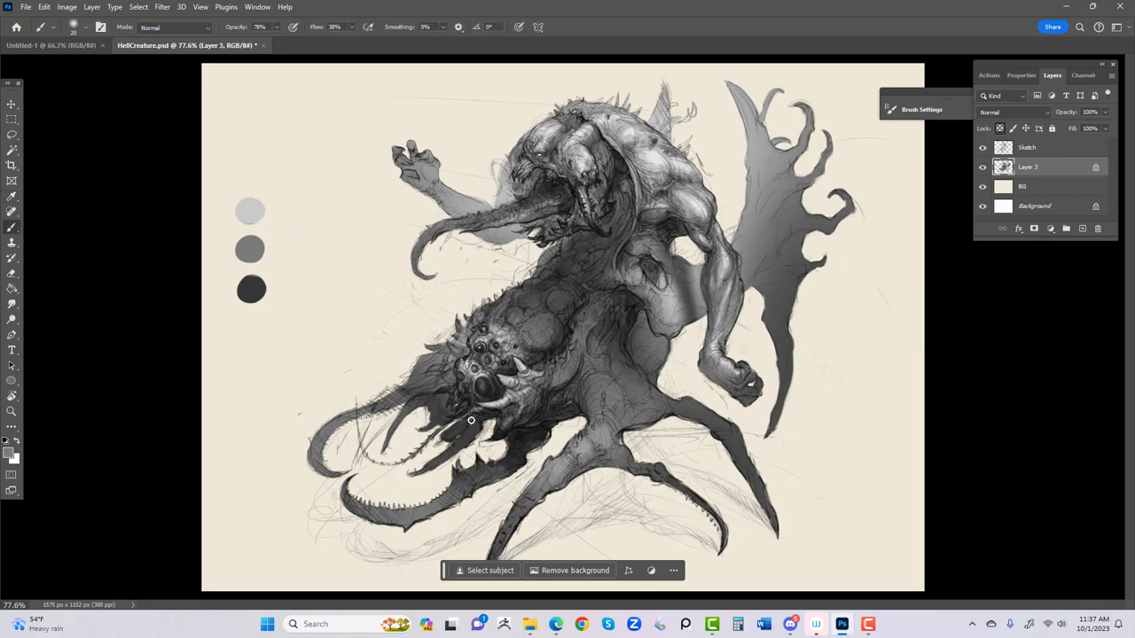
{"action": "mouse_move", "coordinate": [549, 330]}
{"action": "left_mouse_down"}
{"action": "mouse_move", "coordinate": [540, 322]}
{"action": "mouse_move", "coordinate": [532, 339]}
{"action": "mouse_move", "coordinate": [520, 325]}
{"action": "mouse_move", "coordinate": [581, 338]}
{"action": "left_mouse_up"}
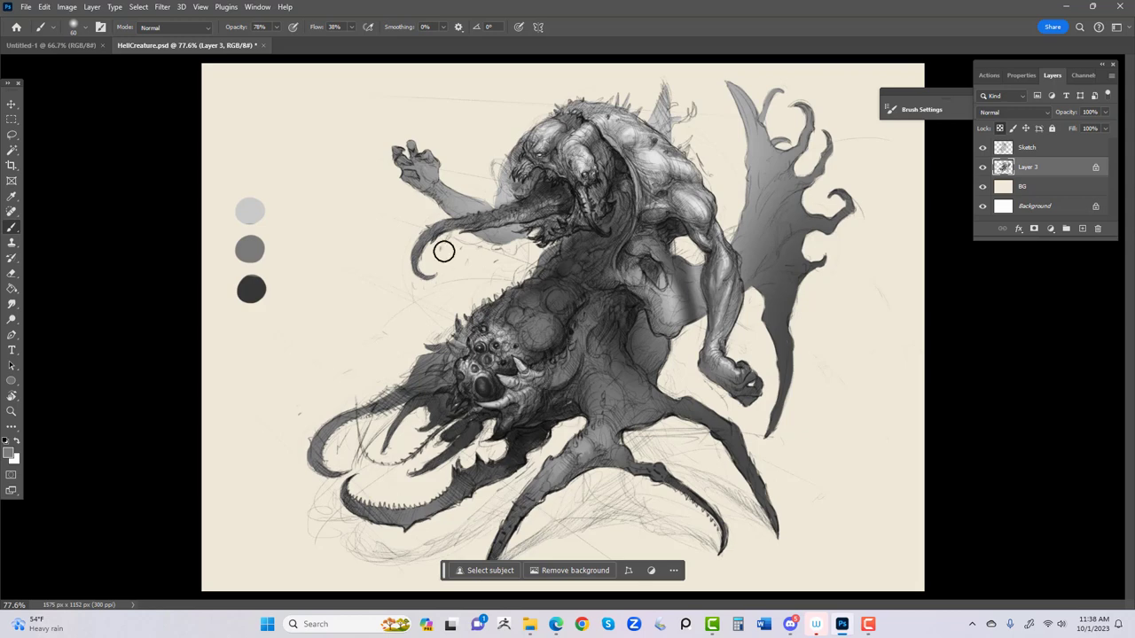
Step: Sample the light gray swatch and paint soft highlights on the bulges behind the lower face, reducing the brush from 60 to 30 px
{"action": "key", "text": "i"}
{"action": "left_click", "coordinate": [250, 209]}
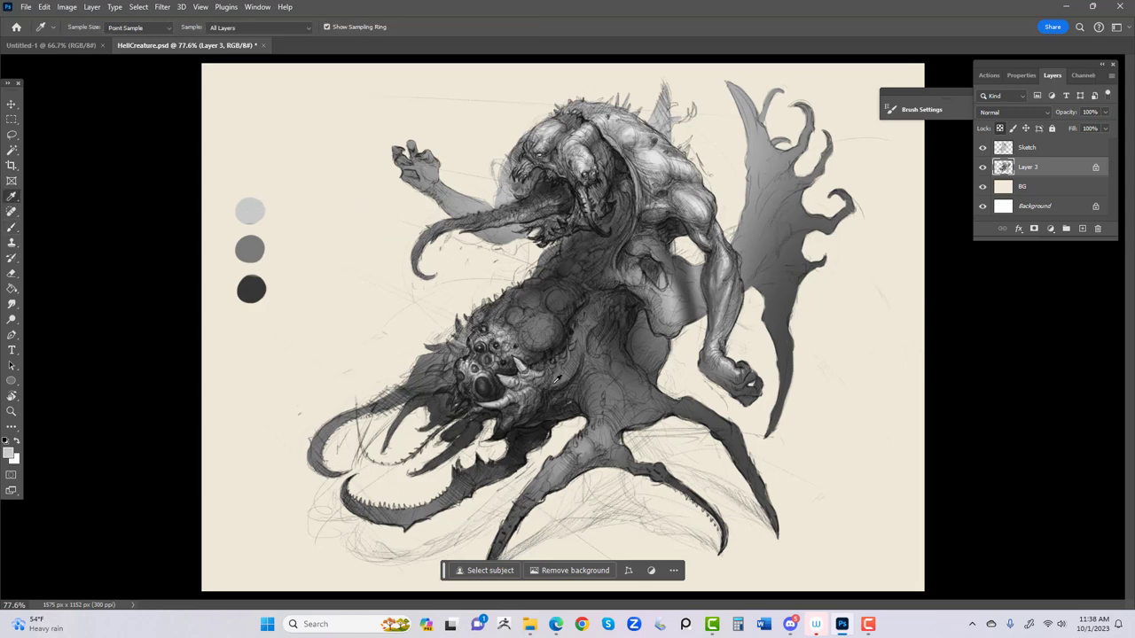
{"action": "key", "text": "b"}
{"action": "mouse_move", "coordinate": [540, 332]}
{"action": "left_mouse_down"}
{"action": "mouse_move", "coordinate": [513, 326]}
{"action": "mouse_move", "coordinate": [549, 312]}
{"action": "mouse_move", "coordinate": [523, 342]}
{"action": "mouse_move", "coordinate": [565, 309]}
{"action": "mouse_move", "coordinate": [524, 350]}
{"action": "mouse_move", "coordinate": [505, 328]}
{"action": "mouse_move", "coordinate": [539, 354]}
{"action": "mouse_move", "coordinate": [546, 307]}
{"action": "mouse_move", "coordinate": [583, 341]}
{"action": "left_mouse_up"}
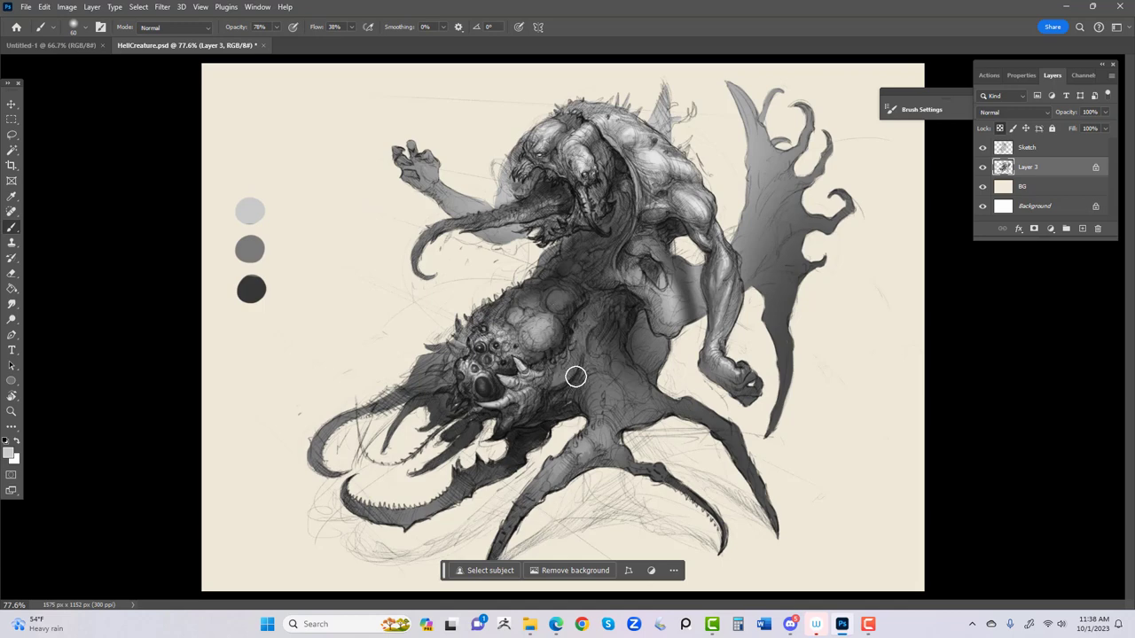
{"action": "key", "text": "bracketleft"}
{"action": "key", "text": "bracketleft"}
{"action": "key", "text": "bracketleft"}
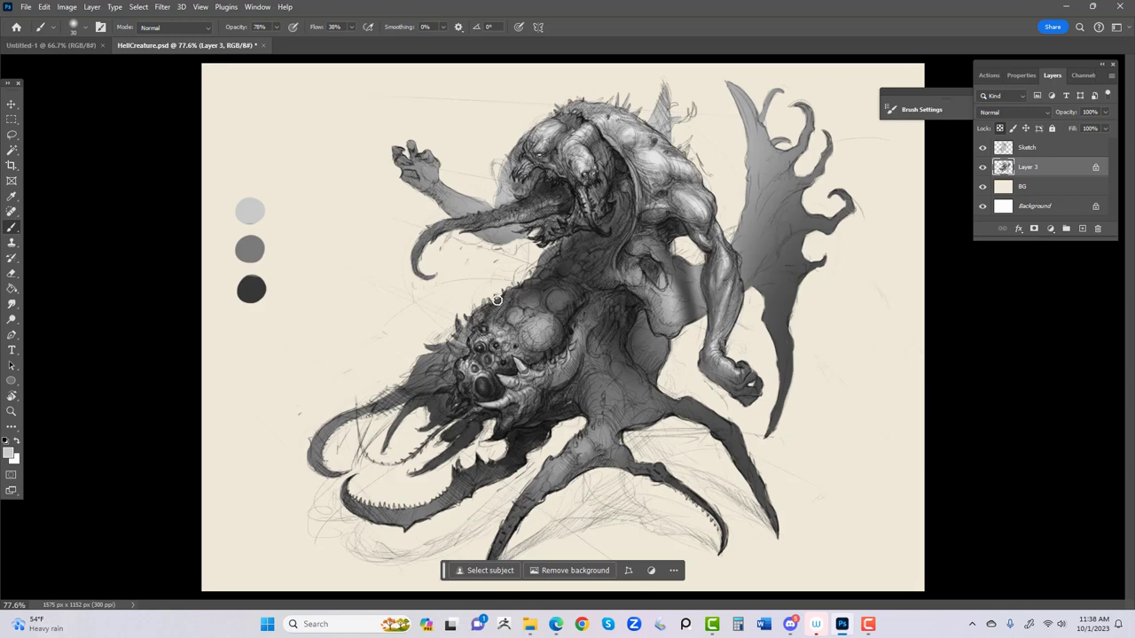
Step: Sample the dark gray swatch and darken the foreground color to 181818
{"action": "key", "text": "i"}
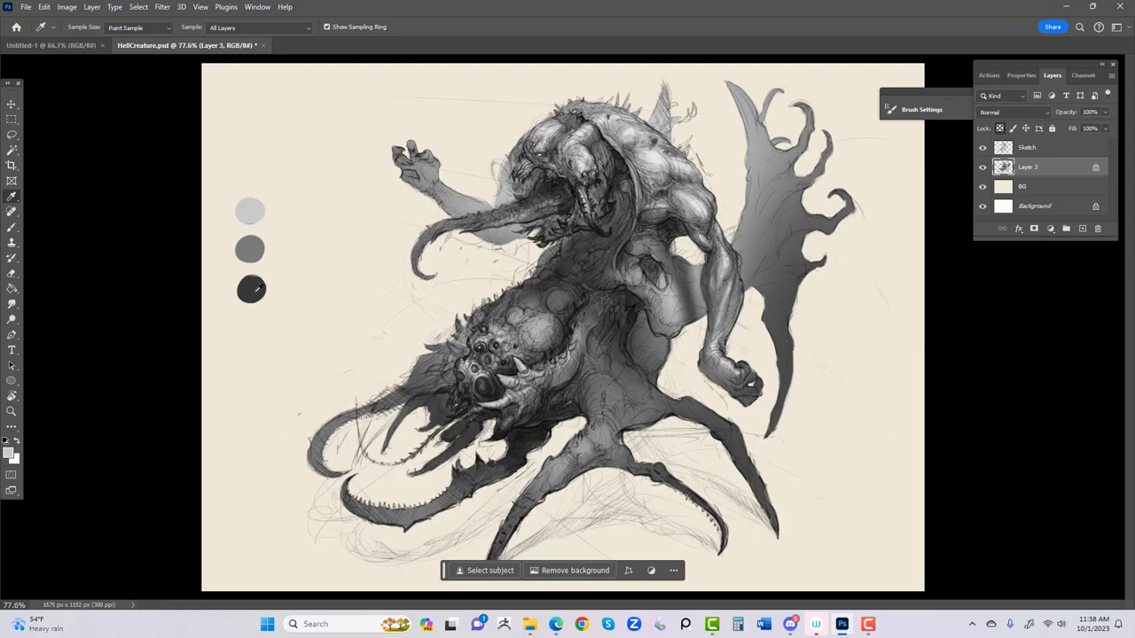
{"action": "left_click", "coordinate": [257, 290]}
{"action": "left_click", "coordinate": [10, 453]}
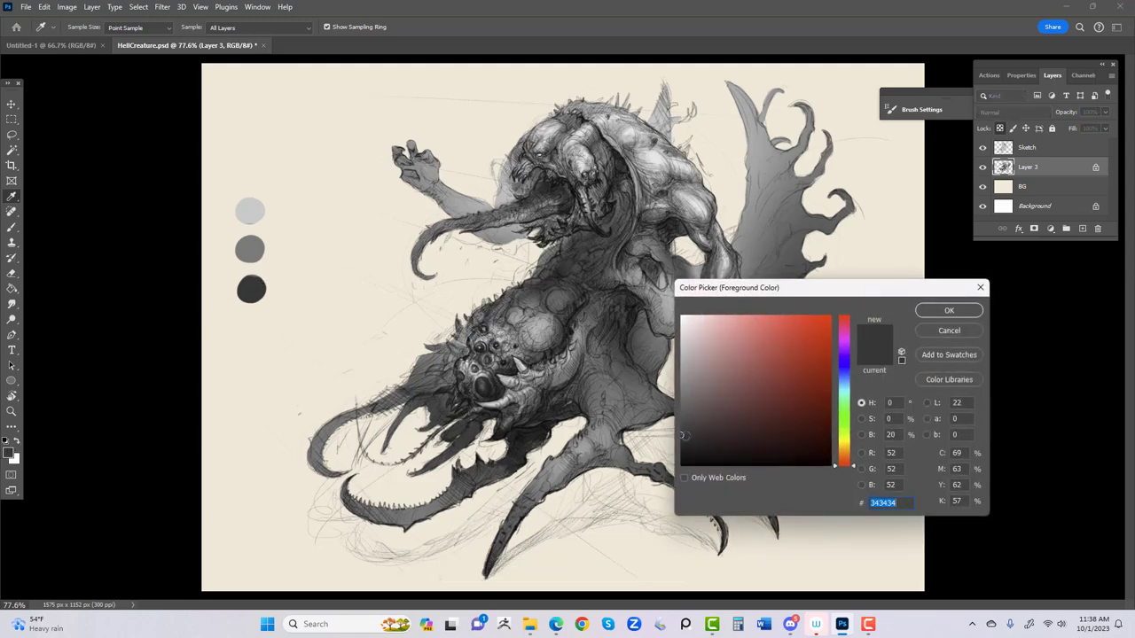
{"action": "left_click_drag", "start_coordinate": [683, 434], "coordinate": [671, 454]}
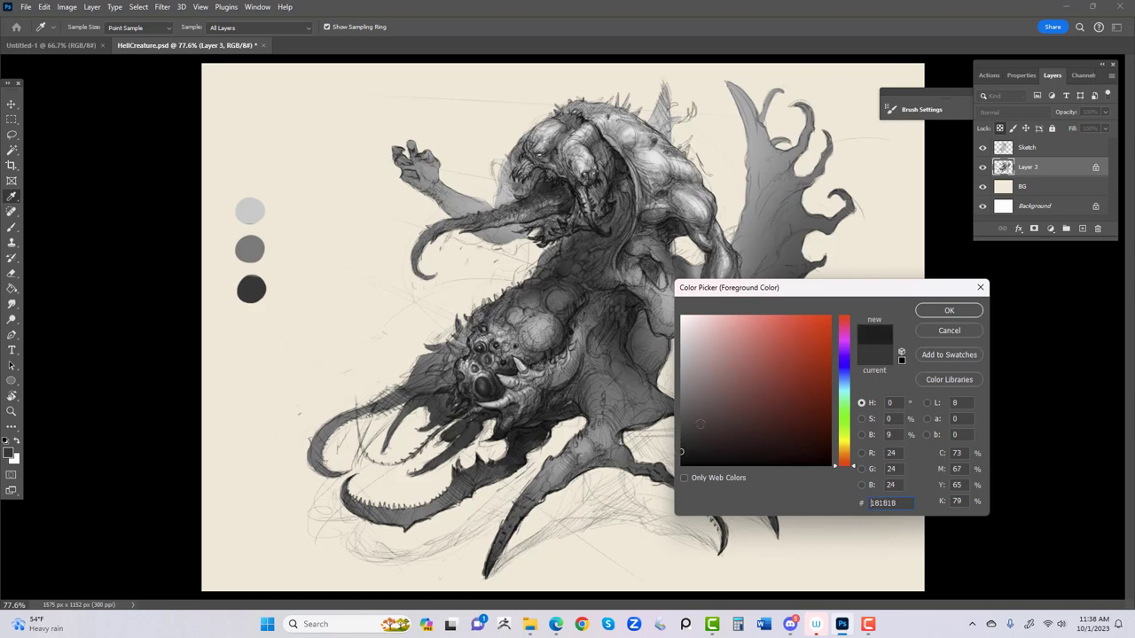
{"action": "left_click", "coordinate": [936, 313]}
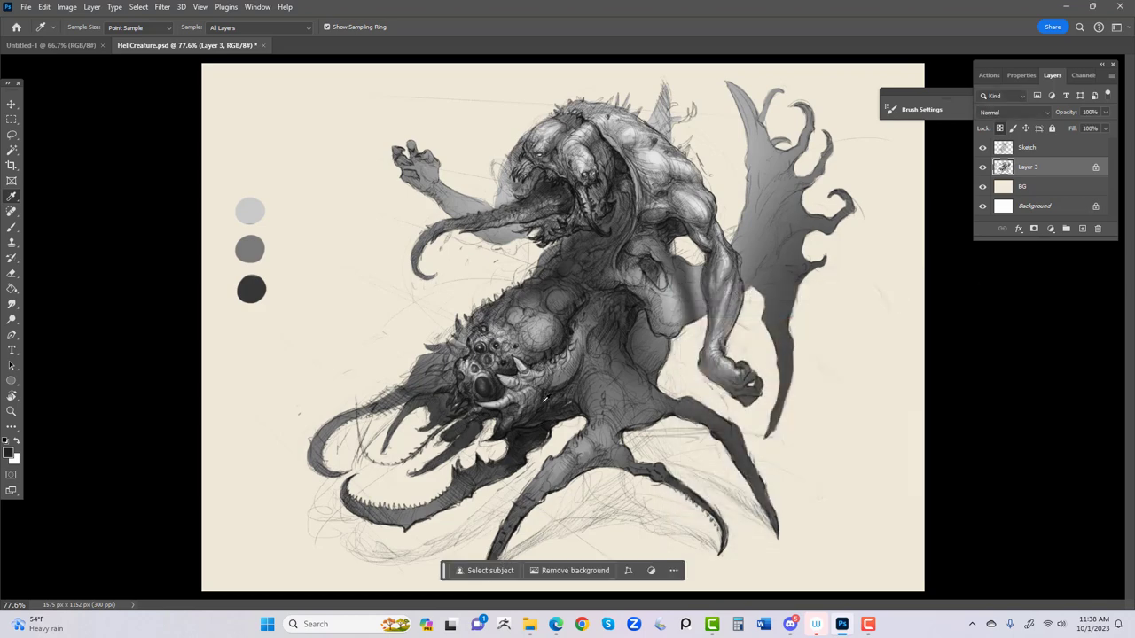
Step: Switch to the hard 尖角 50 1 brush and paint crisp near-black eyes on the lower face with the size reduced to 8 px
{"action": "key", "text": "b"}
{"action": "right_click", "coordinate": [546, 418]}
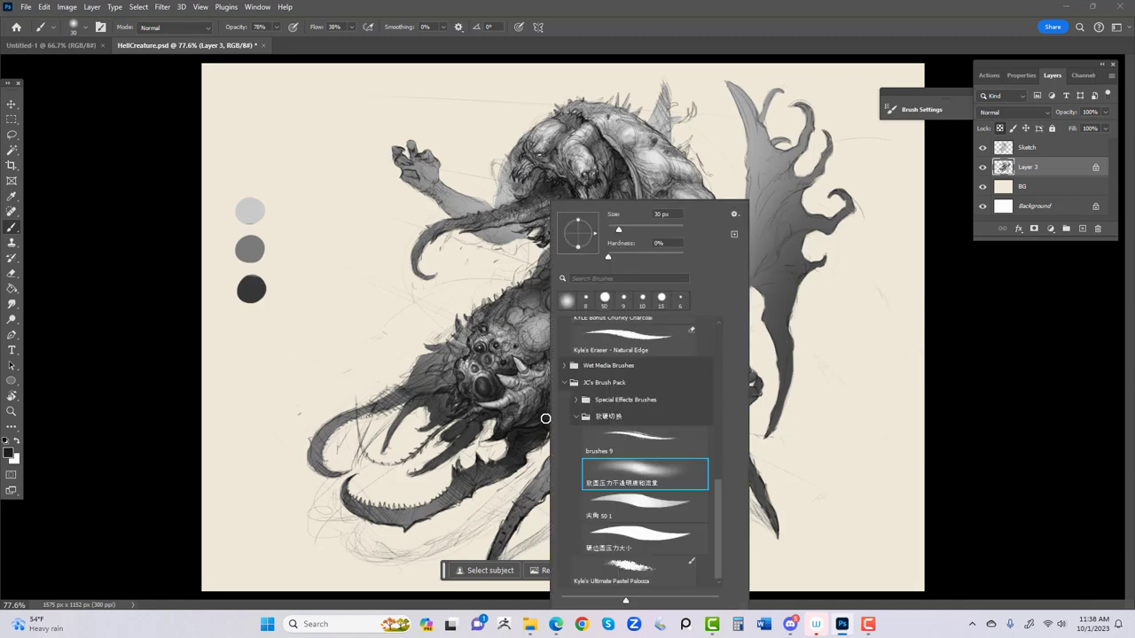
{"action": "left_click", "coordinate": [640, 512]}
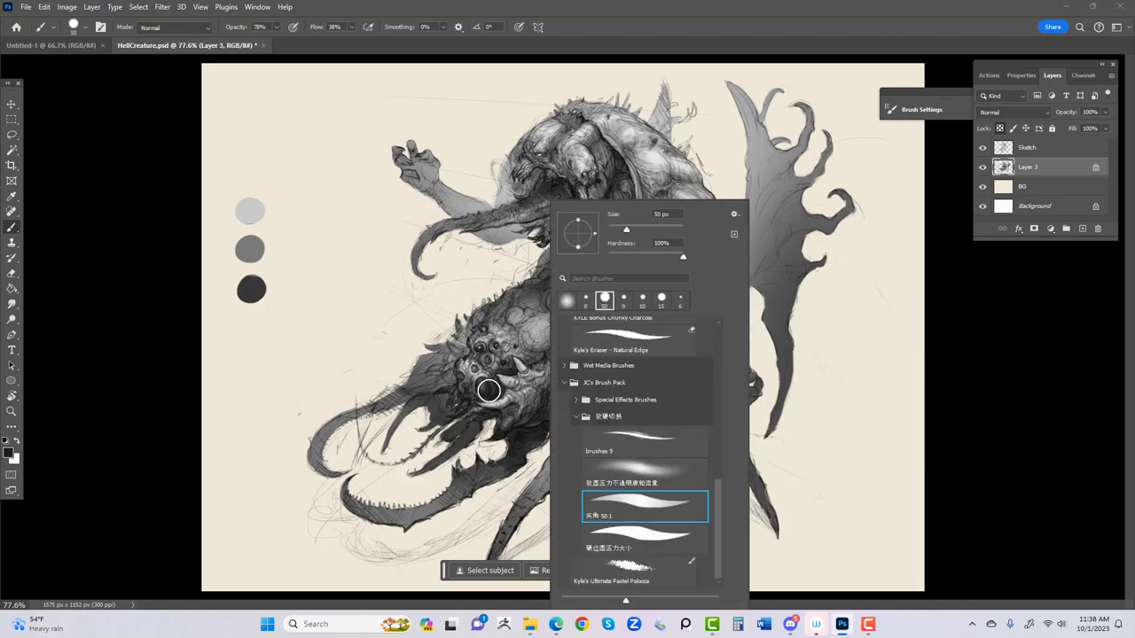
{"action": "key", "text": "Return"}
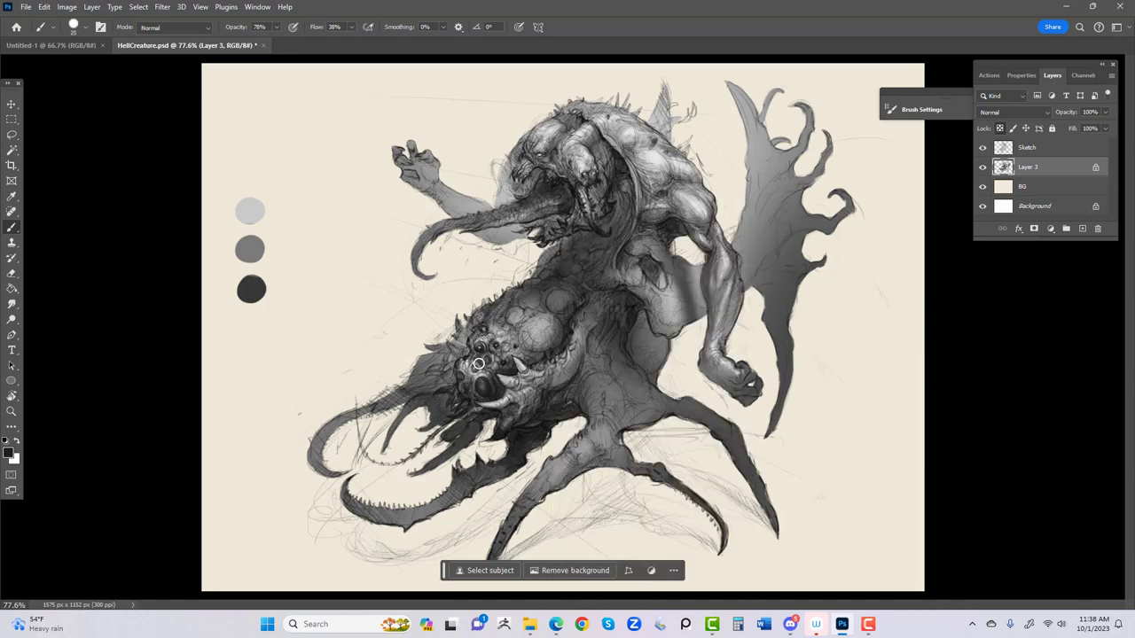
{"action": "key", "text": "bracketleft"}
{"action": "key", "text": "bracketleft"}
{"action": "key", "text": "bracketleft"}
{"action": "key", "text": "bracketleft"}
{"action": "key", "text": "bracketleft"}
{"action": "scroll", "coordinate": [496, 330], "scroll_direction": "down", "scroll_amount": 5}
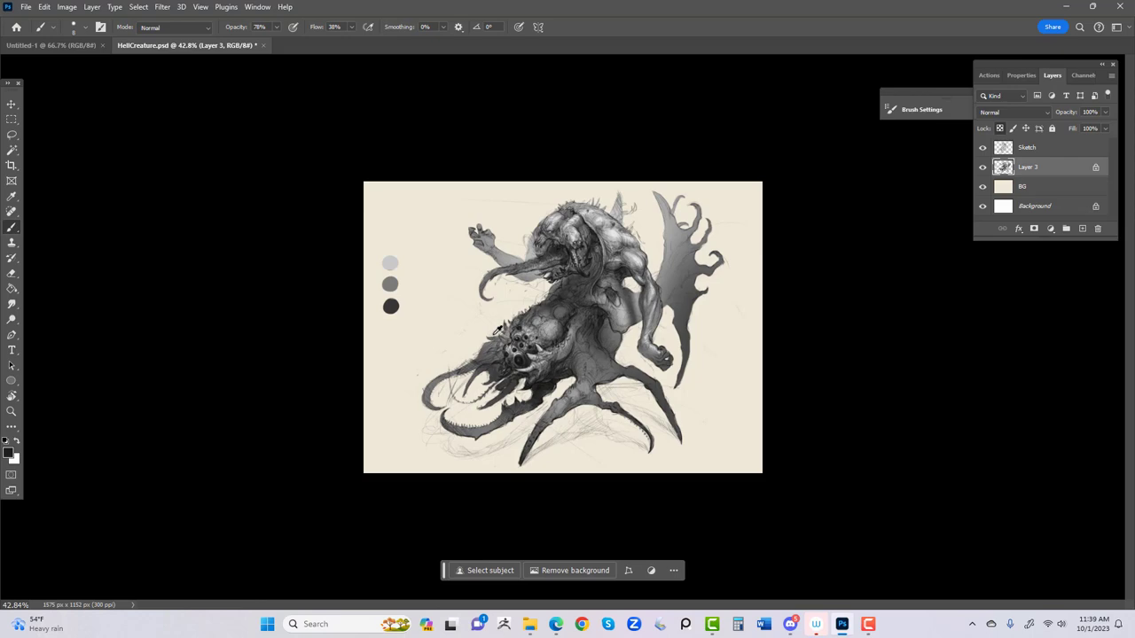
{"action": "scroll", "coordinate": [496, 330], "scroll_direction": "up", "scroll_amount": 5}
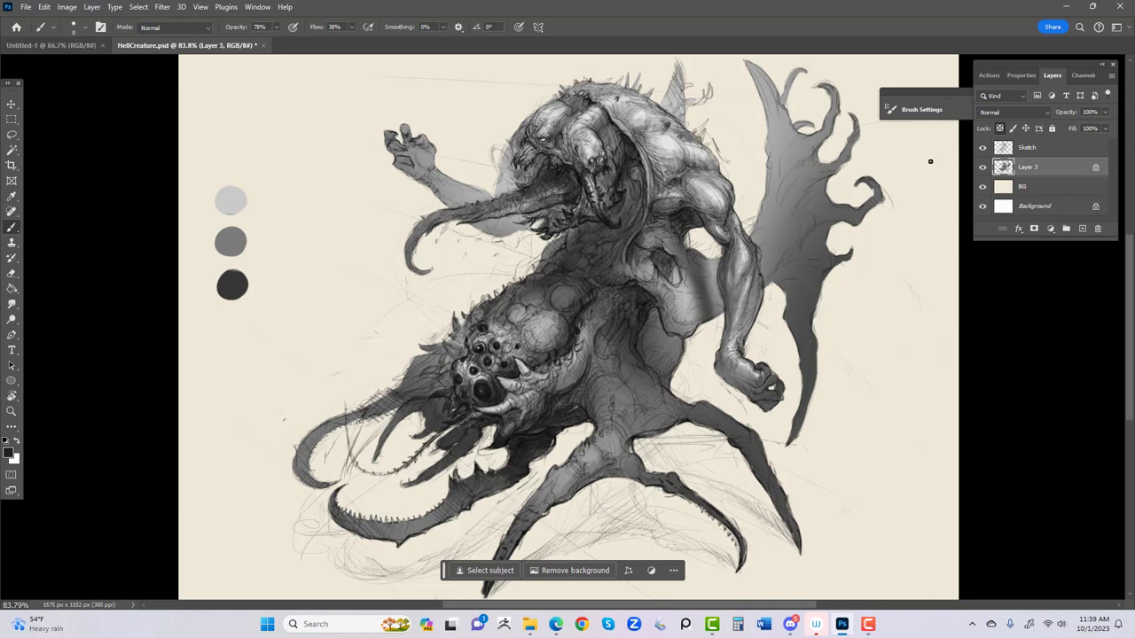
Step: Add a new empty layer and place it above the Sketch layer
{"action": "left_click", "coordinate": [1081, 228]}
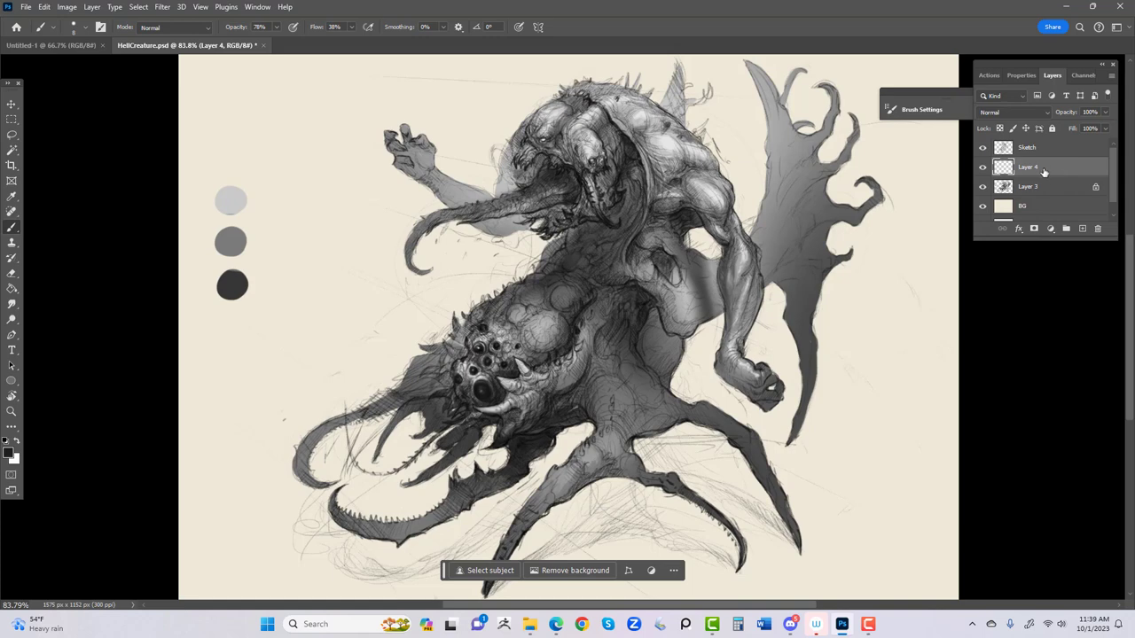
{"action": "left_click_drag", "start_coordinate": [1048, 168], "coordinate": [1048, 145]}
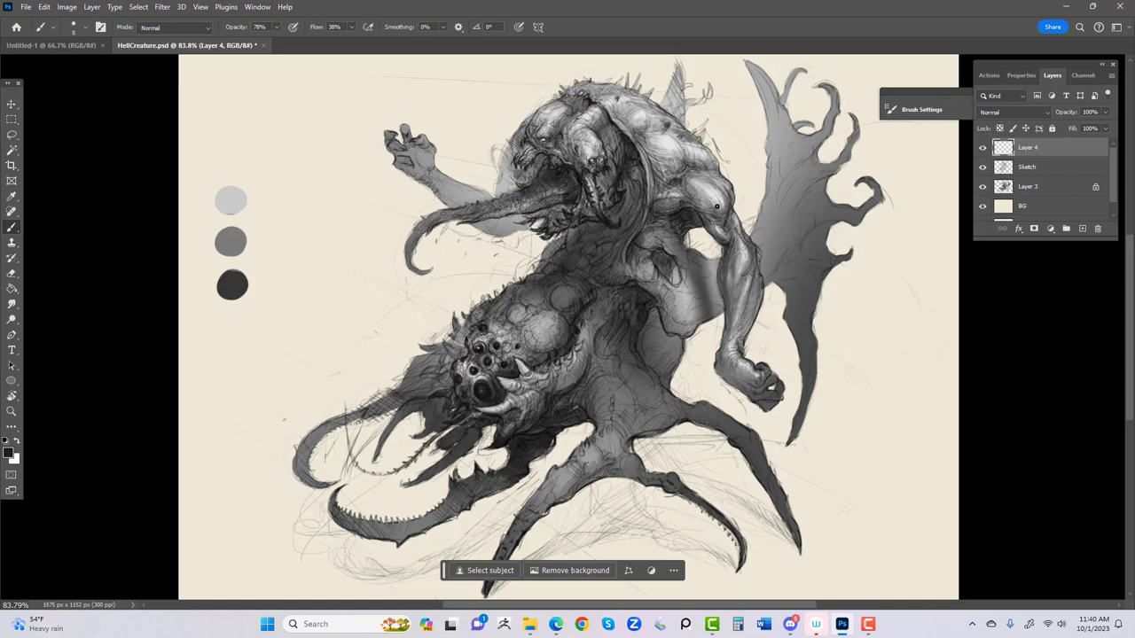
Step: Toggle the Sketch layer's visibility to compare the painted values with and without the line work
{"action": "left_click", "coordinate": [982, 167]}
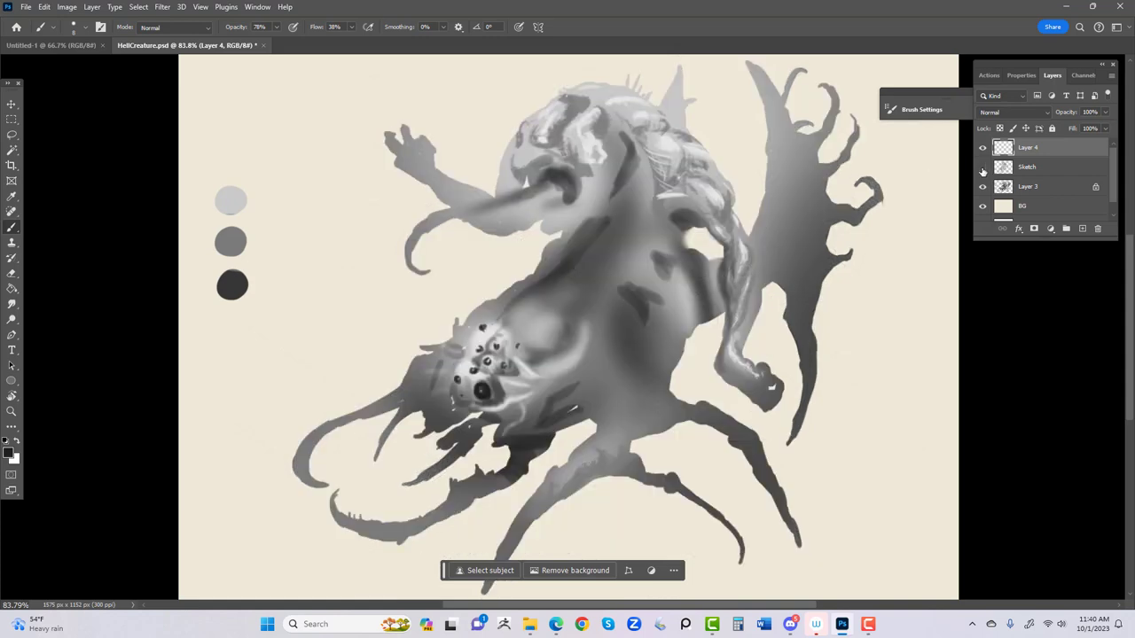
{"action": "left_click", "coordinate": [982, 167]}
{"action": "left_click", "coordinate": [983, 167]}
{"action": "left_click", "coordinate": [983, 167]}
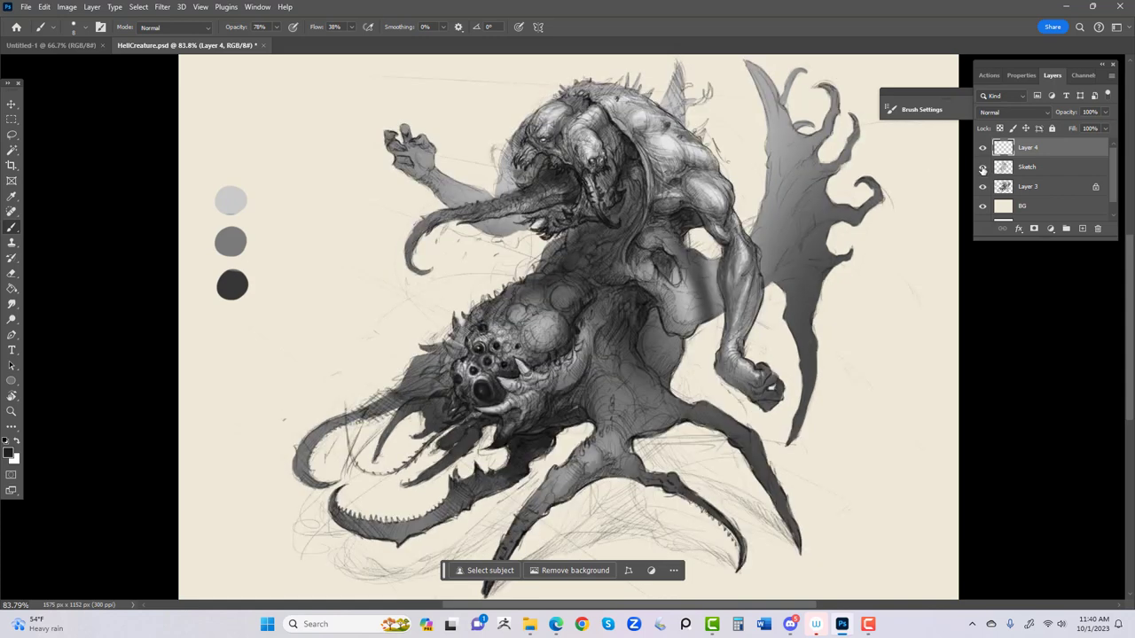
{"action": "left_click", "coordinate": [983, 167]}
{"action": "left_click", "coordinate": [982, 167]}
Step: Sample the mid-gray swatch for the 6 px hard brush and check the brush presets
{"action": "key", "text": "i"}
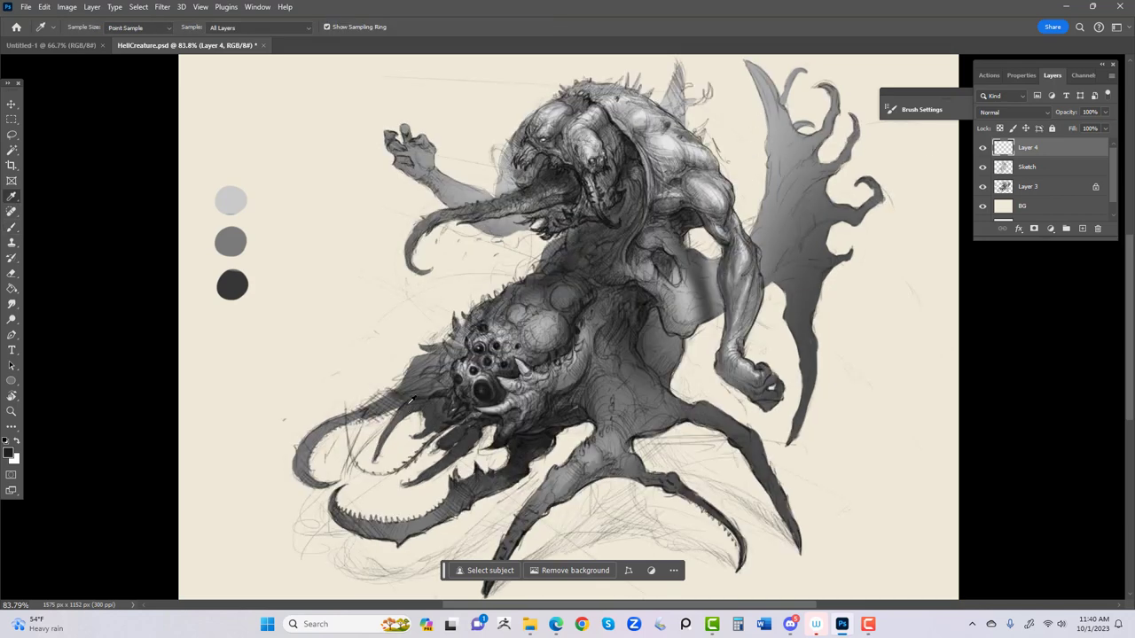
{"action": "left_click", "coordinate": [234, 240]}
{"action": "key", "text": "b"}
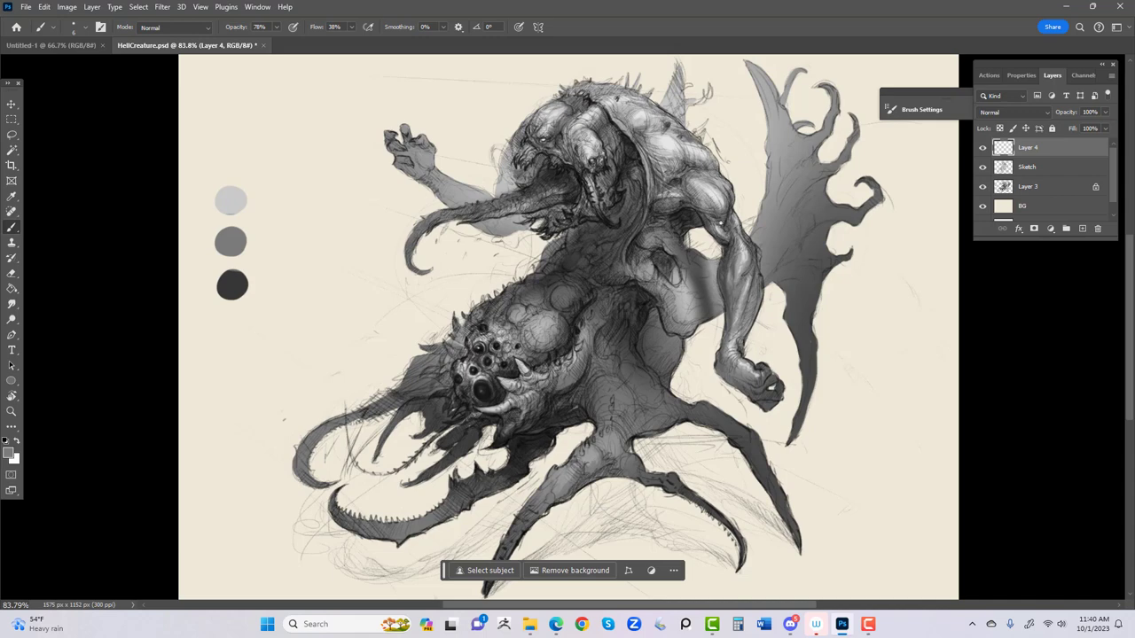
{"action": "right_click", "coordinate": [595, 284]}
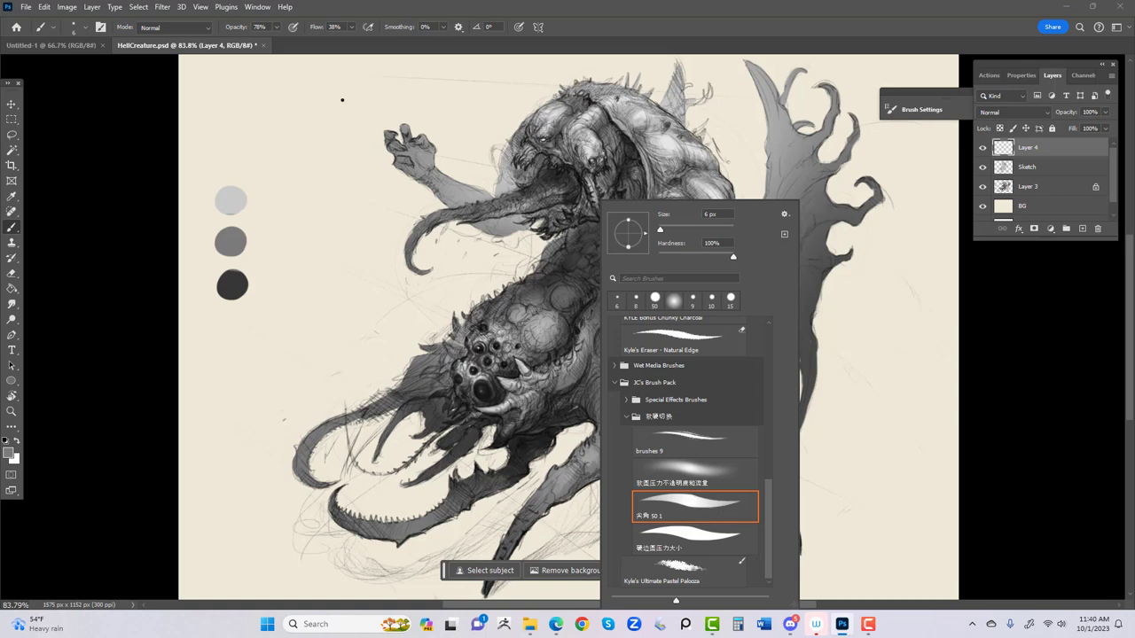
{"action": "left_click", "coordinate": [660, 25]}
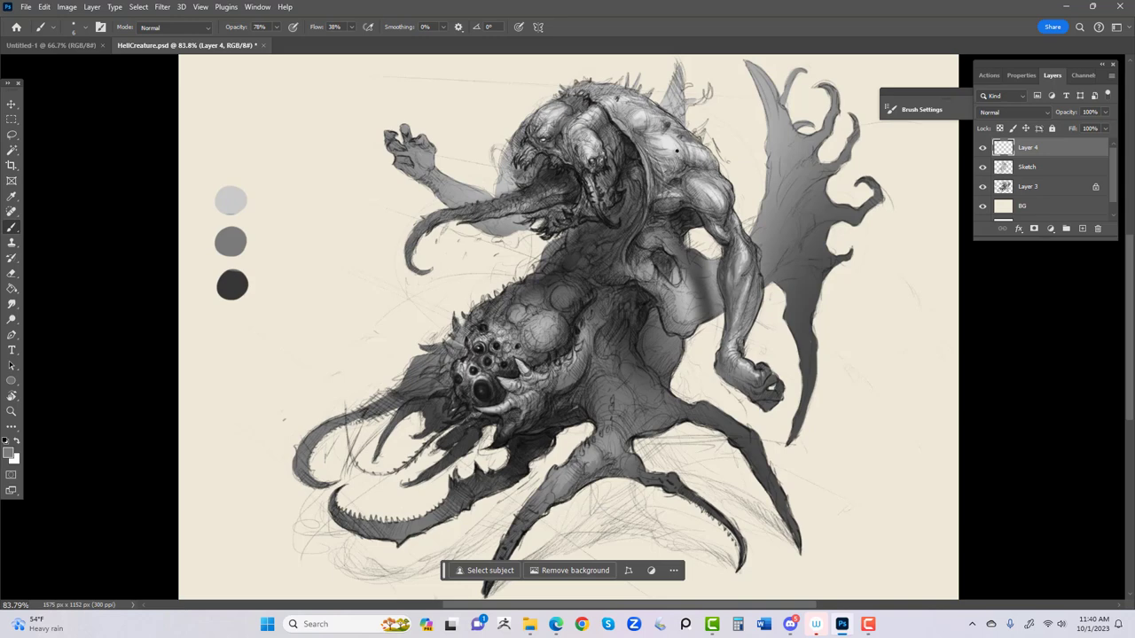
Step: Sample the light tone from the shoulder and paint fine highlights on the shoulder muscles with the 6 px hard brush
{"action": "key", "text": "i"}
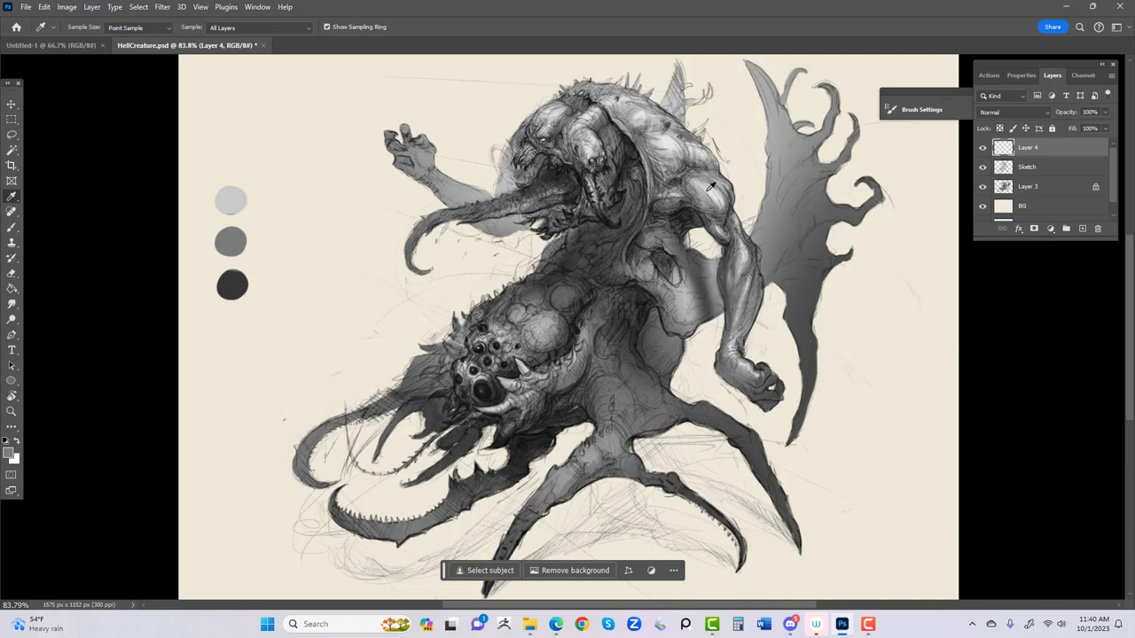
{"action": "left_click", "coordinate": [670, 142], "text": "alt"}
{"action": "left_click_drag", "start_coordinate": [661, 148], "coordinate": [659, 138]}
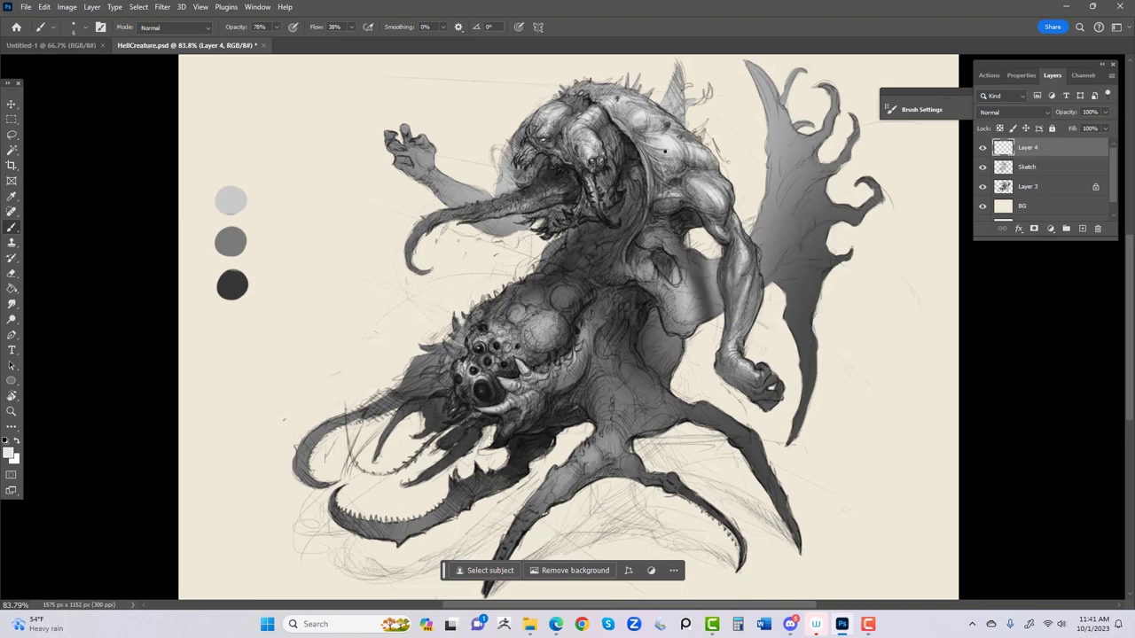
{"action": "mouse_move", "coordinate": [675, 153]}
{"action": "left_mouse_down"}
{"action": "mouse_move", "coordinate": [640, 140]}
{"action": "mouse_move", "coordinate": [656, 162]}
{"action": "mouse_move", "coordinate": [691, 161]}
{"action": "left_mouse_up"}
Step: Switch to the textured brushes 9 preset and reset the colors to the default black and white
{"action": "right_click", "coordinate": [536, 366]}
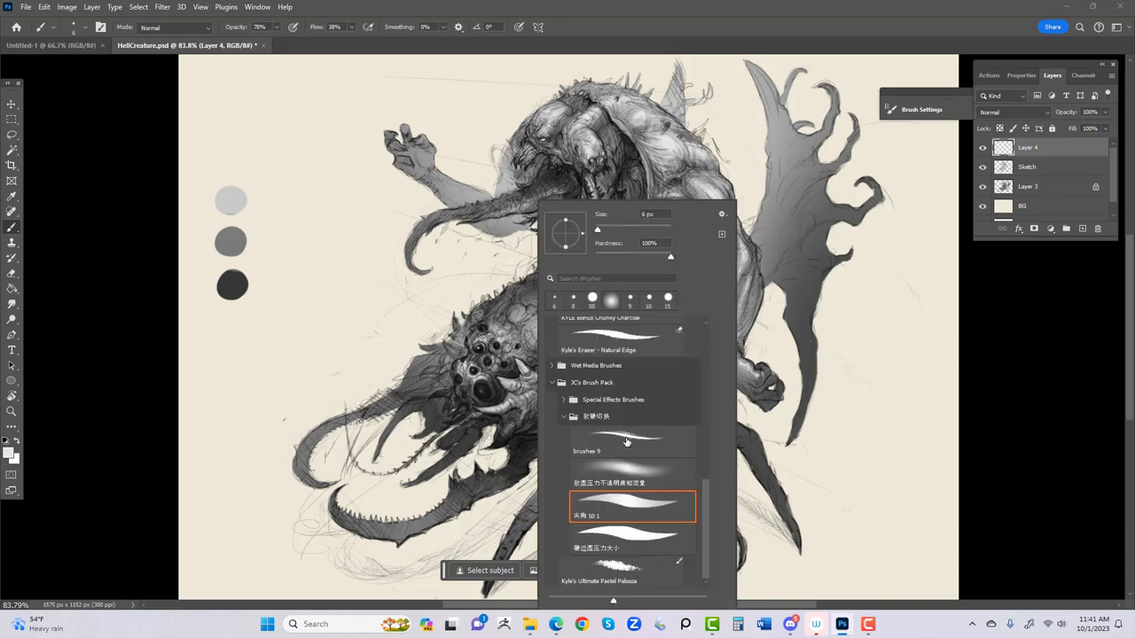
{"action": "double_click", "coordinate": [626, 441]}
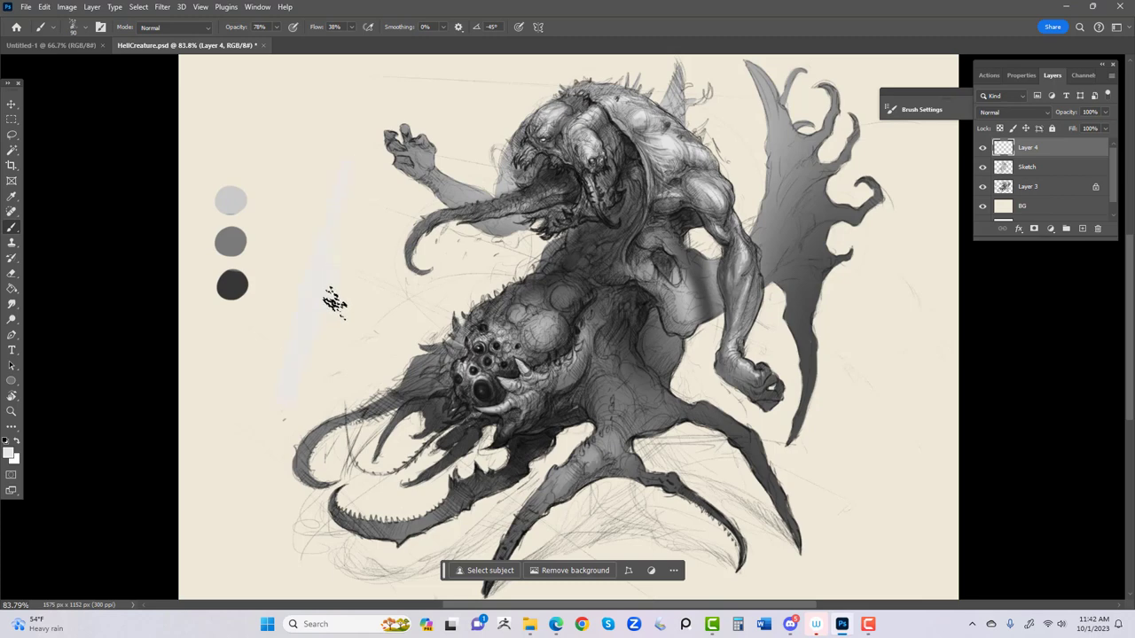
{"action": "left_click", "coordinate": [6, 441]}
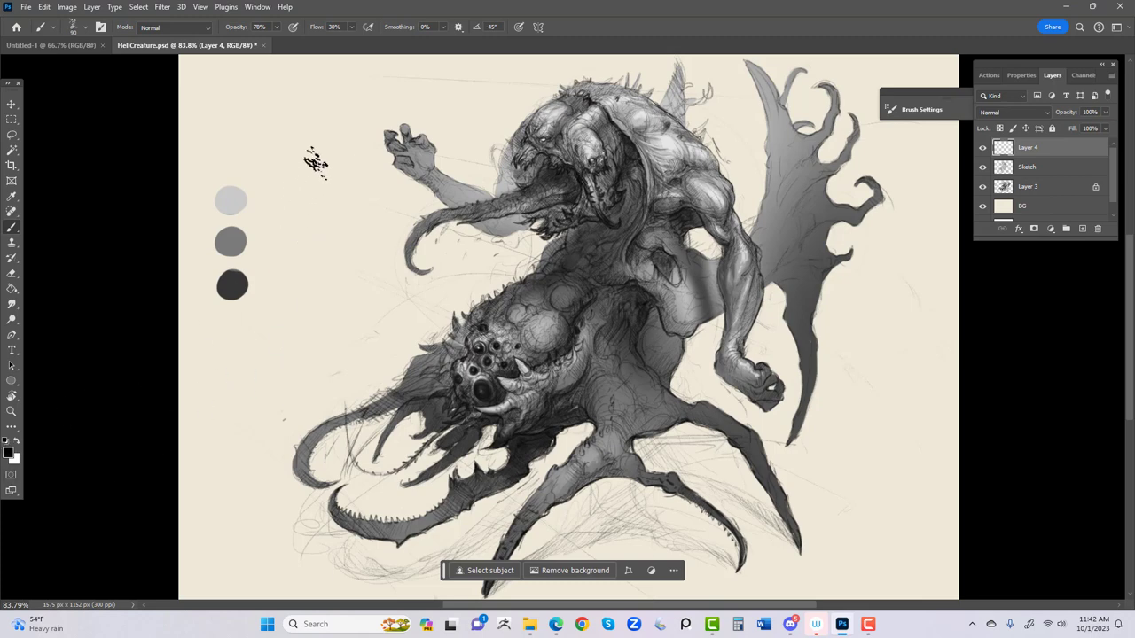
Step: Try the textured brush with black test strokes on the empty background beside the value swatches and undo them
{"action": "mouse_move", "coordinate": [337, 133]}
{"action": "left_mouse_down"}
{"action": "mouse_move", "coordinate": [240, 426]}
{"action": "mouse_move", "coordinate": [346, 347]}
{"action": "mouse_move", "coordinate": [386, 337]}
{"action": "mouse_move", "coordinate": [359, 275]}
{"action": "left_mouse_up"}
{"action": "left_click_drag", "start_coordinate": [363, 337], "coordinate": [340, 254]}
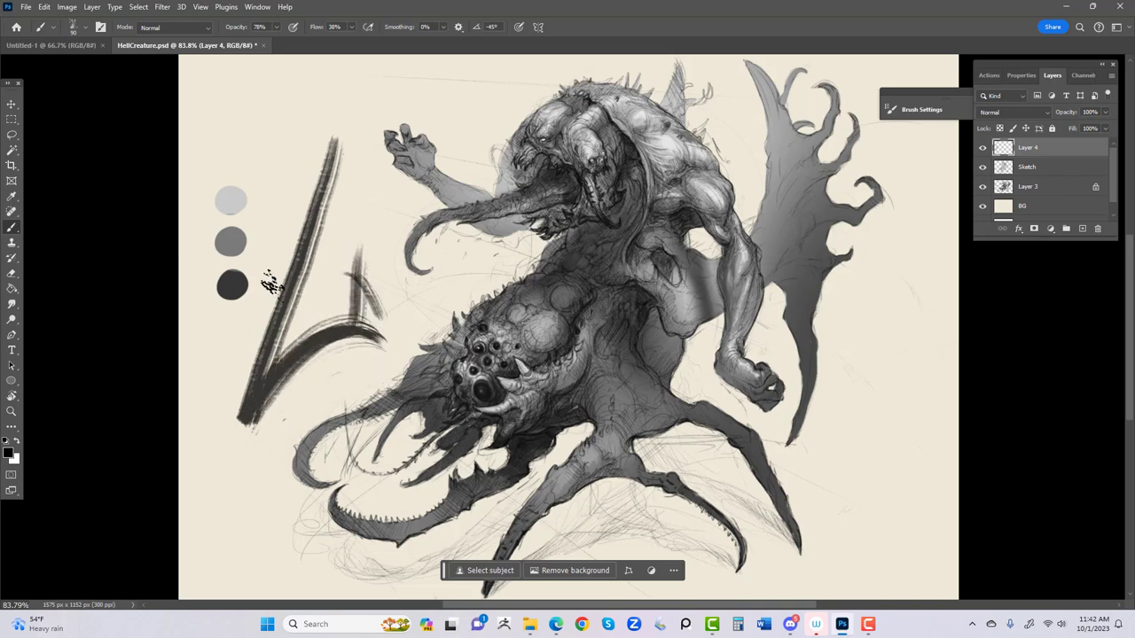
{"action": "key", "text": "ctrl+z"}
{"action": "key", "text": "ctrl+z"}
{"action": "key", "text": "ctrl+z"}
{"action": "key", "text": "ctrl+z"}
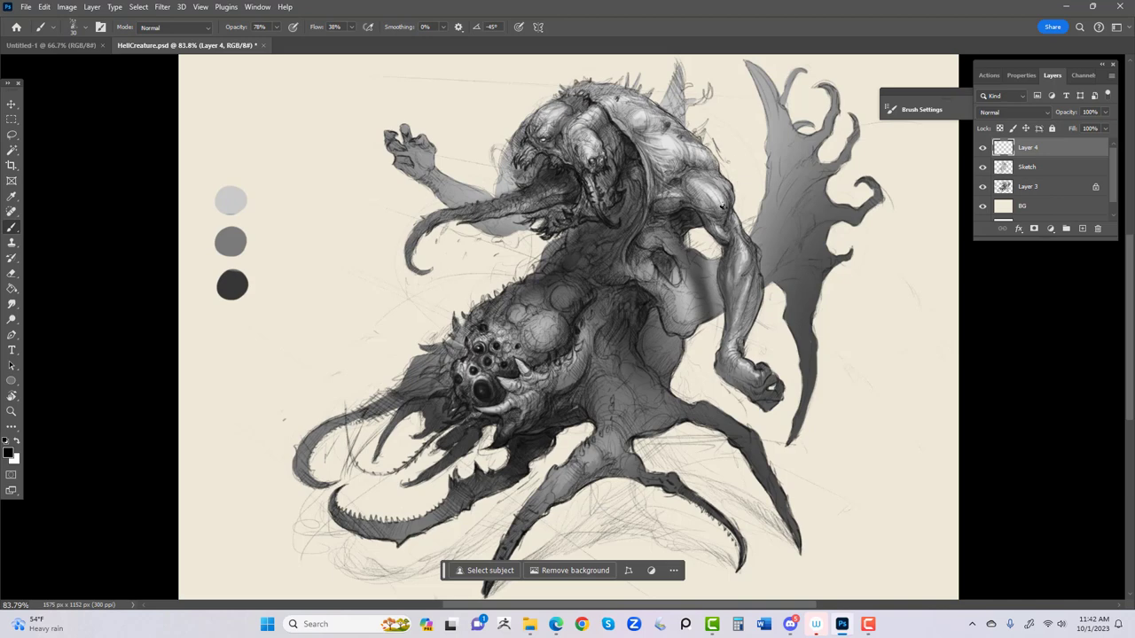
Step: Sample light and mid grays from the shoulder and upper arm and texture the muscles with the textured brush at 30 and 25 px
{"action": "key", "text": "i"}
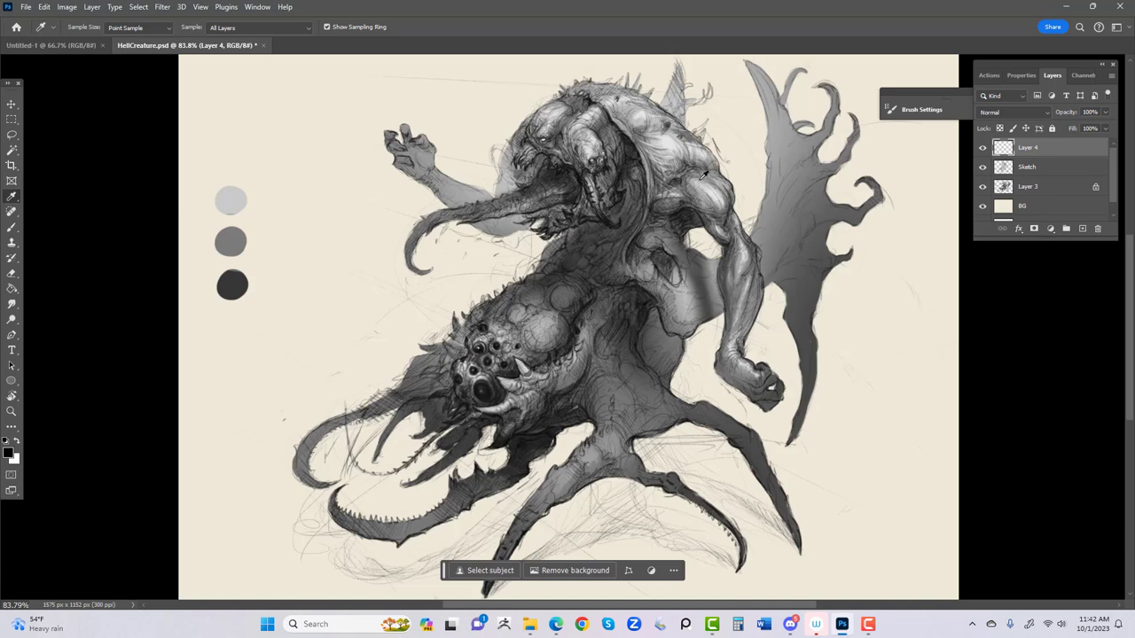
{"action": "left_click", "coordinate": [704, 183]}
{"action": "key", "text": "b"}
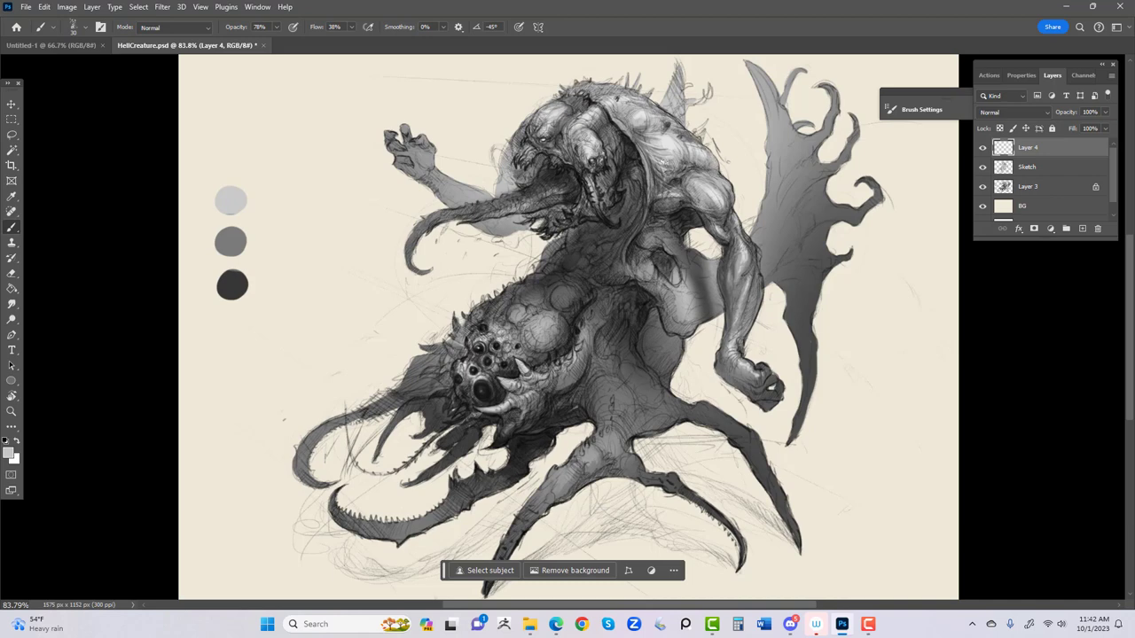
{"action": "key", "text": "i"}
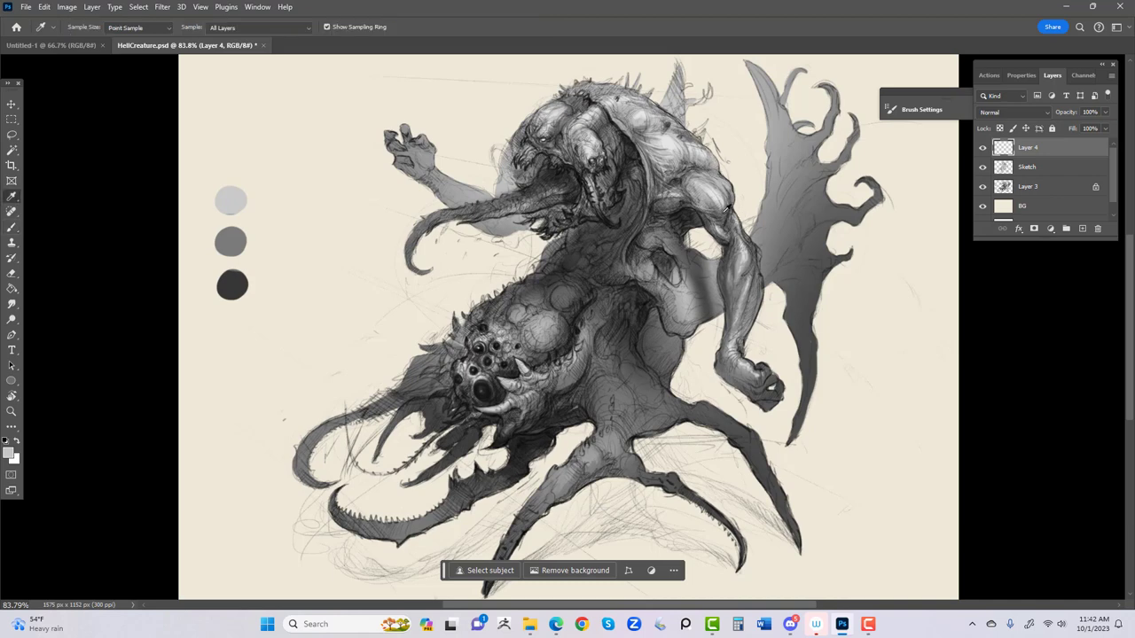
{"action": "left_click", "coordinate": [722, 204]}
{"action": "key", "text": "b"}
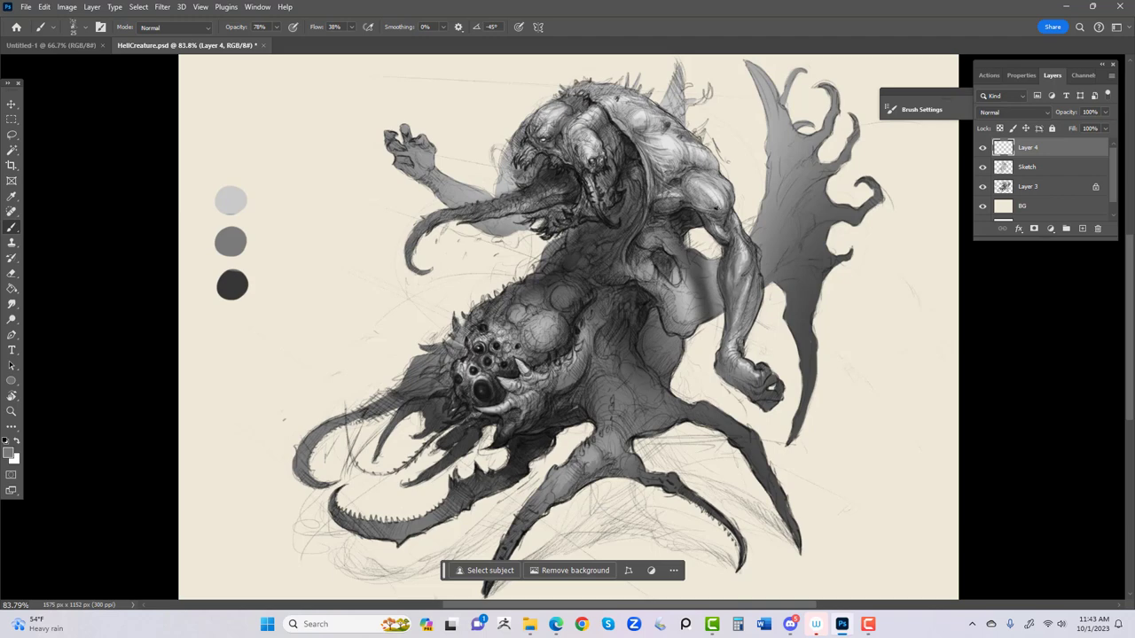
{"action": "key", "text": "i"}
Step: Try a long curved light-gray textured stroke across the arm toward the wing and undo it
{"action": "scroll", "coordinate": [291, 336], "scroll_direction": "up", "scroll_amount": 5}
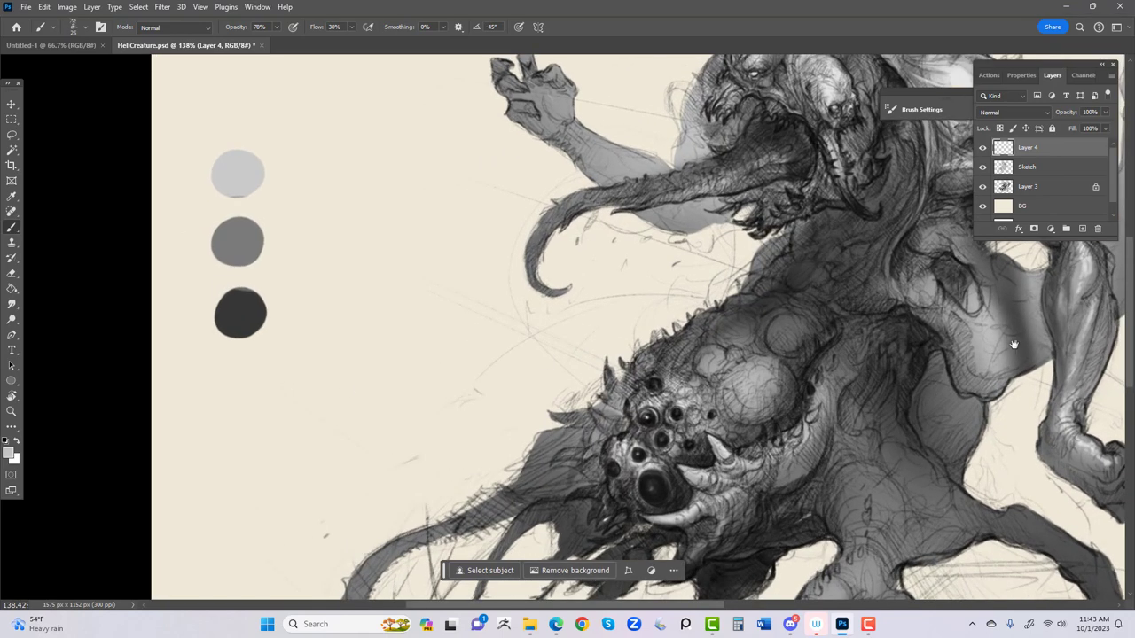
{"action": "mouse_move", "coordinate": [944, 448]}
{"action": "left_mouse_down"}
{"action": "mouse_move", "coordinate": [496, 490]}
{"action": "mouse_move", "coordinate": [360, 560]}
{"action": "left_mouse_up"}
{"action": "mouse_move", "coordinate": [523, 421]}
{"action": "left_mouse_down"}
{"action": "mouse_move", "coordinate": [373, 390]}
{"action": "mouse_move", "coordinate": [533, 298]}
{"action": "left_mouse_up"}
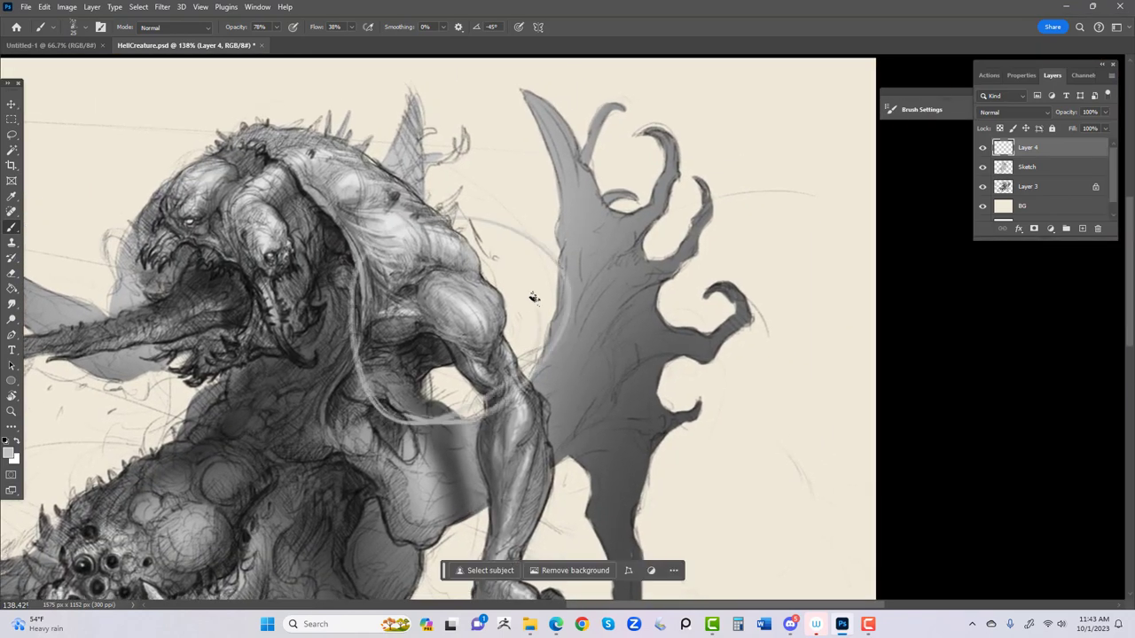
{"action": "key", "text": "ctrl+z"}
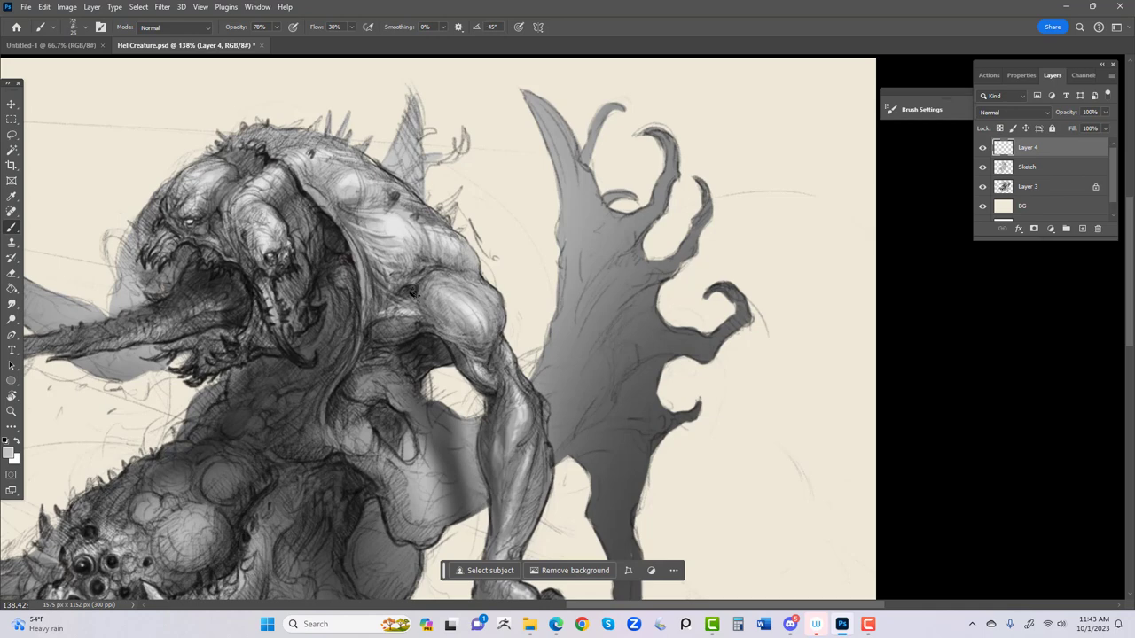
Step: Sample a mid gray from the underside of the upper arm and work it into the arm with the 25 px textured brush
{"action": "scroll", "coordinate": [411, 291], "scroll_direction": "down", "scroll_amount": 10}
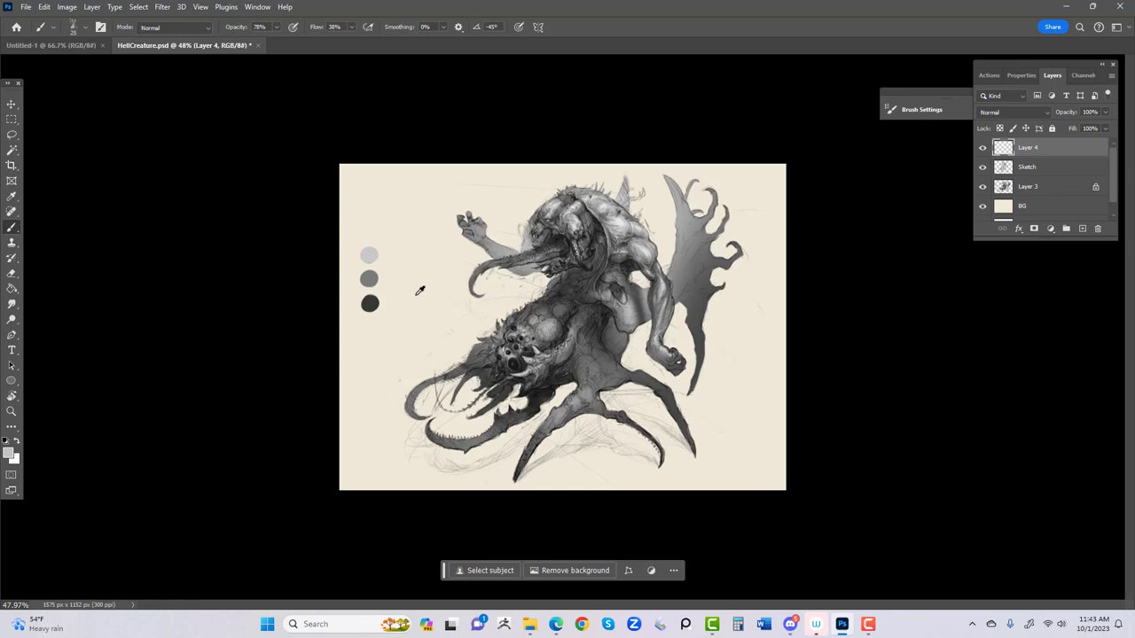
{"action": "scroll", "coordinate": [419, 291], "scroll_direction": "up", "scroll_amount": 7}
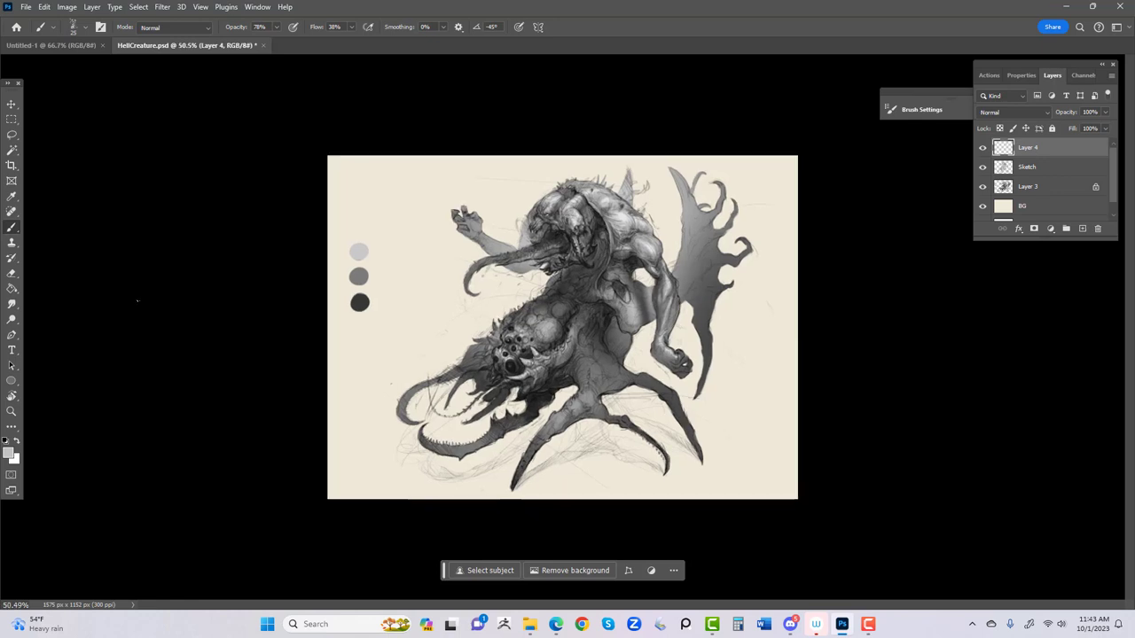
{"action": "left_click_drag", "start_coordinate": [782, 274], "coordinate": [599, 406]}
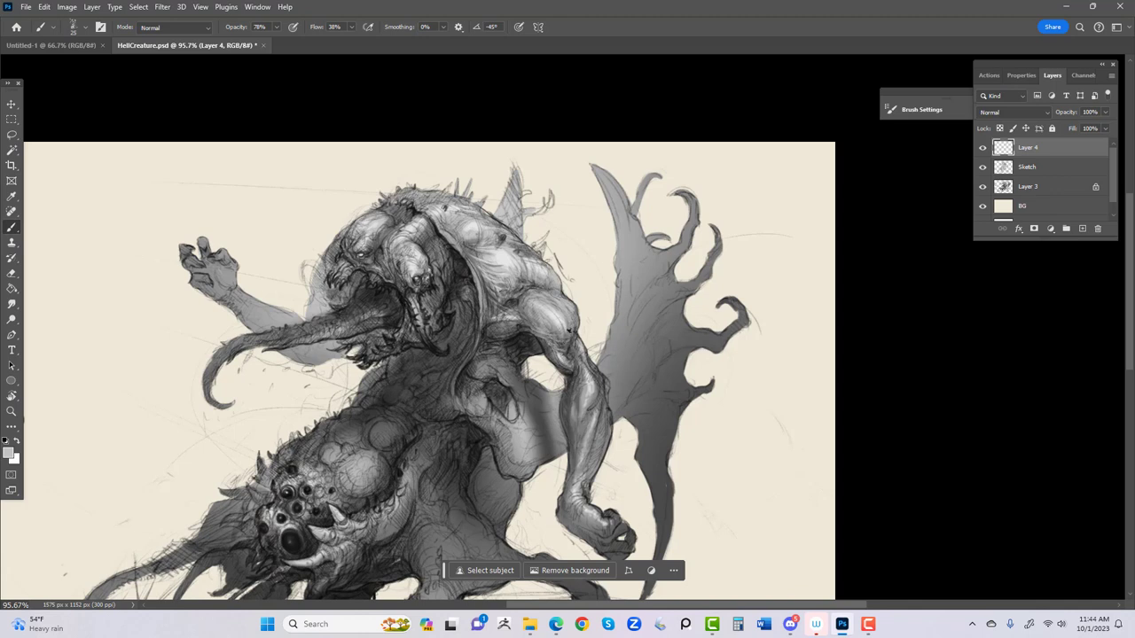
{"action": "key", "text": "i"}
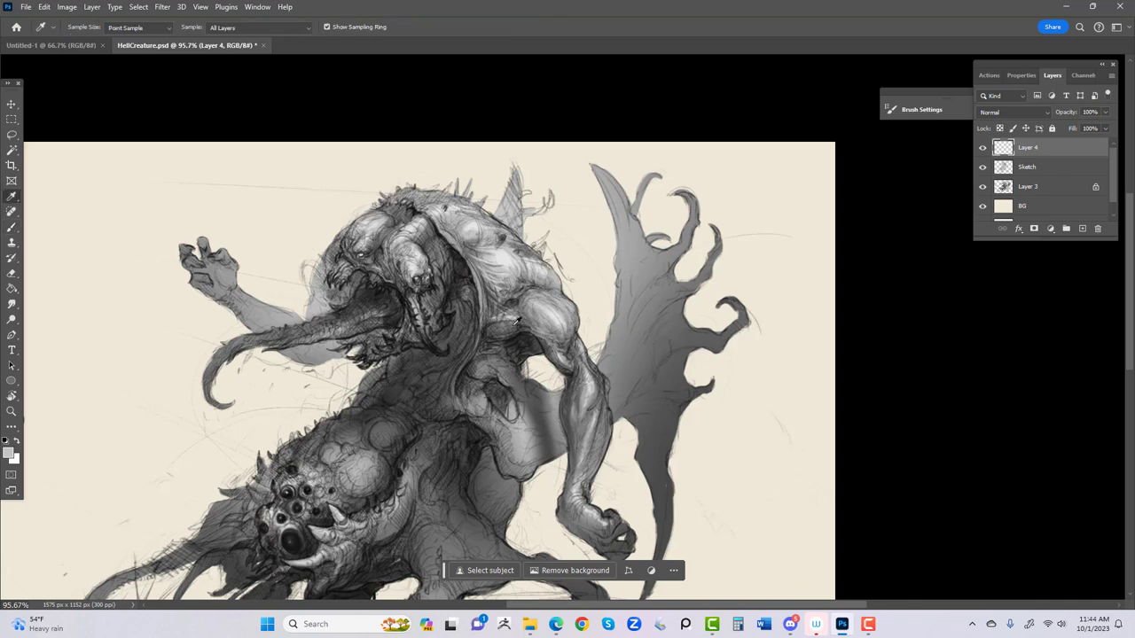
{"action": "left_click", "coordinate": [554, 341]}
{"action": "key", "text": "b"}
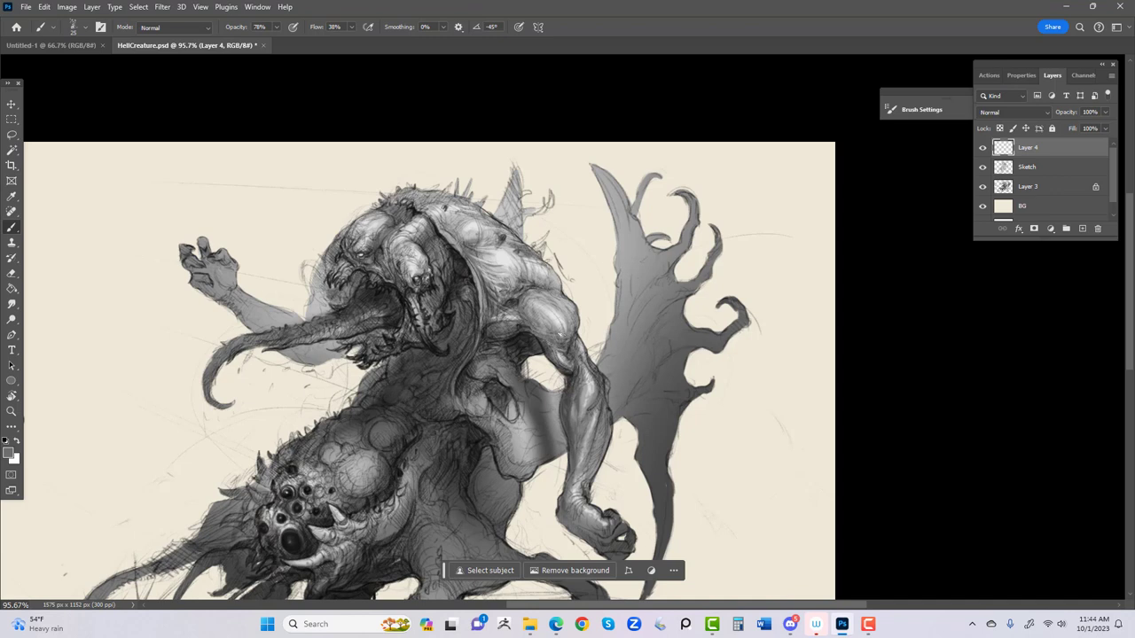
Step: Sample a dark gray near the elbow and a light gray for the 25 px brush to texture the arm's shadows and highlights
{"action": "key", "text": "i"}
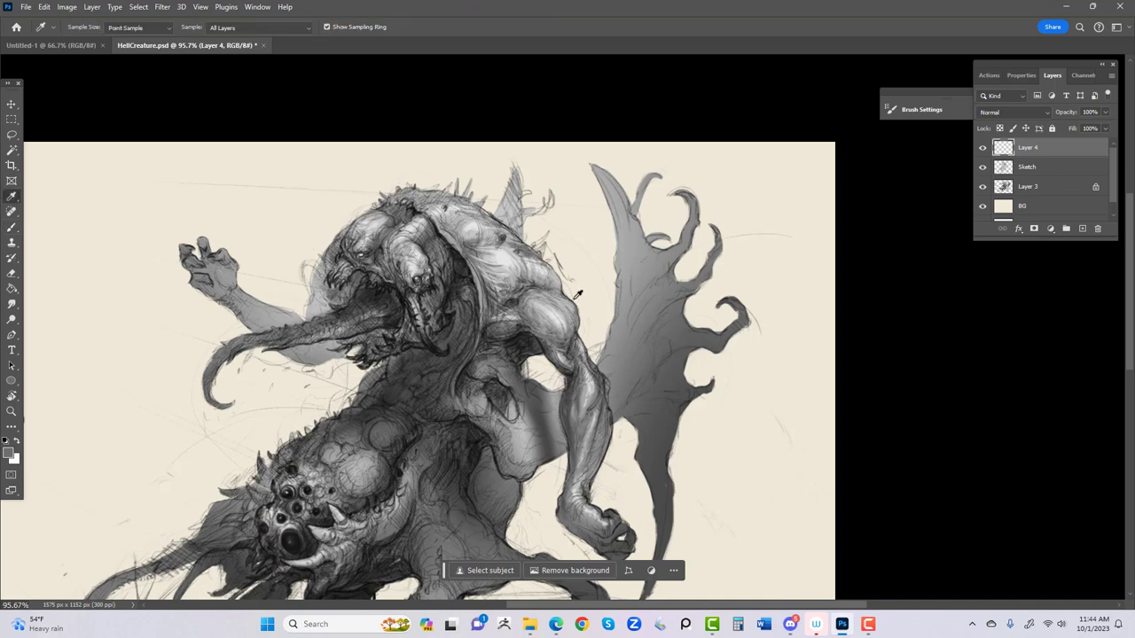
{"action": "left_click", "coordinate": [573, 397]}
{"action": "key", "text": "b"}
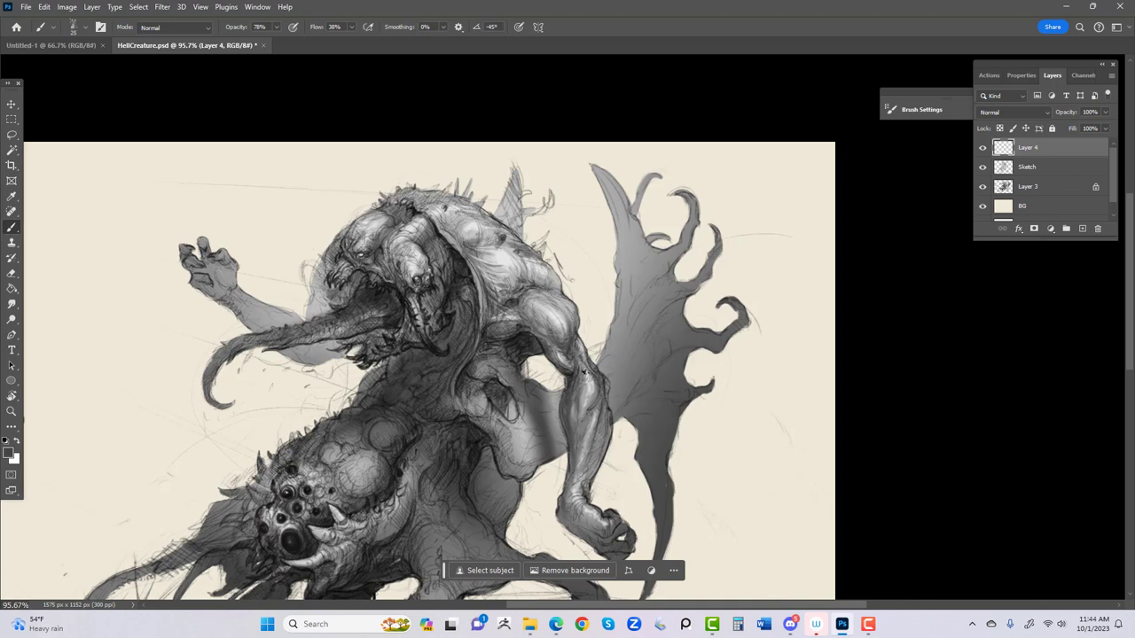
{"action": "left_click", "coordinate": [598, 341], "text": "alt"}
{"action": "scroll", "coordinate": [582, 354], "scroll_direction": "down", "scroll_amount": 4}
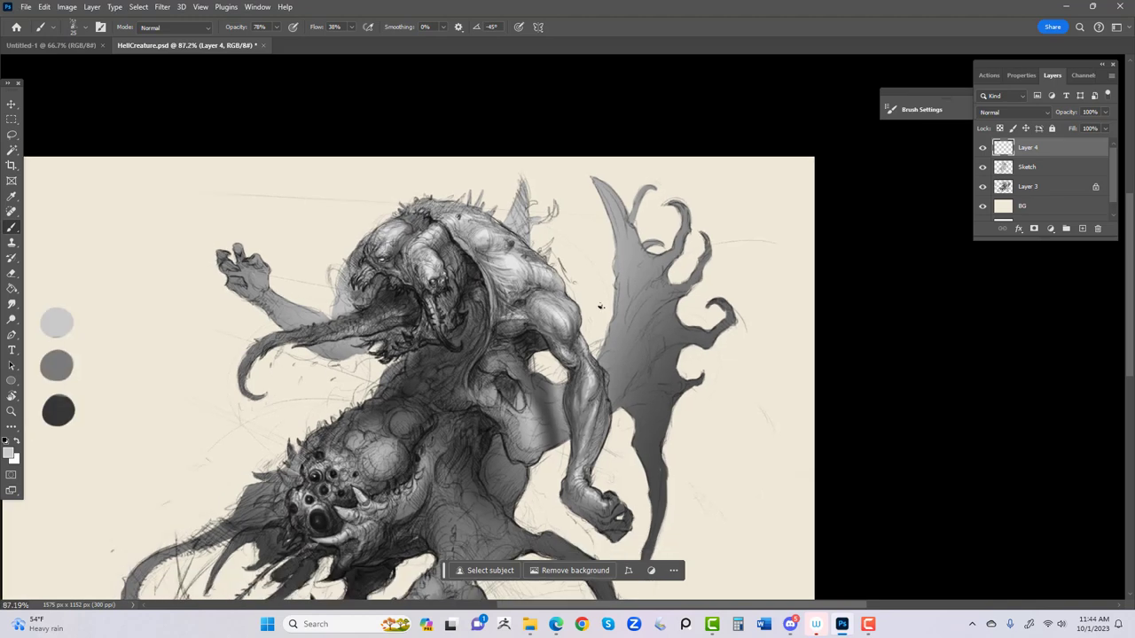
{"action": "scroll", "coordinate": [582, 355], "scroll_direction": "up", "scroll_amount": 2}
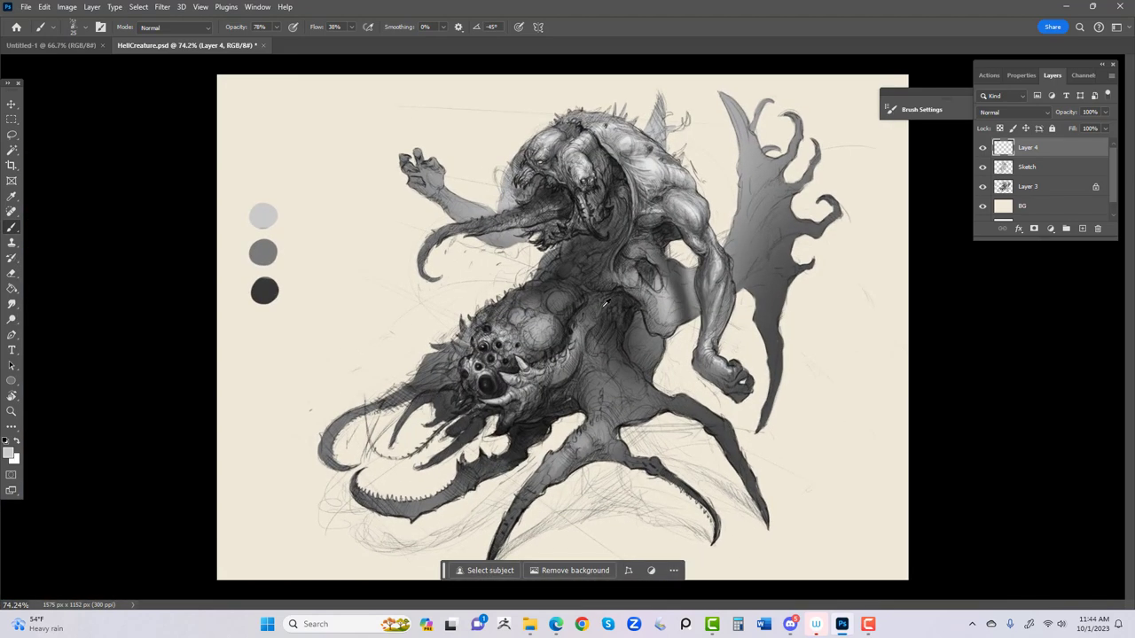
{"action": "scroll", "coordinate": [605, 305], "scroll_direction": "up", "scroll_amount": 3}
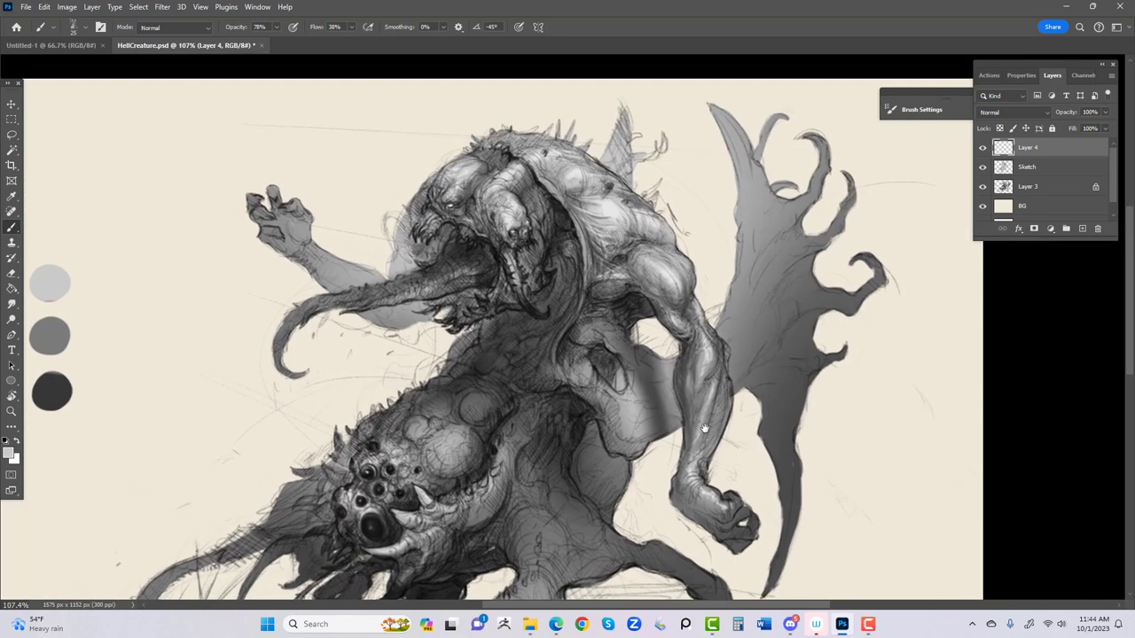
Step: Sample a dark gray from the creature and add dark texture to the arm muscles with the 25 px textured brush
{"action": "key", "text": "i"}
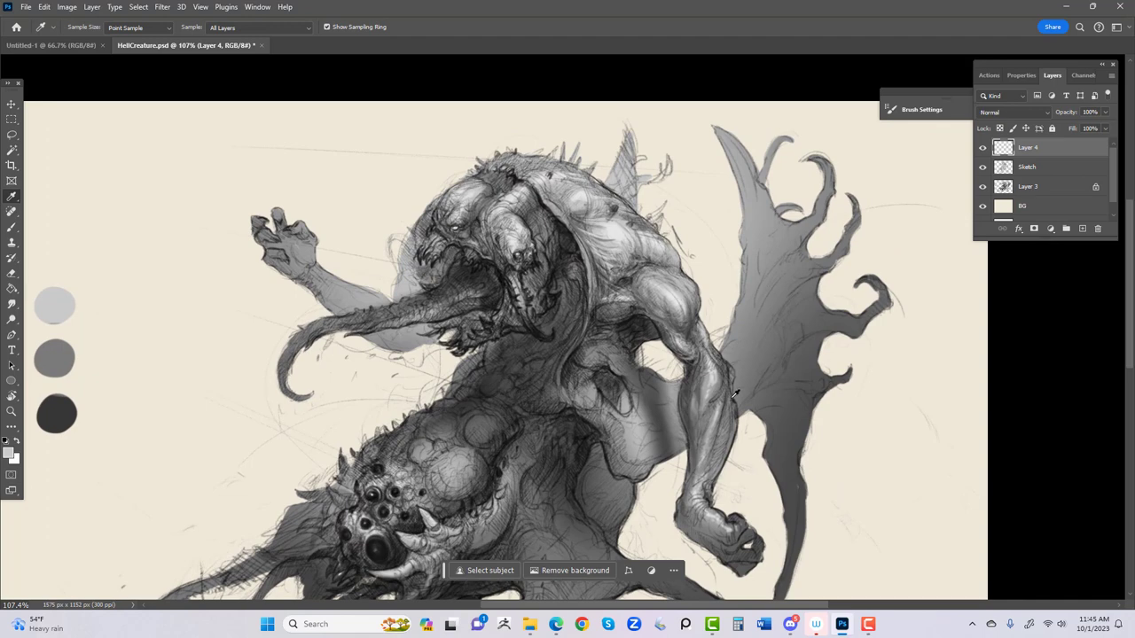
{"action": "left_click_drag", "start_coordinate": [673, 429], "coordinate": [691, 344]}
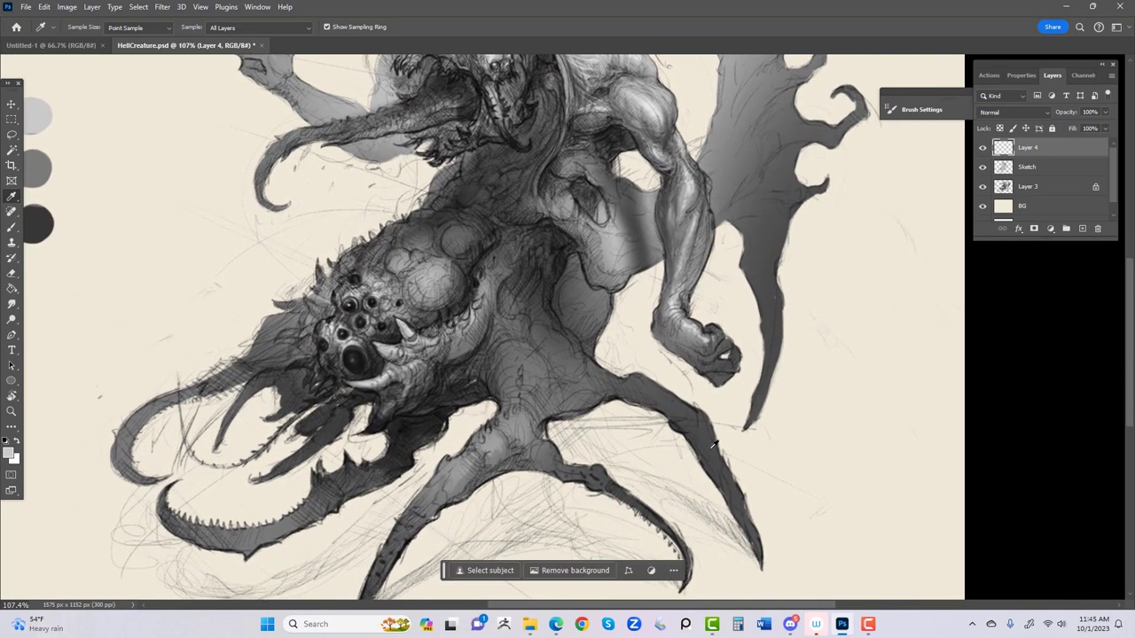
{"action": "left_click_drag", "start_coordinate": [714, 446], "coordinate": [657, 436]}
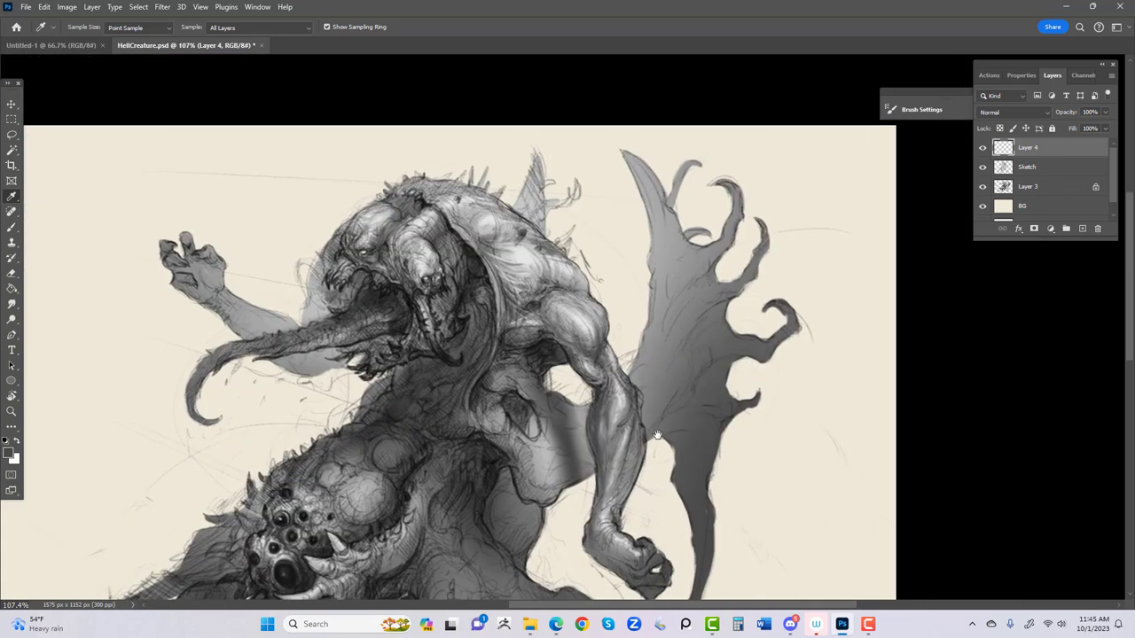
{"action": "left_click_drag", "start_coordinate": [178, 434], "coordinate": [551, 351]}
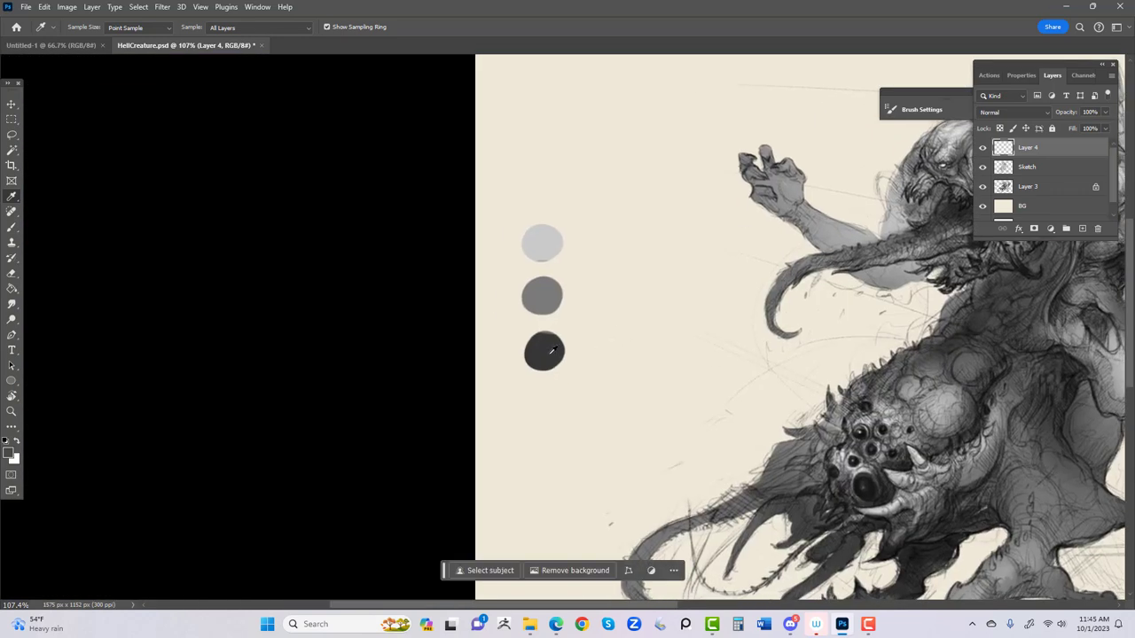
{"action": "left_click_drag", "start_coordinate": [807, 400], "coordinate": [299, 400]}
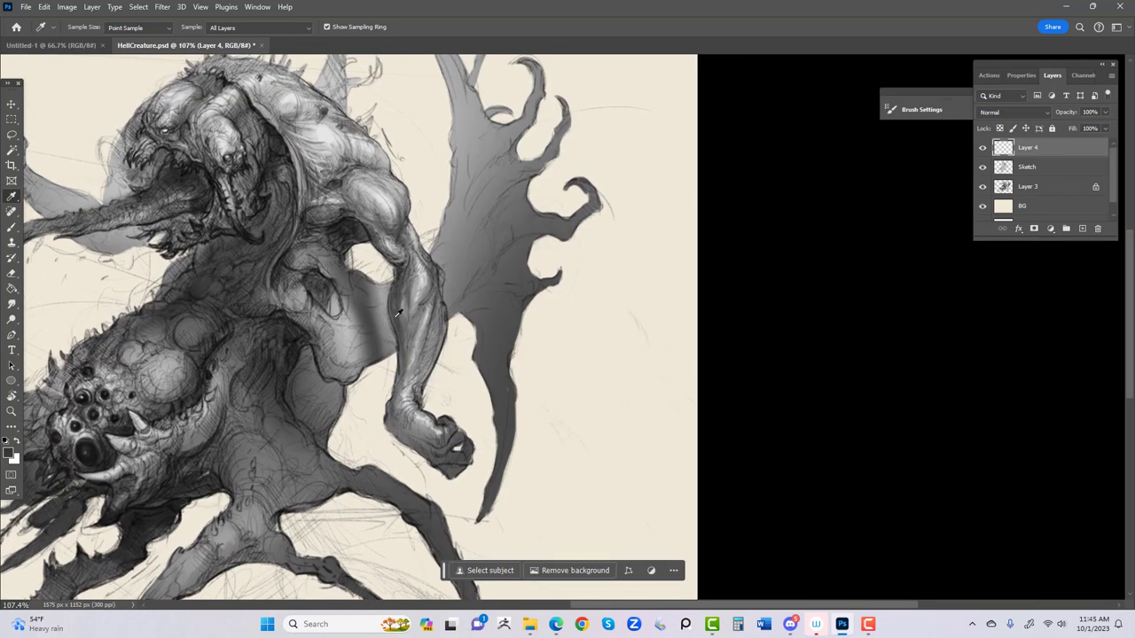
{"action": "key", "text": "b"}
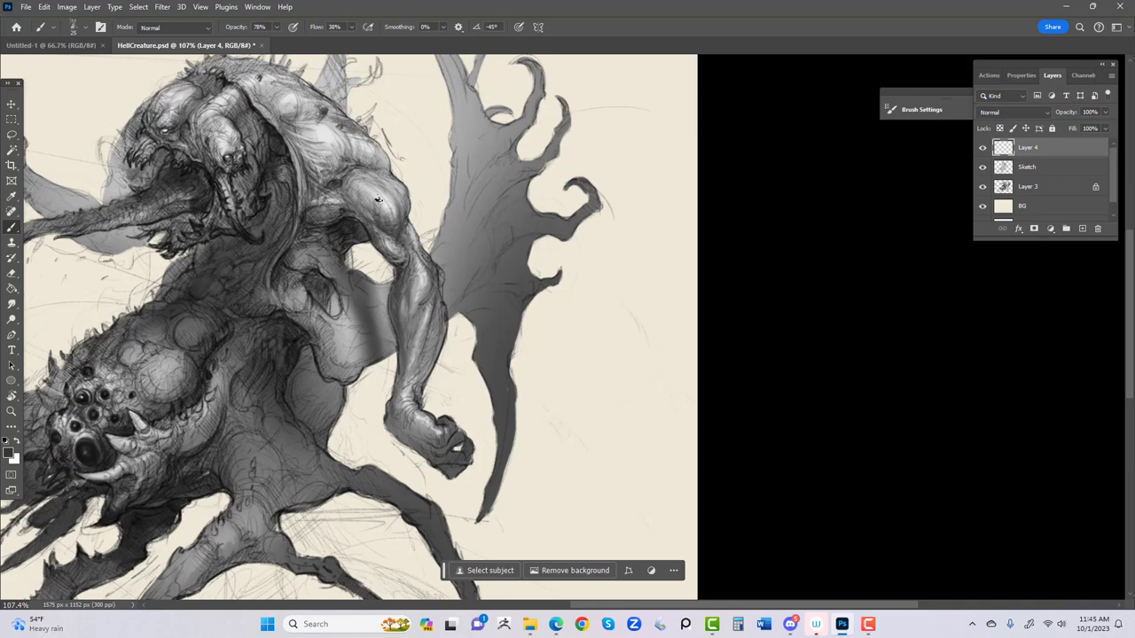
Step: Toggle Layer 4's visibility repeatedly, at full view and closer in, to compare the creature with and without the added texture
{"action": "scroll", "coordinate": [378, 200], "scroll_direction": "down", "scroll_amount": 5}
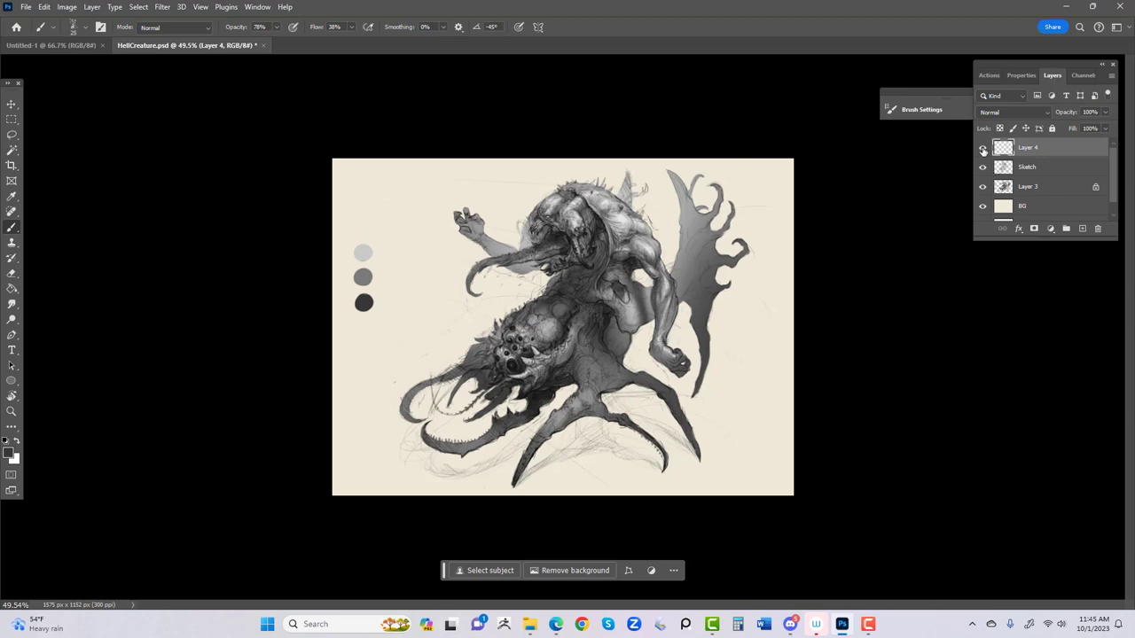
{"action": "left_click", "coordinate": [983, 151]}
{"action": "left_click", "coordinate": [983, 151]}
{"action": "left_click", "coordinate": [983, 150]}
{"action": "left_click", "coordinate": [983, 149]}
{"action": "left_click", "coordinate": [983, 149]}
{"action": "left_click", "coordinate": [982, 149]}
{"action": "left_click", "coordinate": [982, 149]}
{"action": "key", "text": "ctrl+plus"}
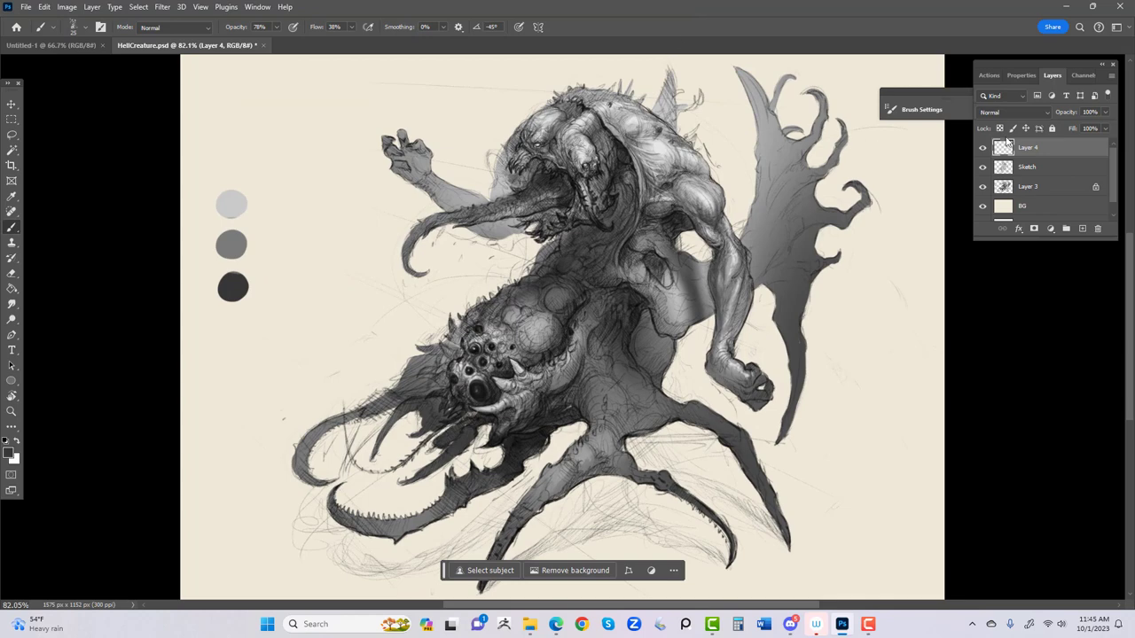
{"action": "left_click", "coordinate": [983, 152]}
{"action": "left_click", "coordinate": [984, 154]}
{"action": "left_click", "coordinate": [984, 153]}
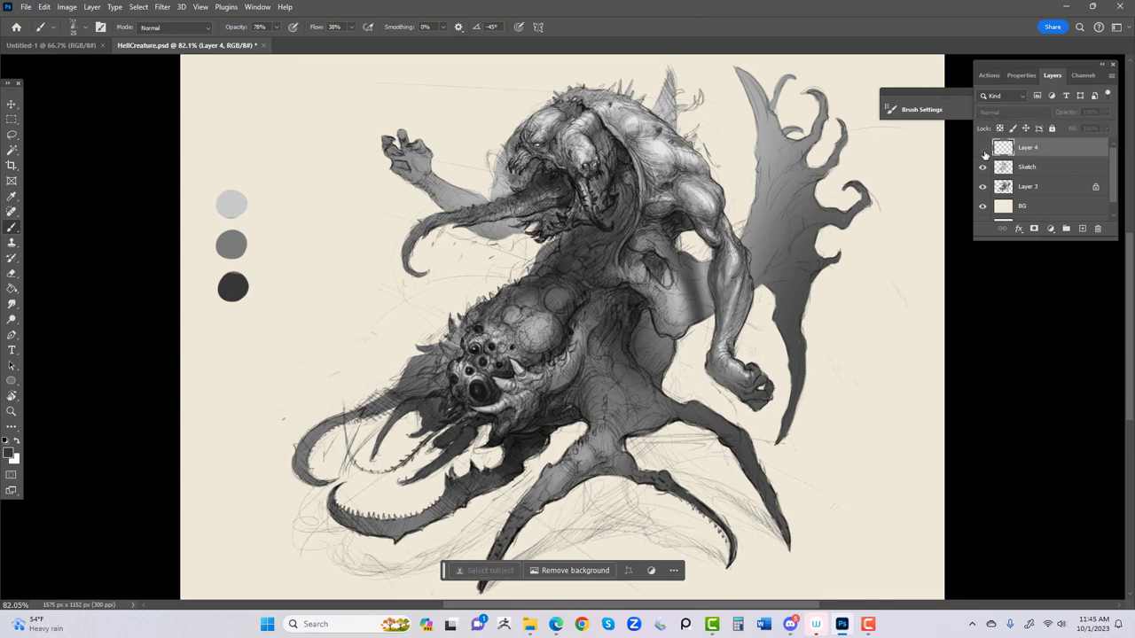
{"action": "left_click", "coordinate": [984, 153]}
{"action": "left_click", "coordinate": [984, 154]}
{"action": "left_click", "coordinate": [984, 153]}
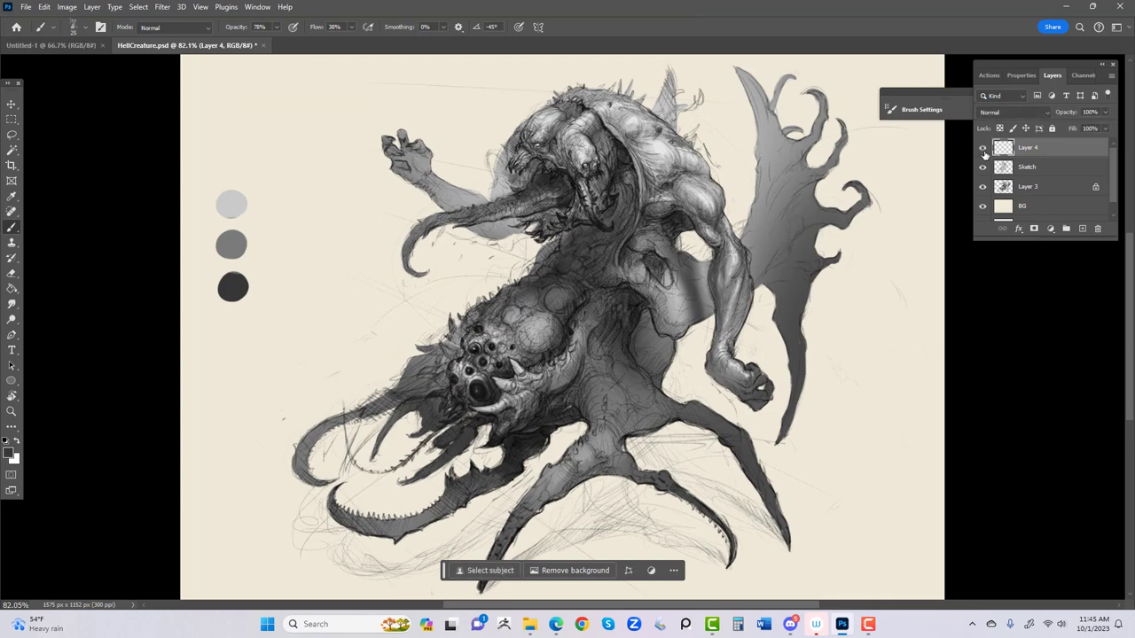
Step: Hide Layer 4, toggle the Sketch layer and Layer 3 to compare their contributions, and show all layers again
{"action": "left_click", "coordinate": [984, 153]}
{"action": "left_click", "coordinate": [983, 168]}
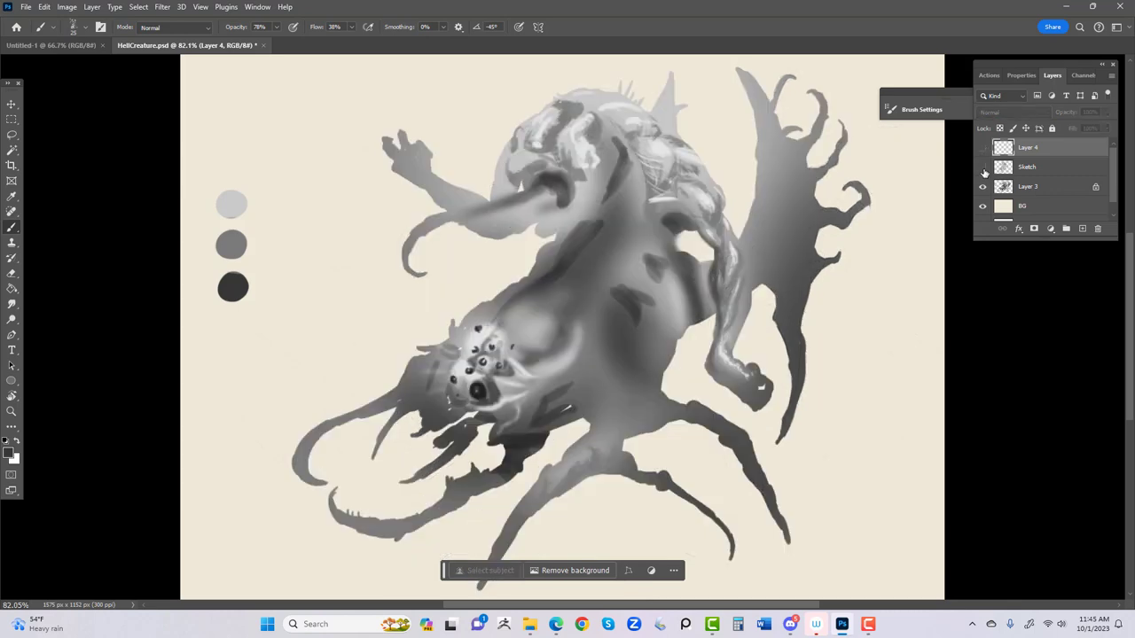
{"action": "left_click", "coordinate": [985, 168]}
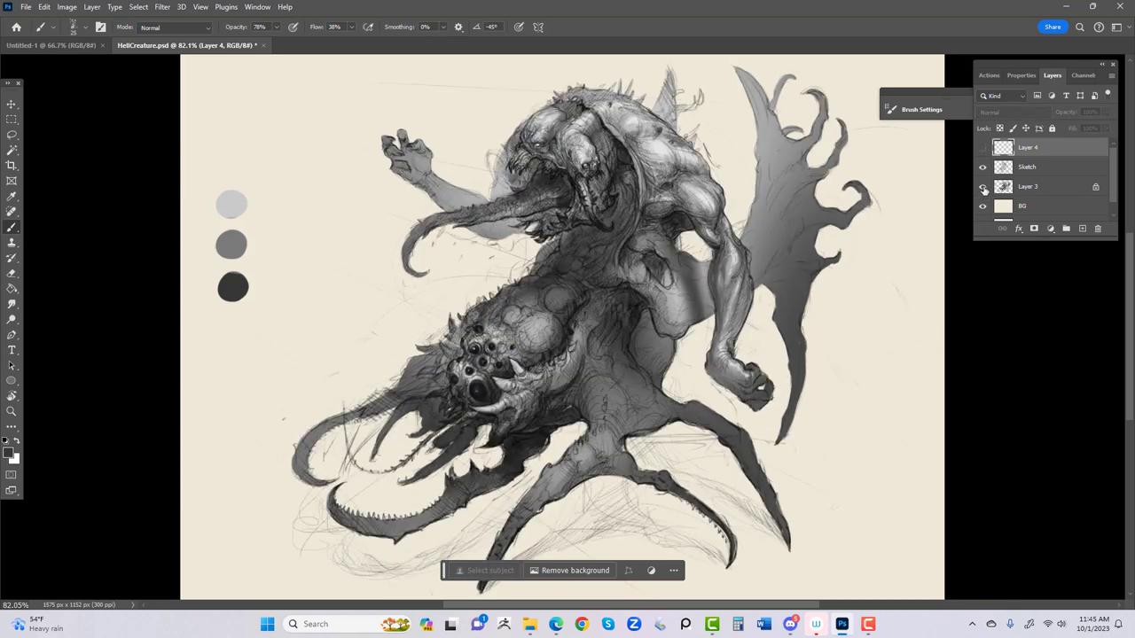
{"action": "left_click", "coordinate": [985, 188]}
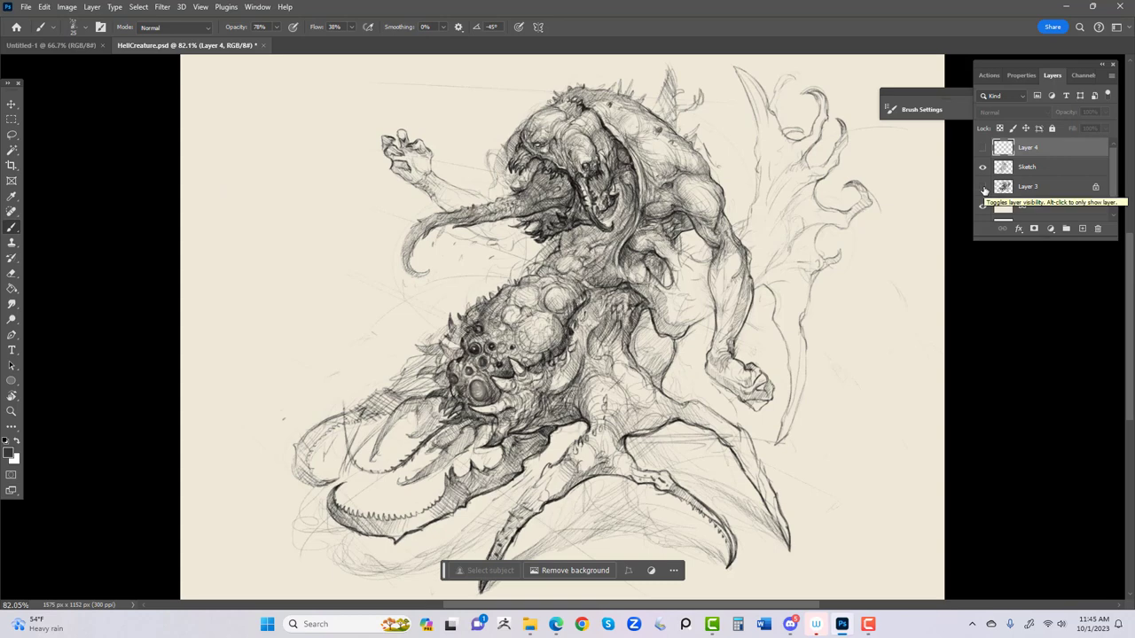
{"action": "left_click", "coordinate": [985, 188]}
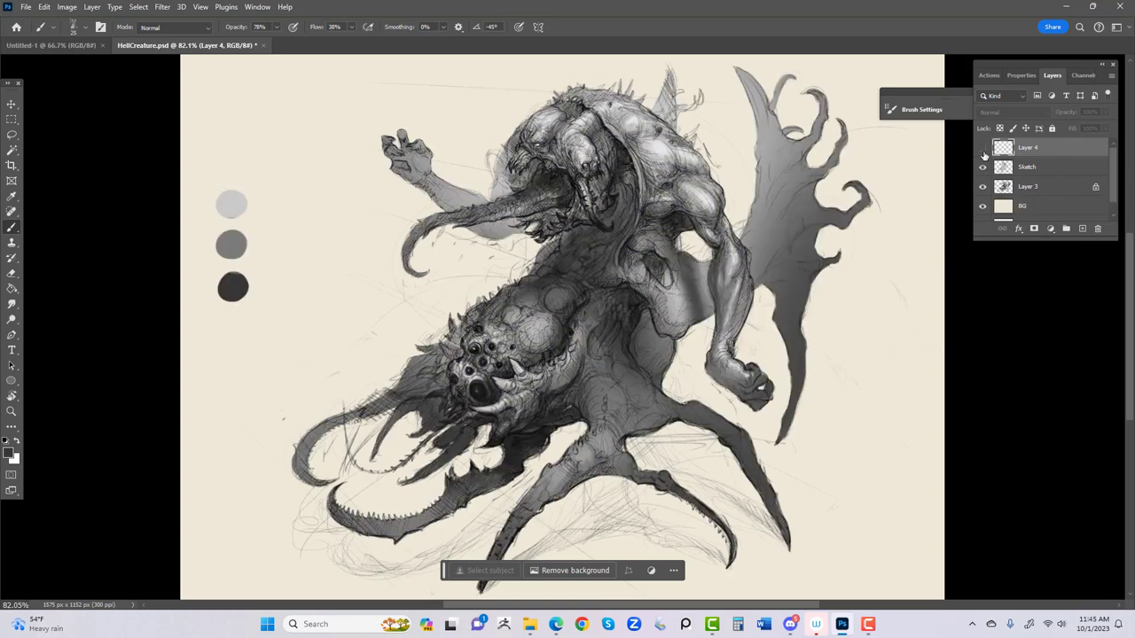
{"action": "left_click", "coordinate": [983, 148]}
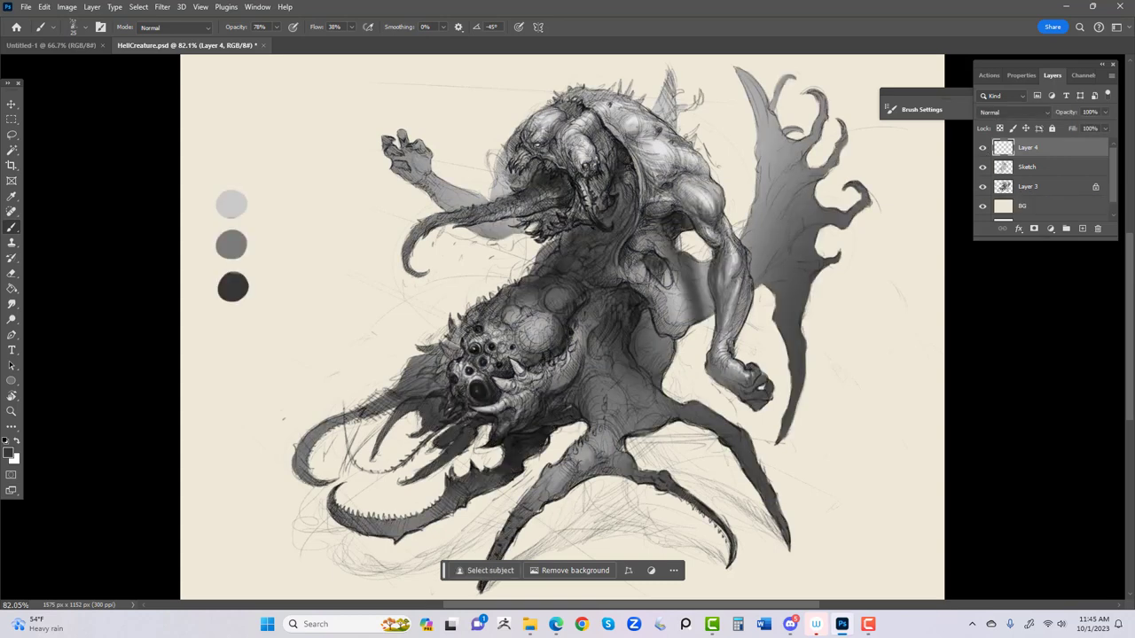
{"action": "scroll", "coordinate": [564, 325], "scroll_direction": "down", "scroll_amount": 2}
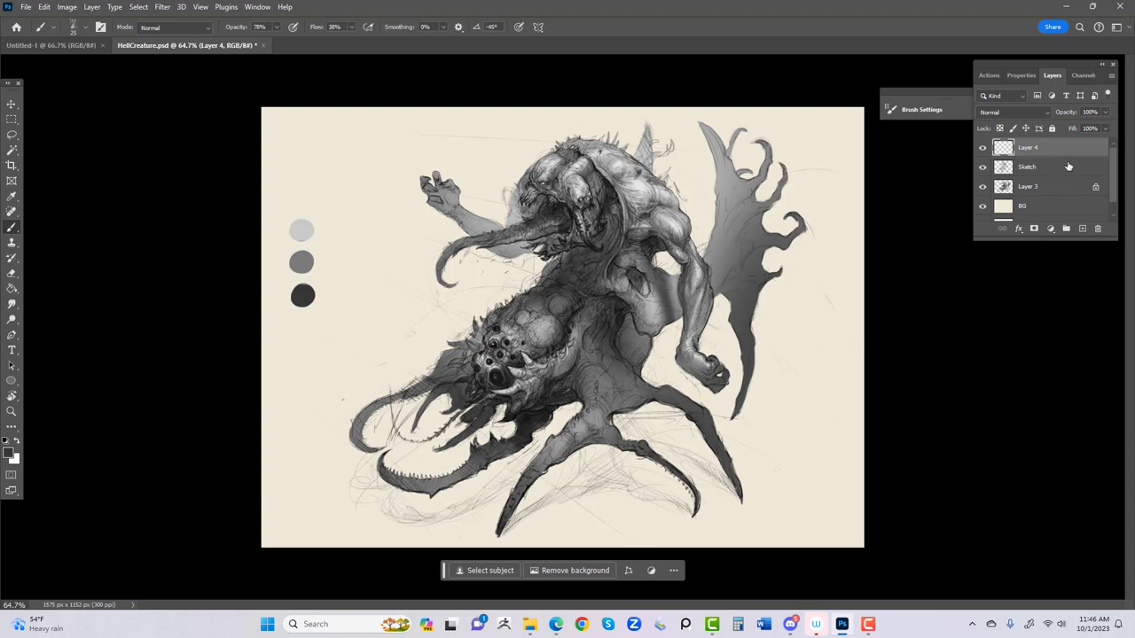
Step: Merge Layer 4, Sketch and Layer 3 into a single layer
{"action": "mouse_move", "coordinate": [1069, 153]}
{"action": "left_mouse_down"}
{"action": "mouse_move", "coordinate": [1066, 176]}
{"action": "mouse_move", "coordinate": [1056, 146]}
{"action": "left_mouse_up"}
{"action": "left_click", "coordinate": [1043, 191], "text": "shift"}
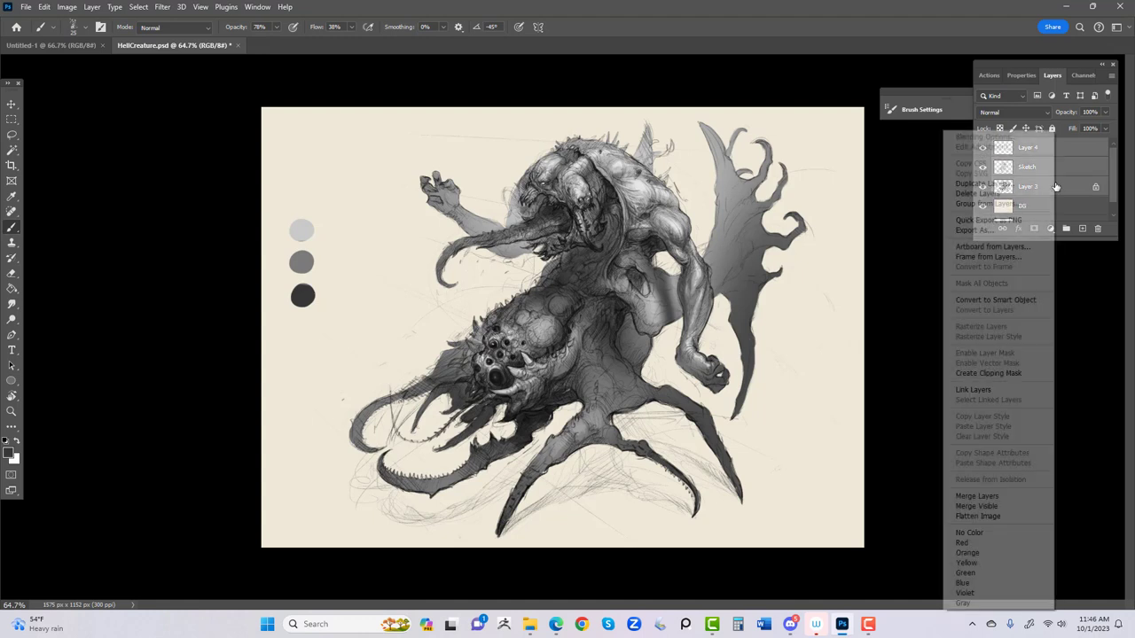
{"action": "right_click", "coordinate": [1051, 189]}
{"action": "left_click", "coordinate": [969, 497]}
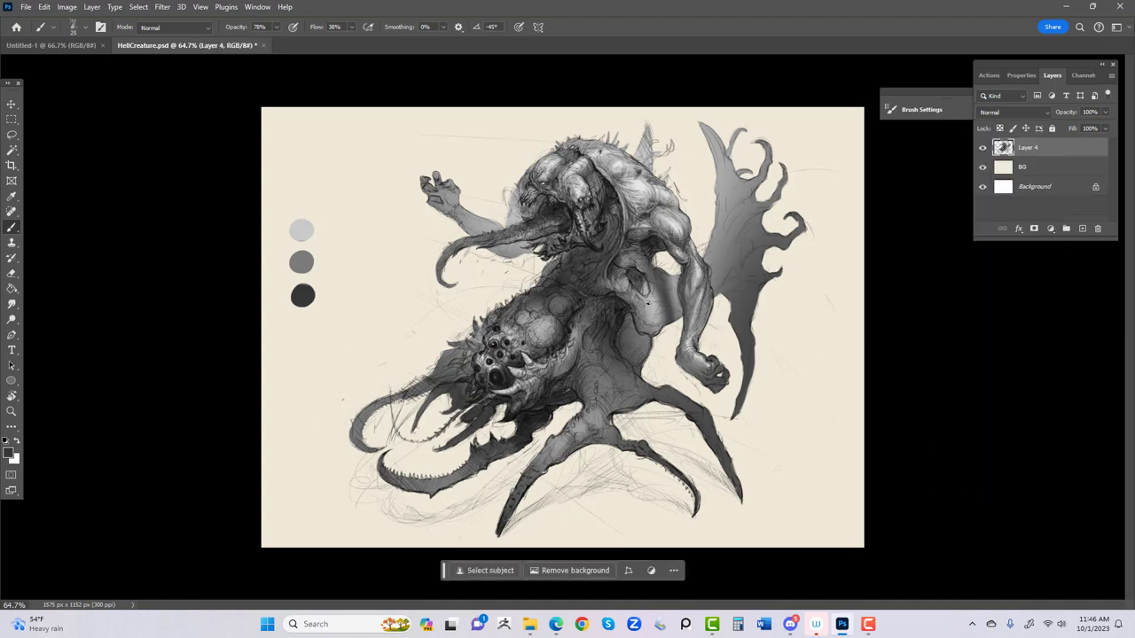
Step: Colorize the merged creature layer with Hue/Saturation, shifting the hue and saturation to a muted green-gray tint
{"action": "key", "text": "ctrl+u"}
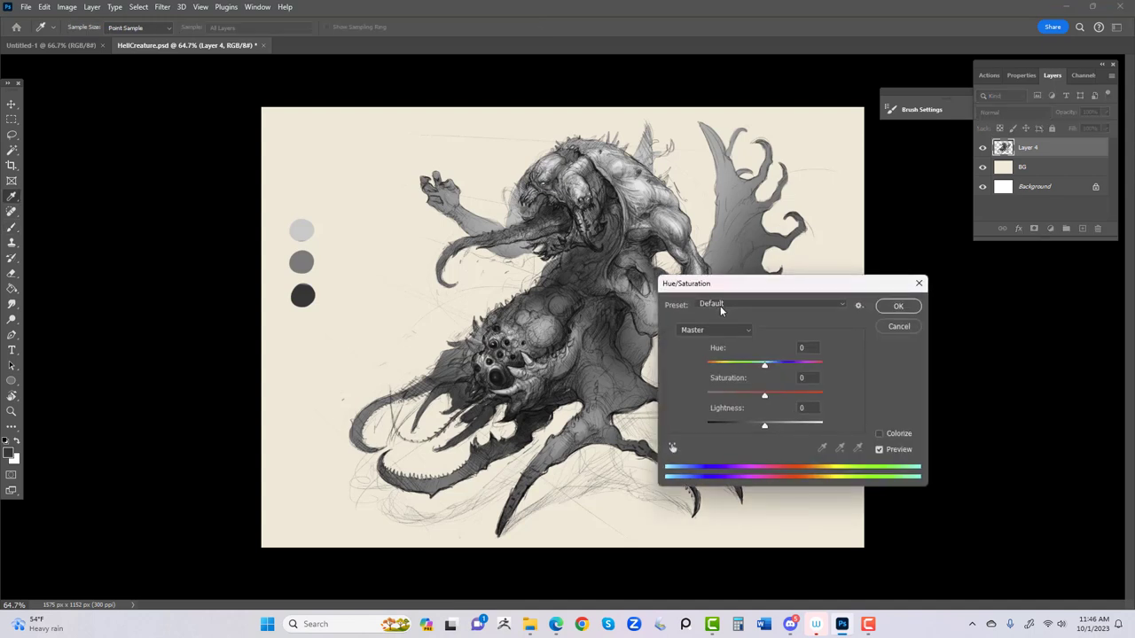
{"action": "left_click_drag", "start_coordinate": [746, 285], "coordinate": [918, 284]}
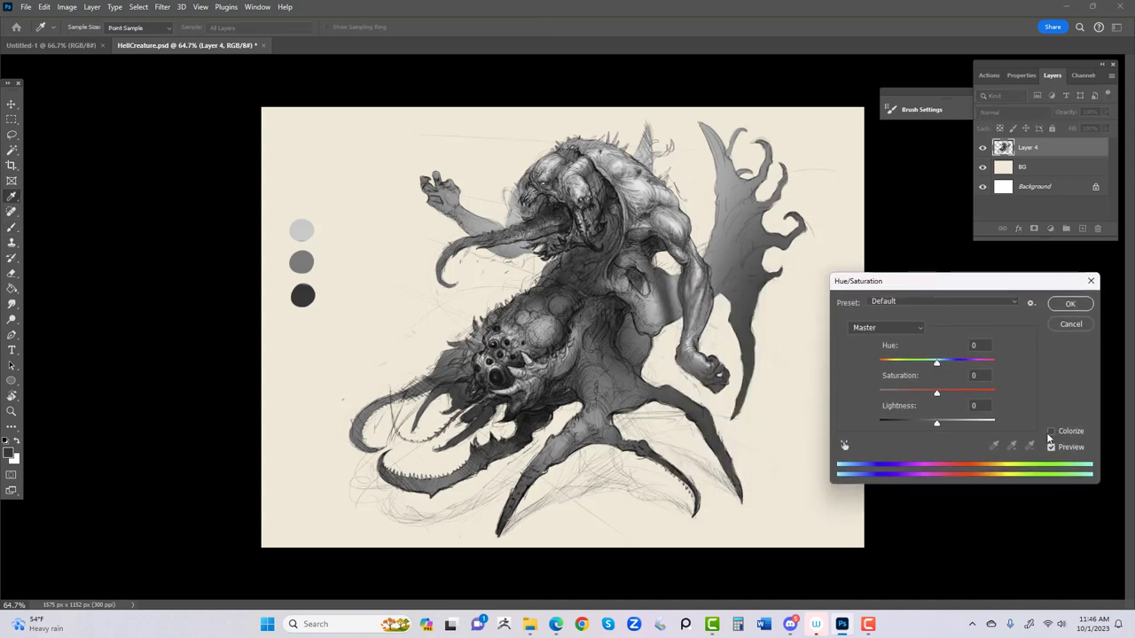
{"action": "left_click", "coordinate": [1052, 432]}
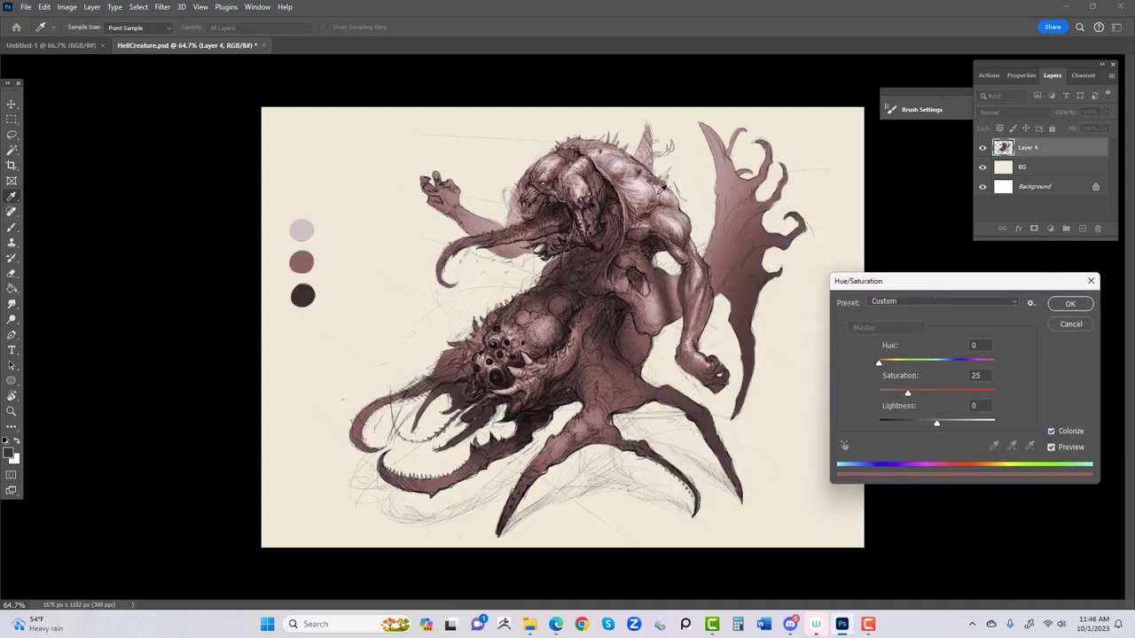
{"action": "left_click_drag", "start_coordinate": [880, 365], "coordinate": [952, 362]}
{"action": "mouse_move", "coordinate": [956, 359]}
{"action": "left_mouse_down"}
{"action": "mouse_move", "coordinate": [986, 361]}
{"action": "mouse_move", "coordinate": [882, 377]}
{"action": "mouse_move", "coordinate": [930, 364]}
{"action": "mouse_move", "coordinate": [963, 376]}
{"action": "mouse_move", "coordinate": [925, 381]}
{"action": "left_mouse_up"}
{"action": "key", "text": "Escape"}
{"action": "key", "text": "b"}
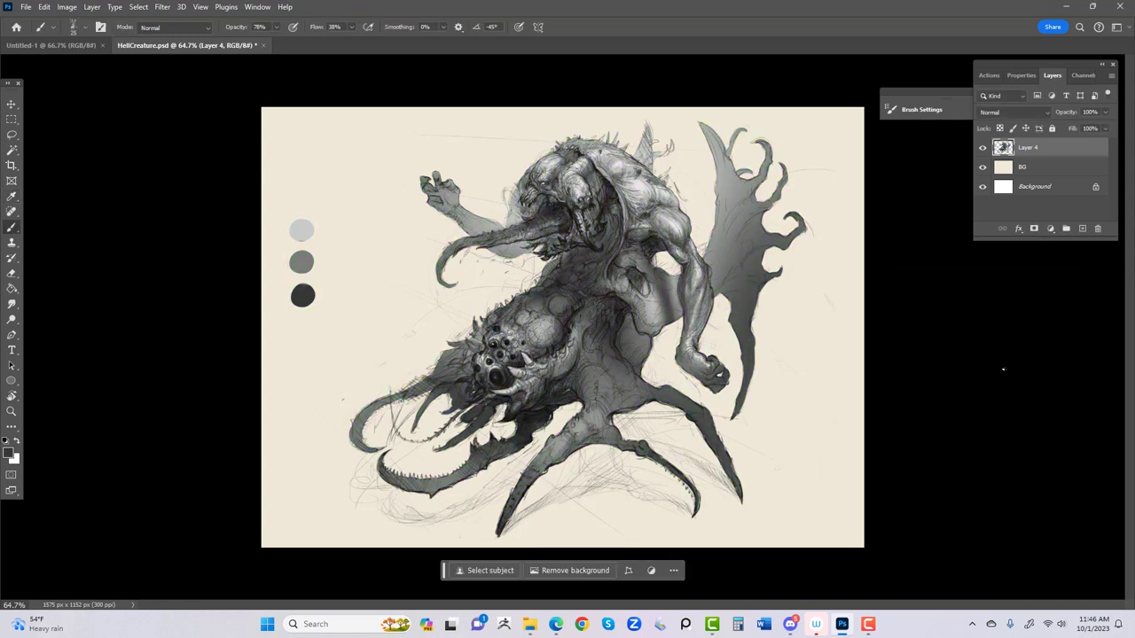
Step: Undo the colorization and the layer merge, and make the Sketch layer active
{"action": "key", "text": "ctrl+z"}
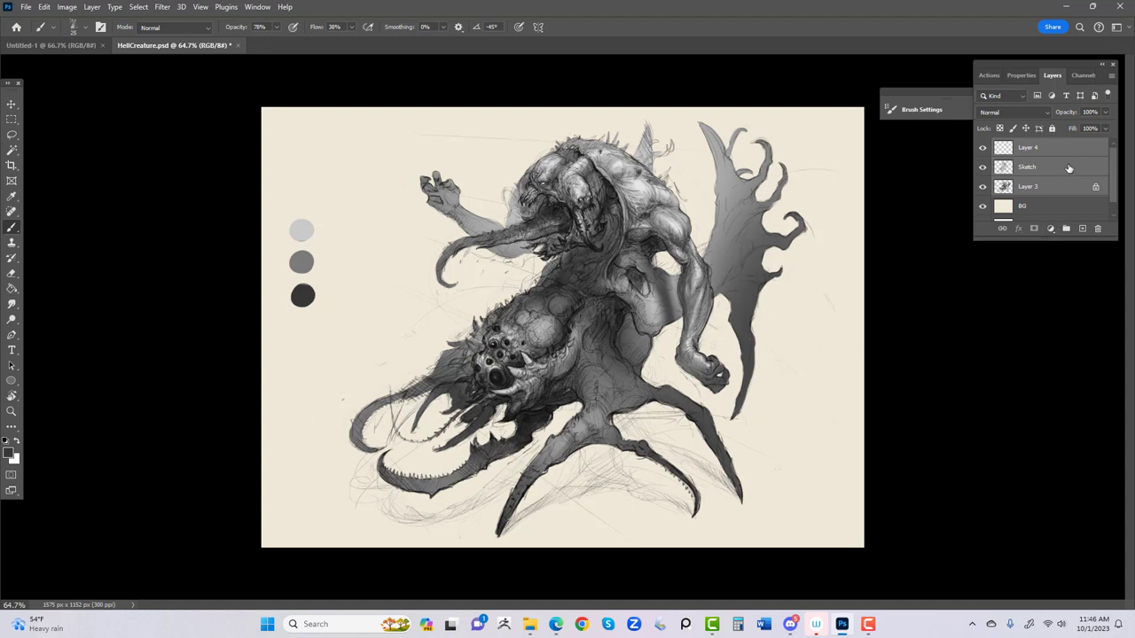
{"action": "left_click", "coordinate": [1068, 169]}
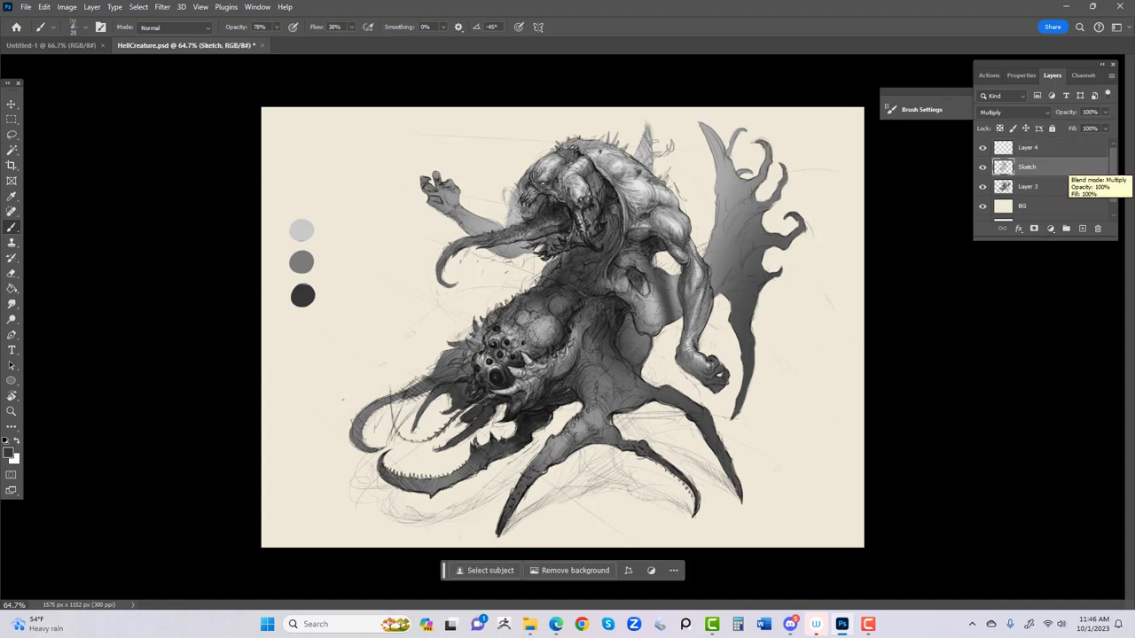